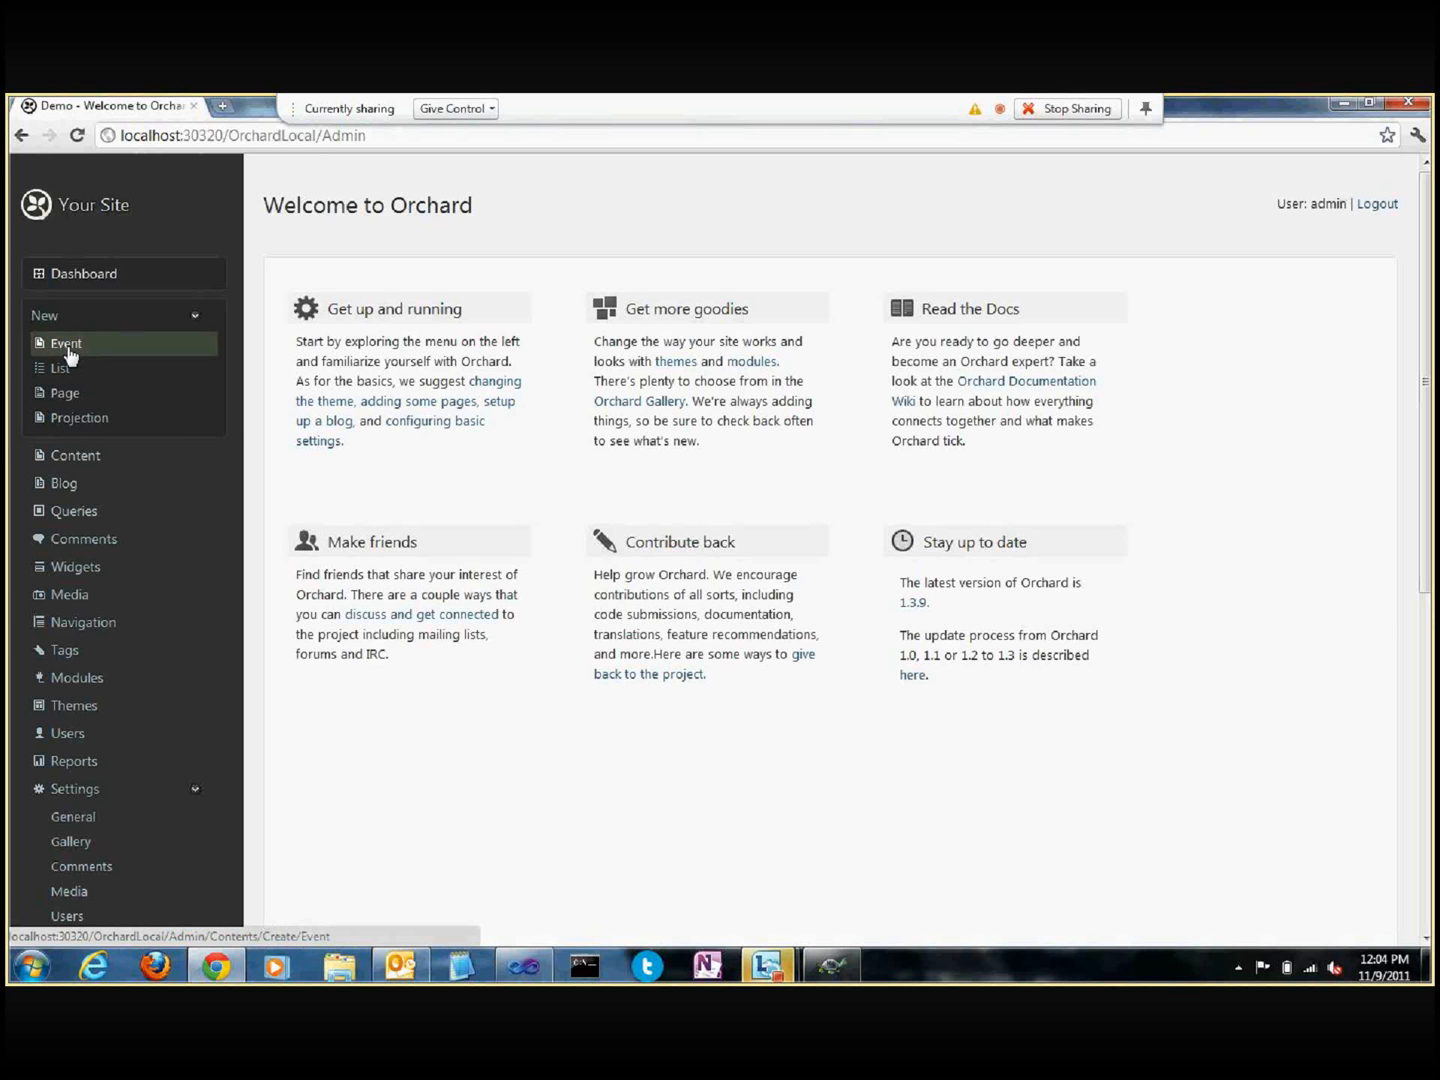
# Step: Open the Event content type definition for editing and expand the settings of its Active boolean field
pyautogui.click(76, 456)
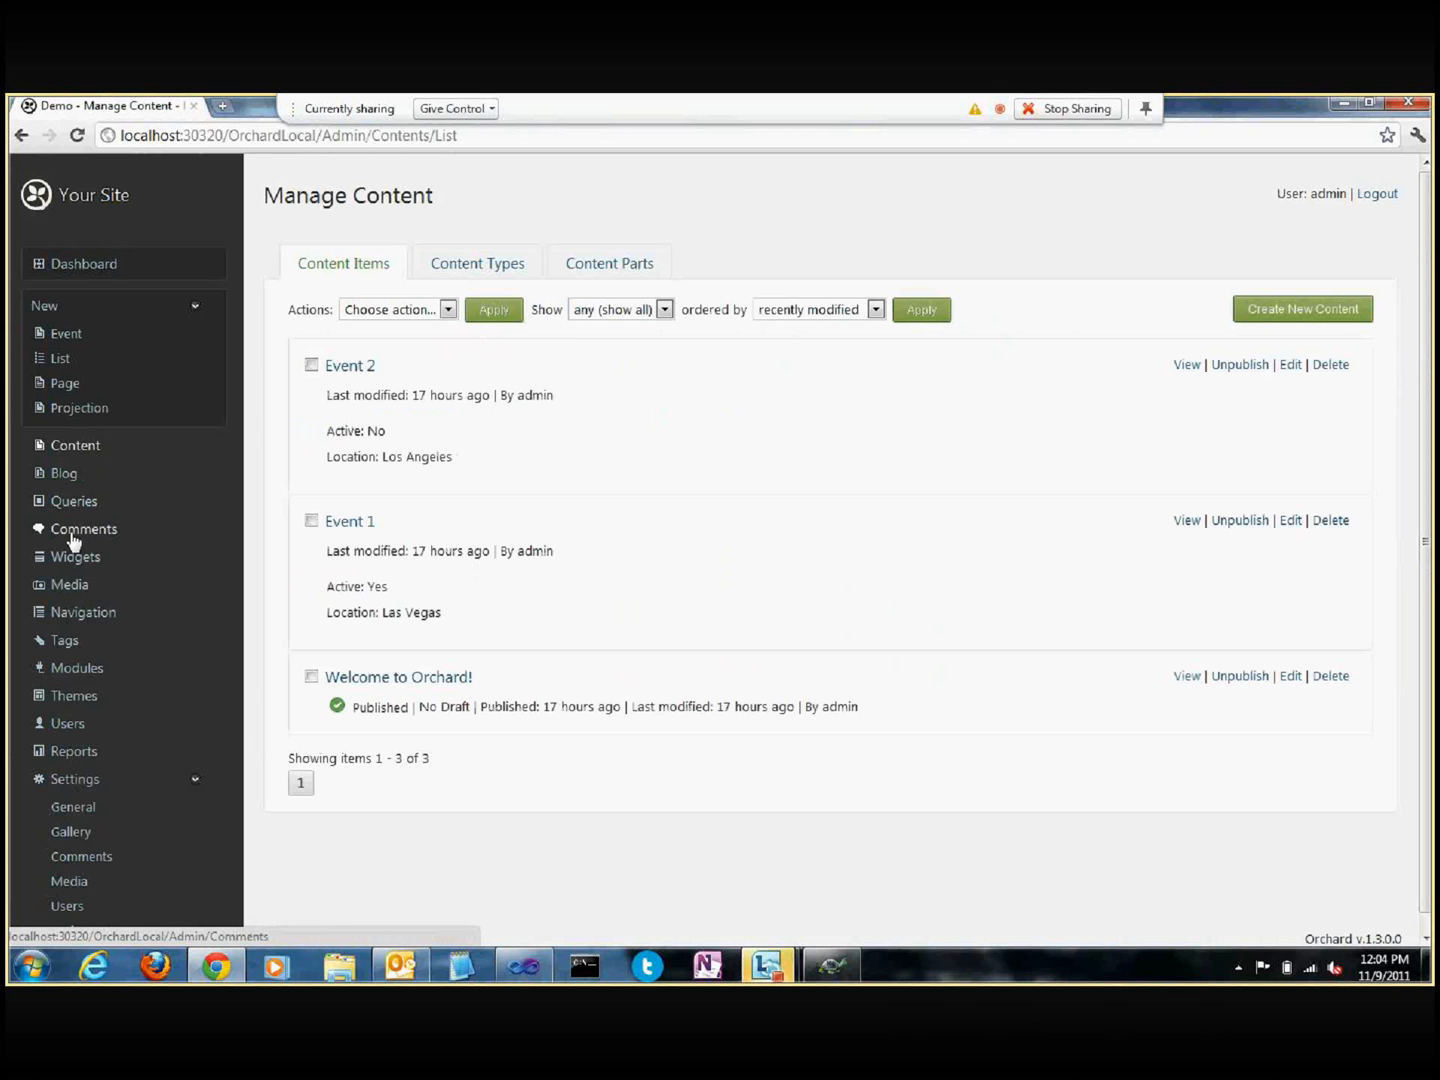
pyautogui.click(481, 270)
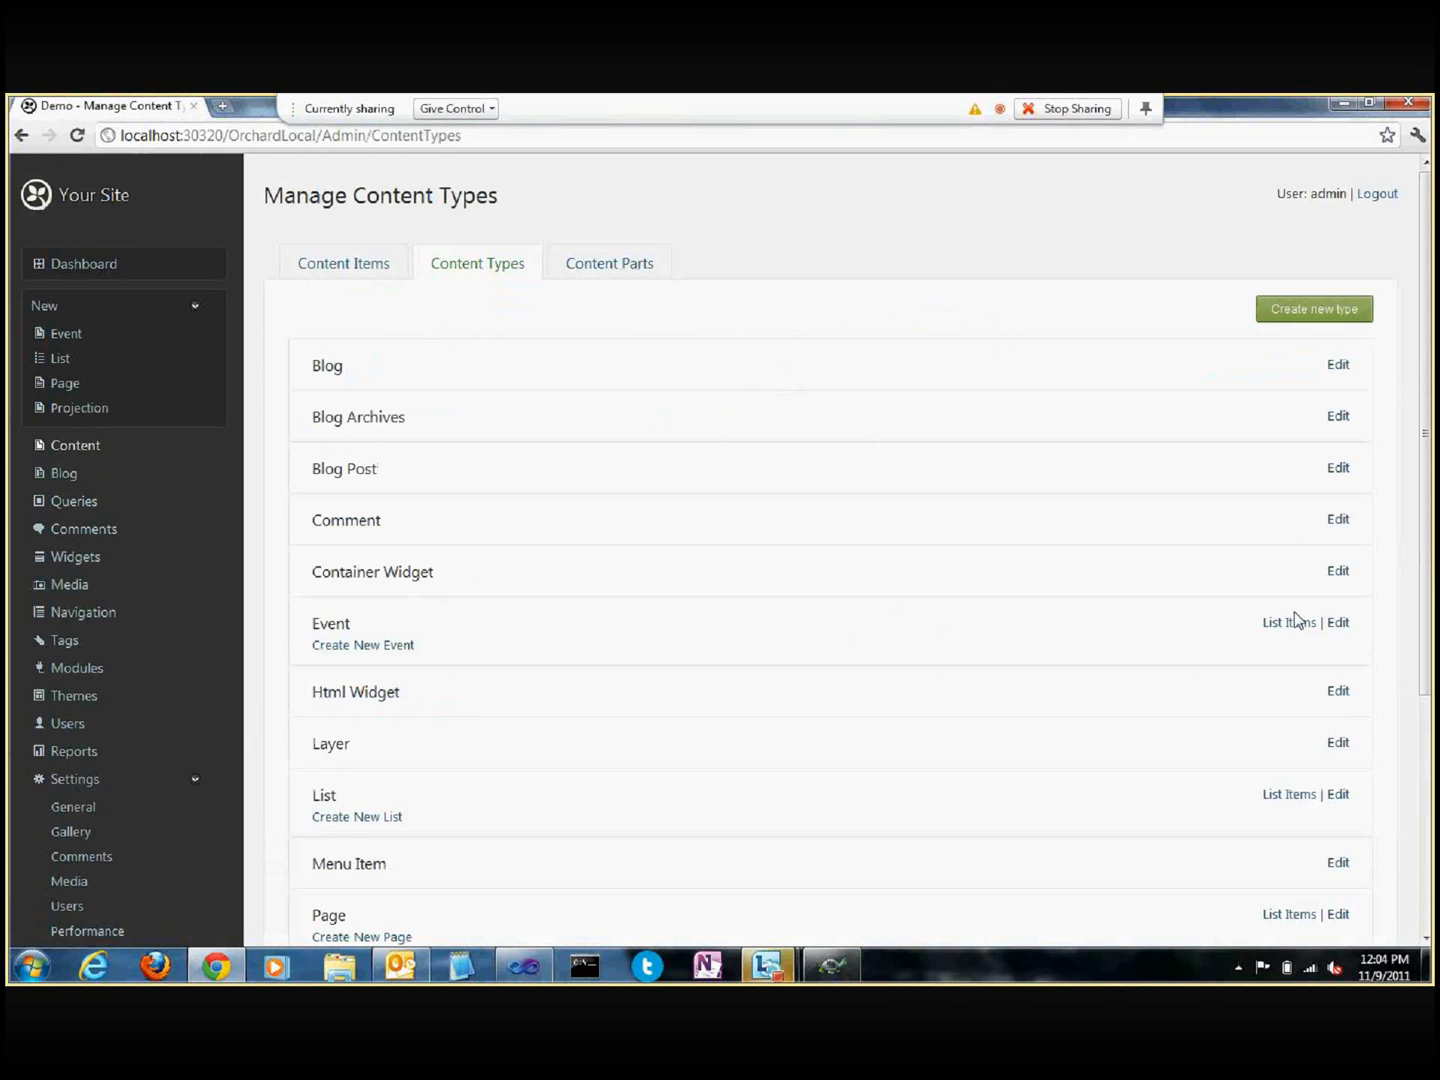
pyautogui.click(1297, 620)
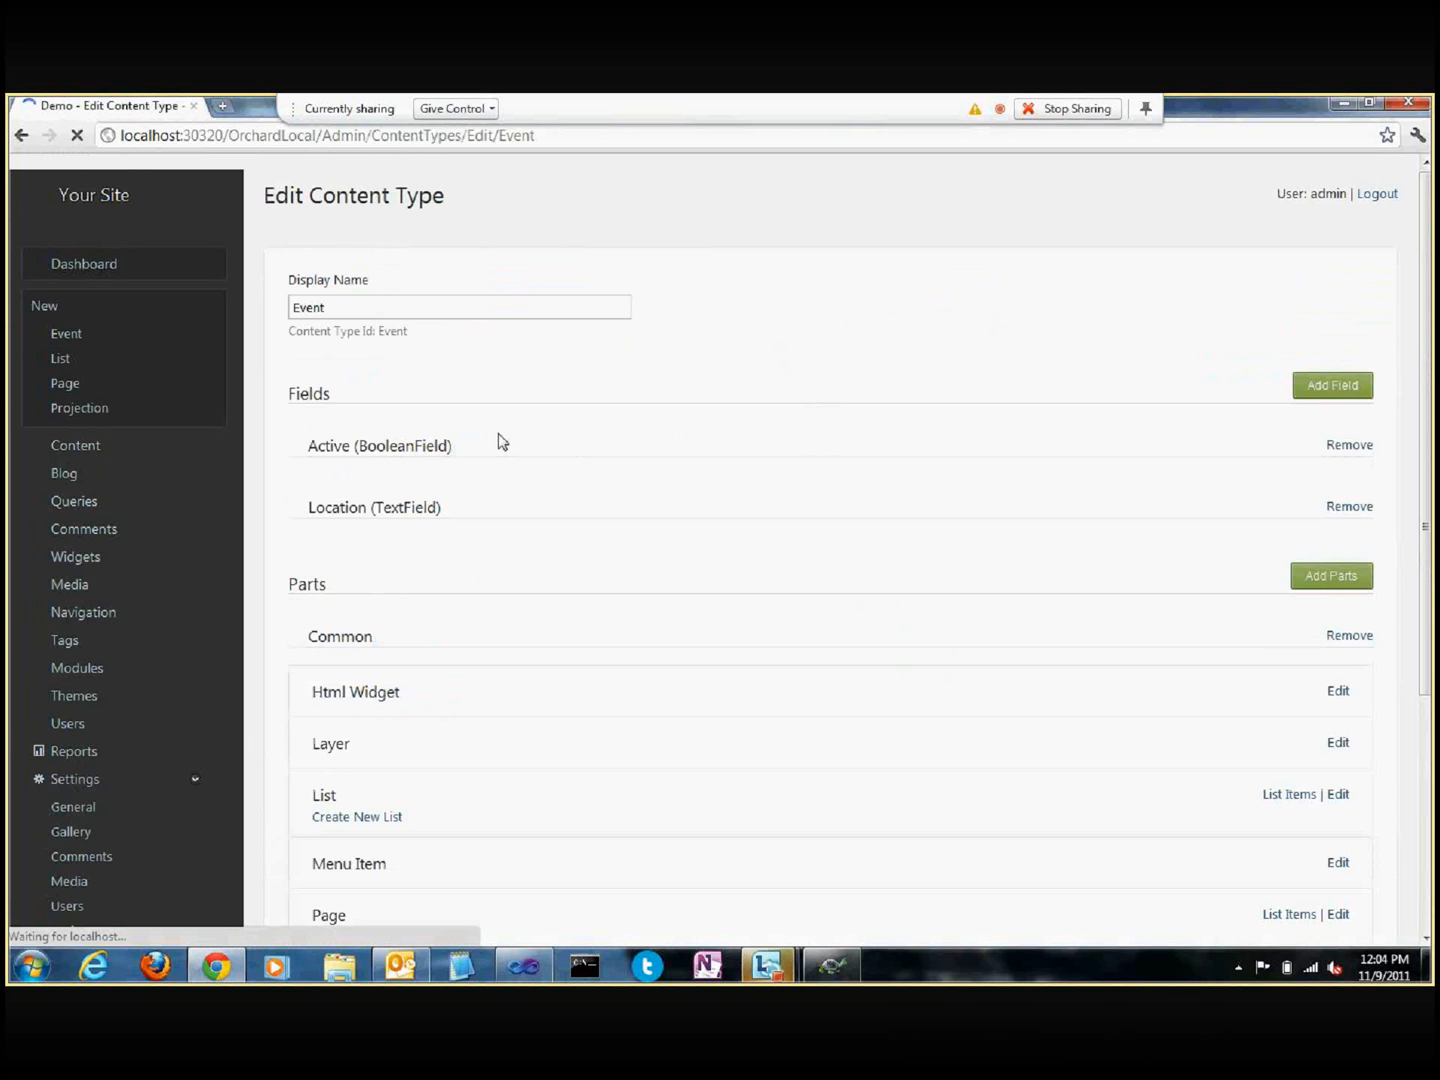
pyautogui.doubleClick(297, 450)
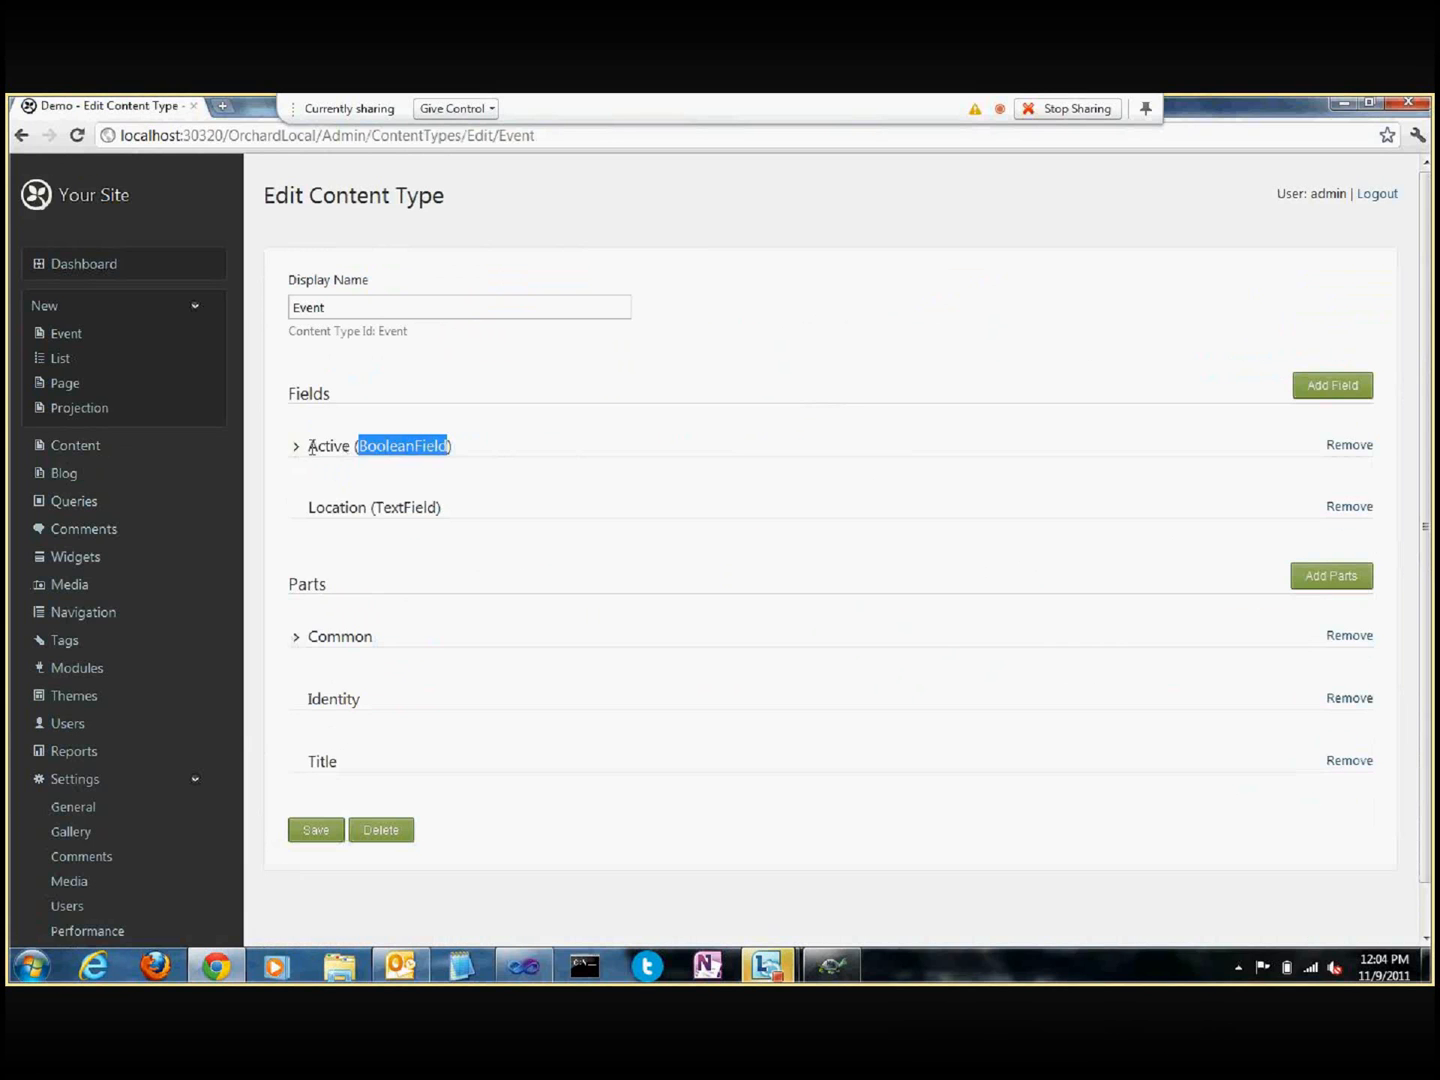
pyautogui.click(298, 450)
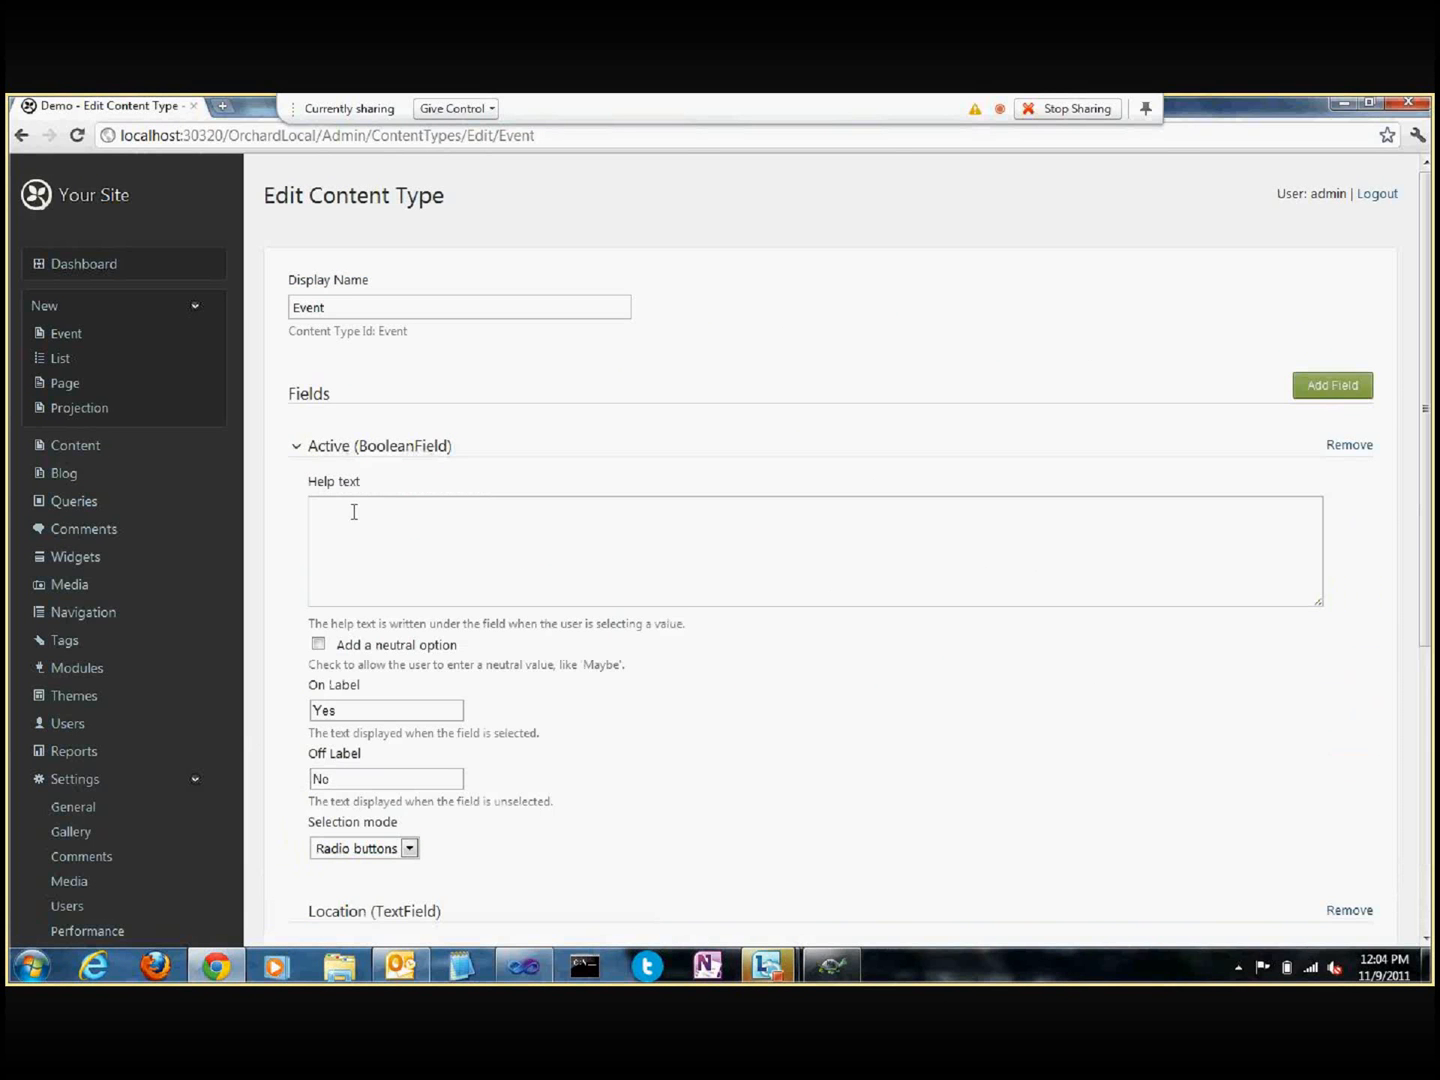
# Step: Examine the Active field's help text, on and off labels, and the available selection modes
pyautogui.click(354, 512)
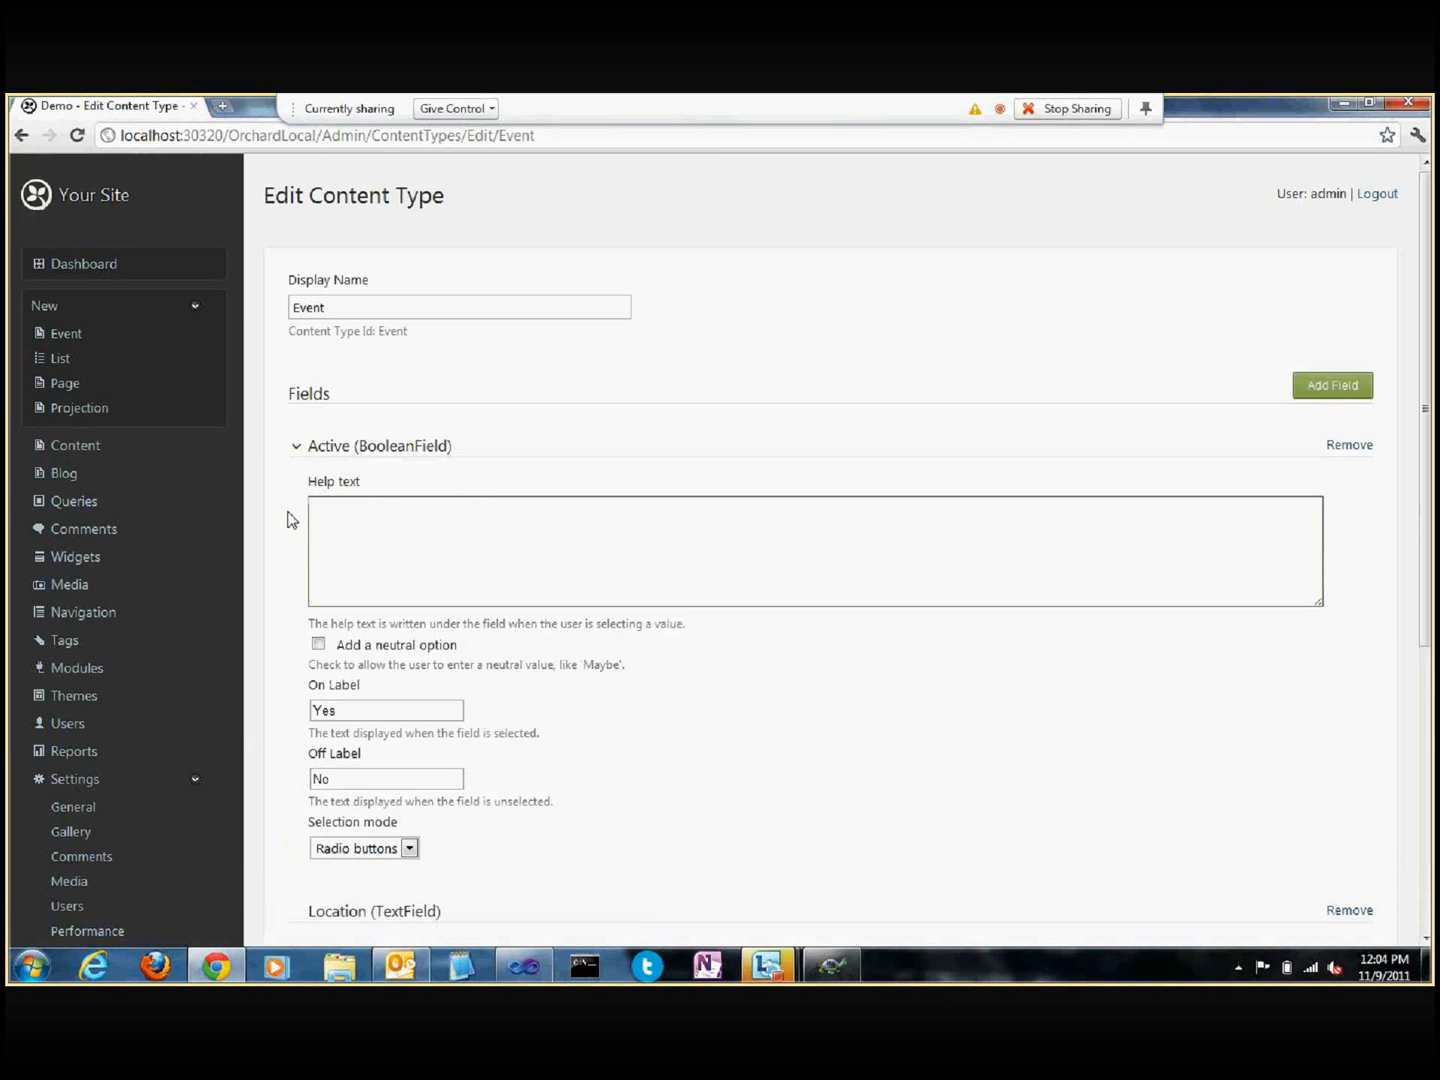
pyautogui.scroll(-1, 287, 519)
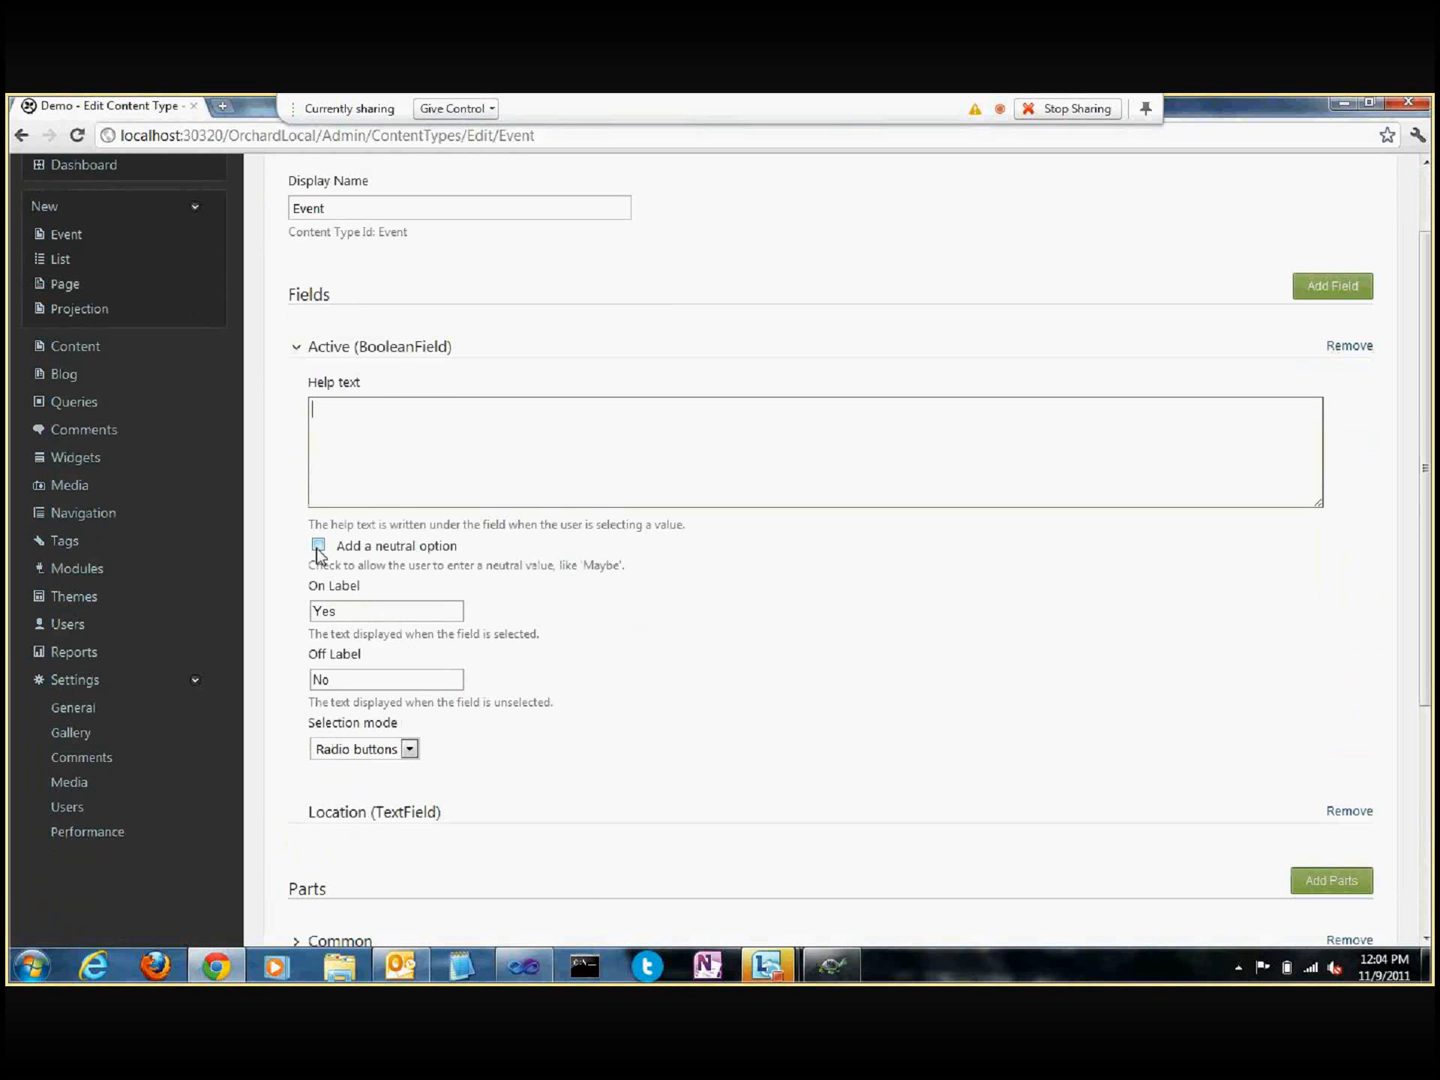
pyautogui.moveTo(317, 585); pyautogui.dragTo(355, 587)
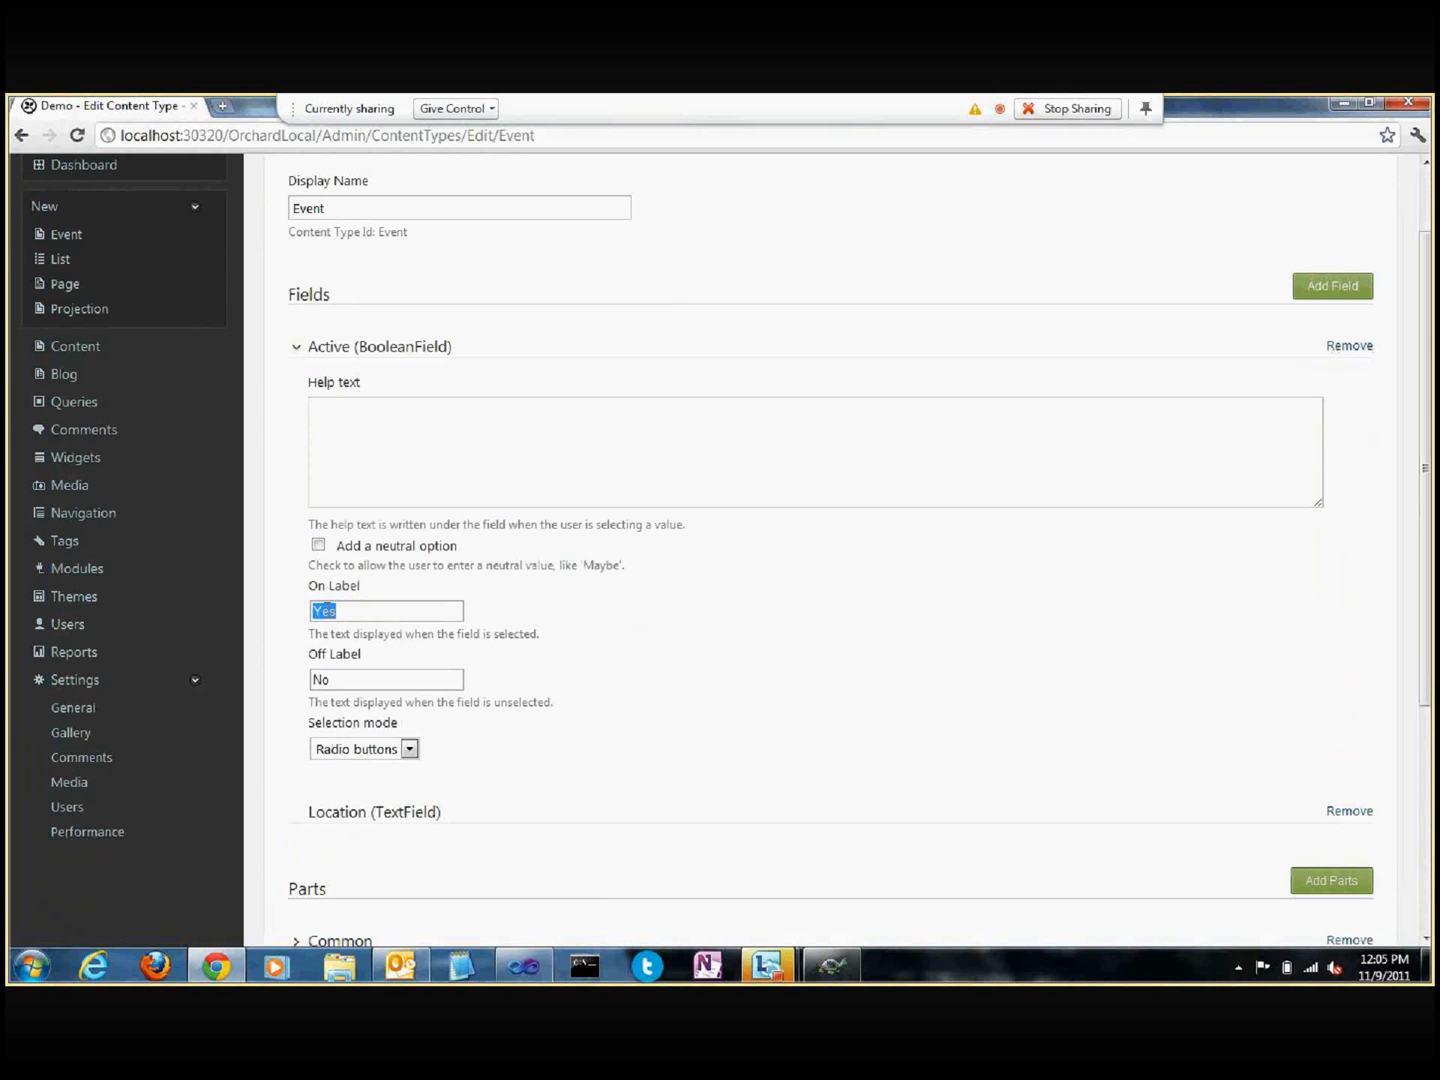
pyautogui.click(316, 656)
pyautogui.click(360, 752)
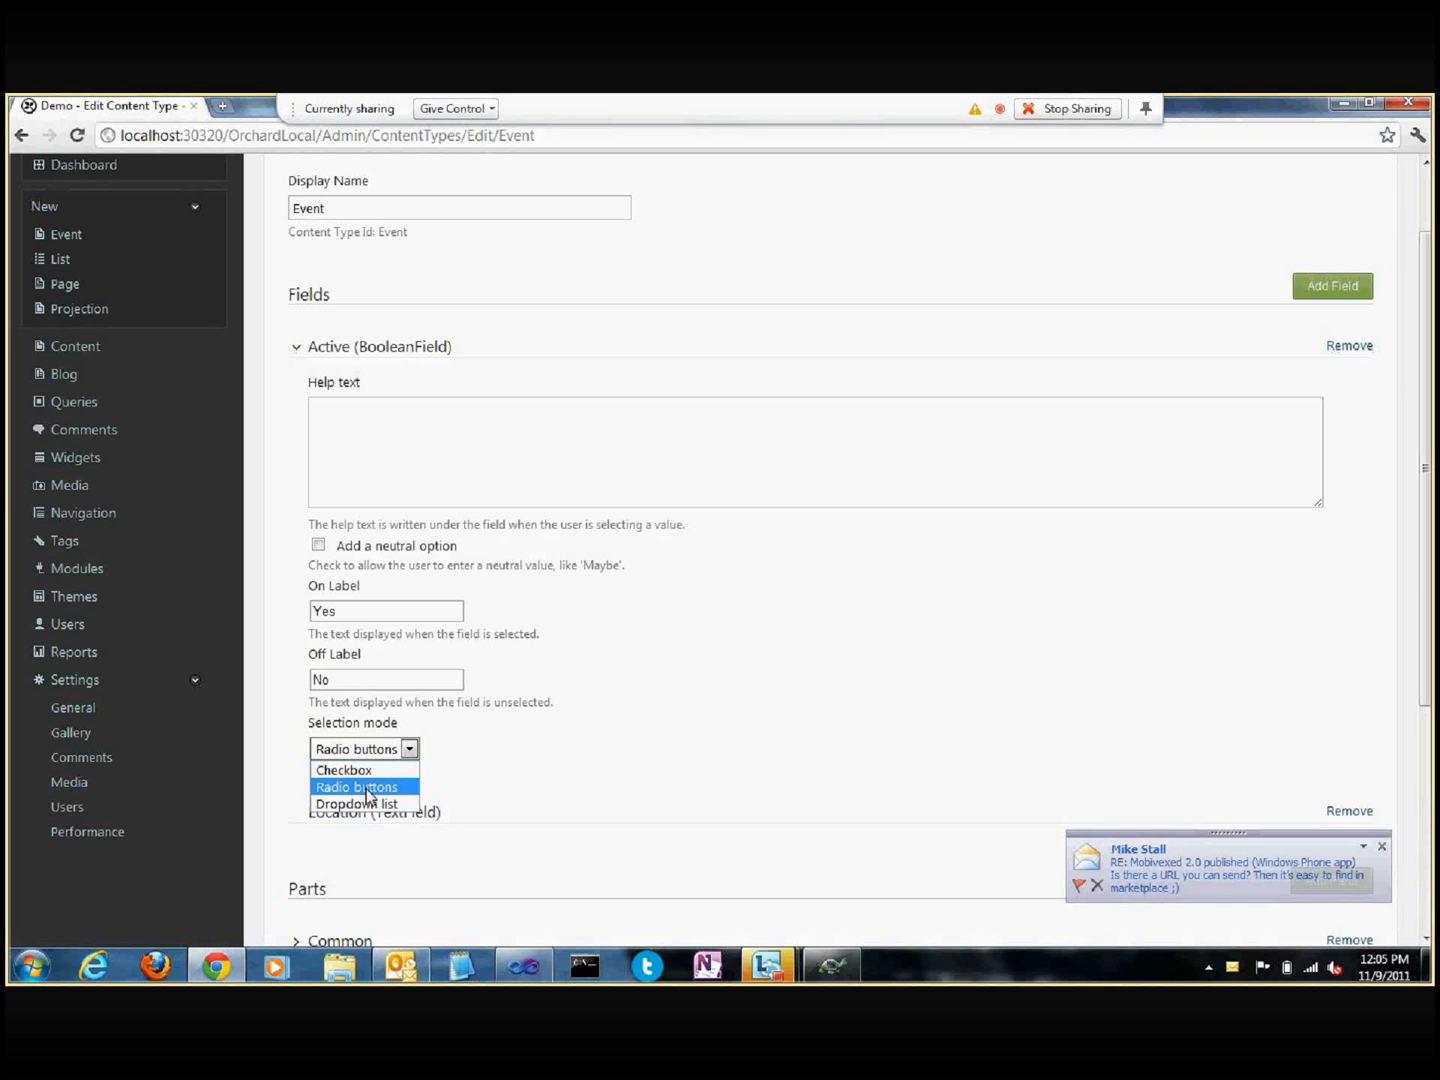
pyautogui.click(447, 742)
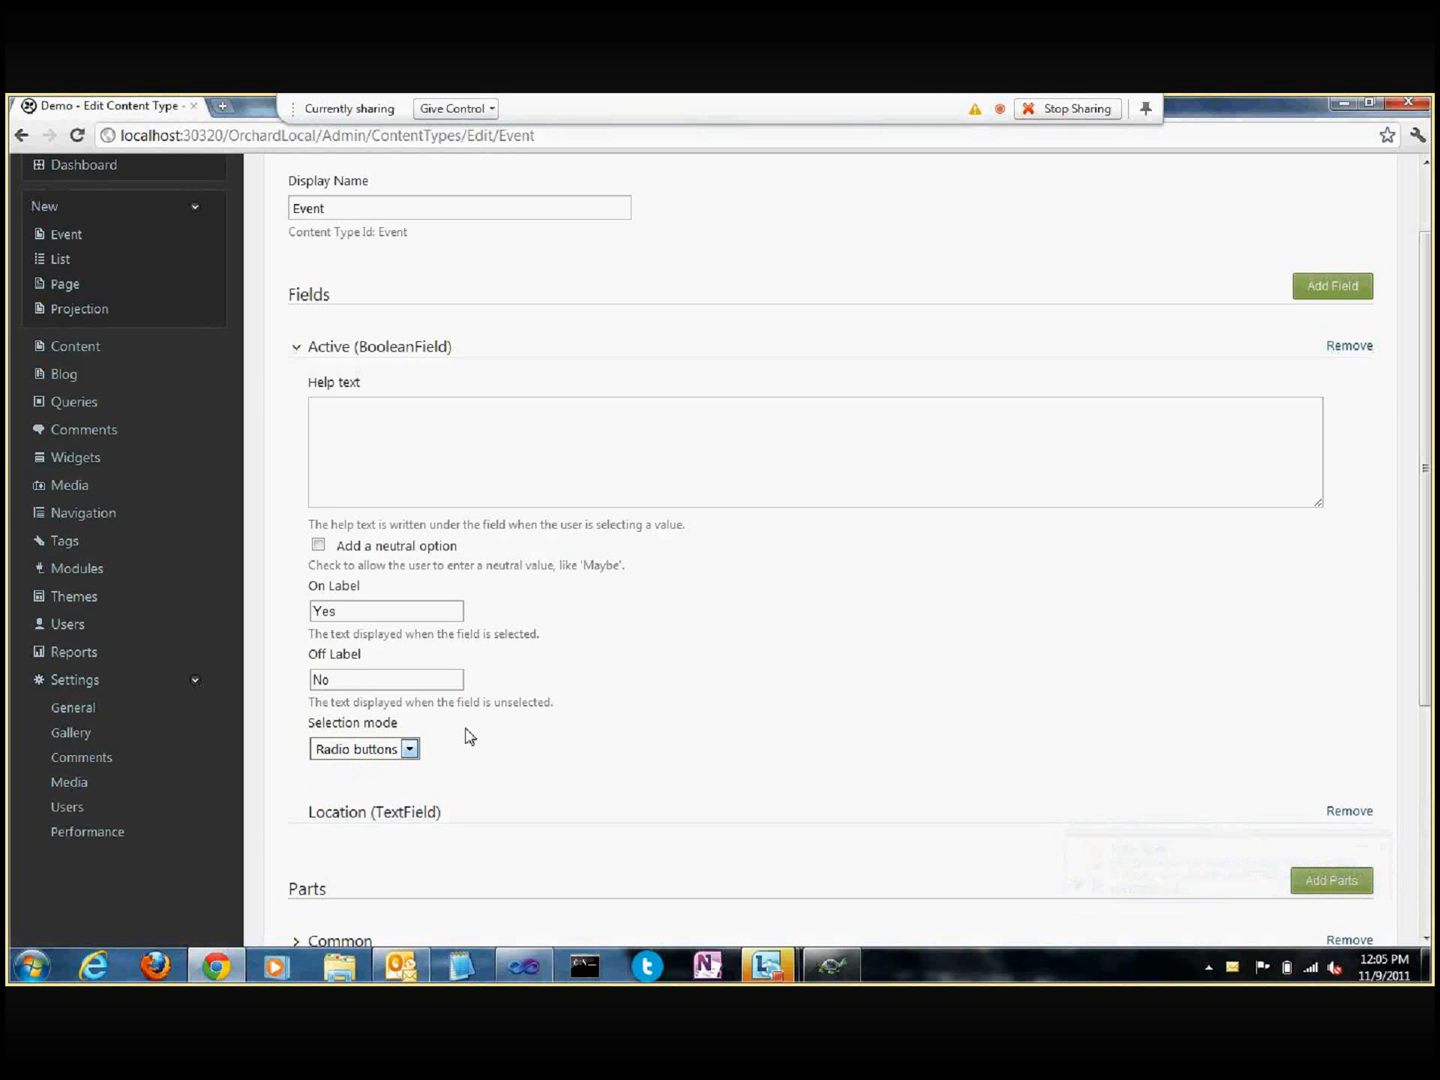
# Step: Try adding a neutral option to the Active field and turn it off again
pyautogui.click(318, 545)
pyautogui.click(350, 608)
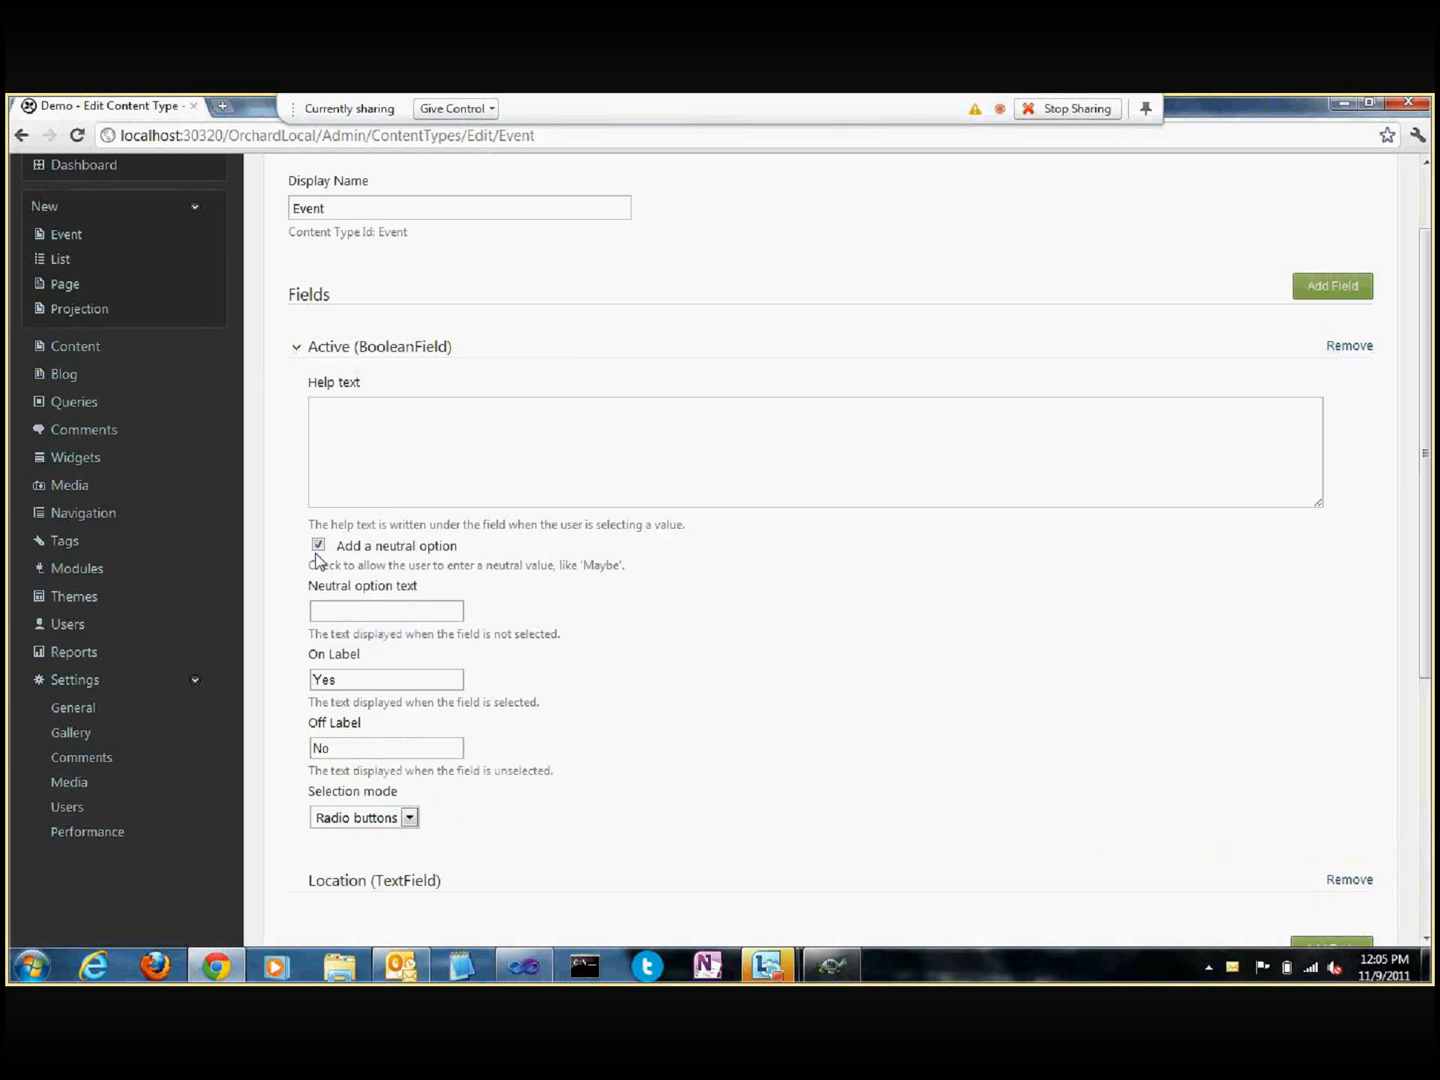
pyautogui.click(318, 545)
pyautogui.scroll(-3, 498, 572)
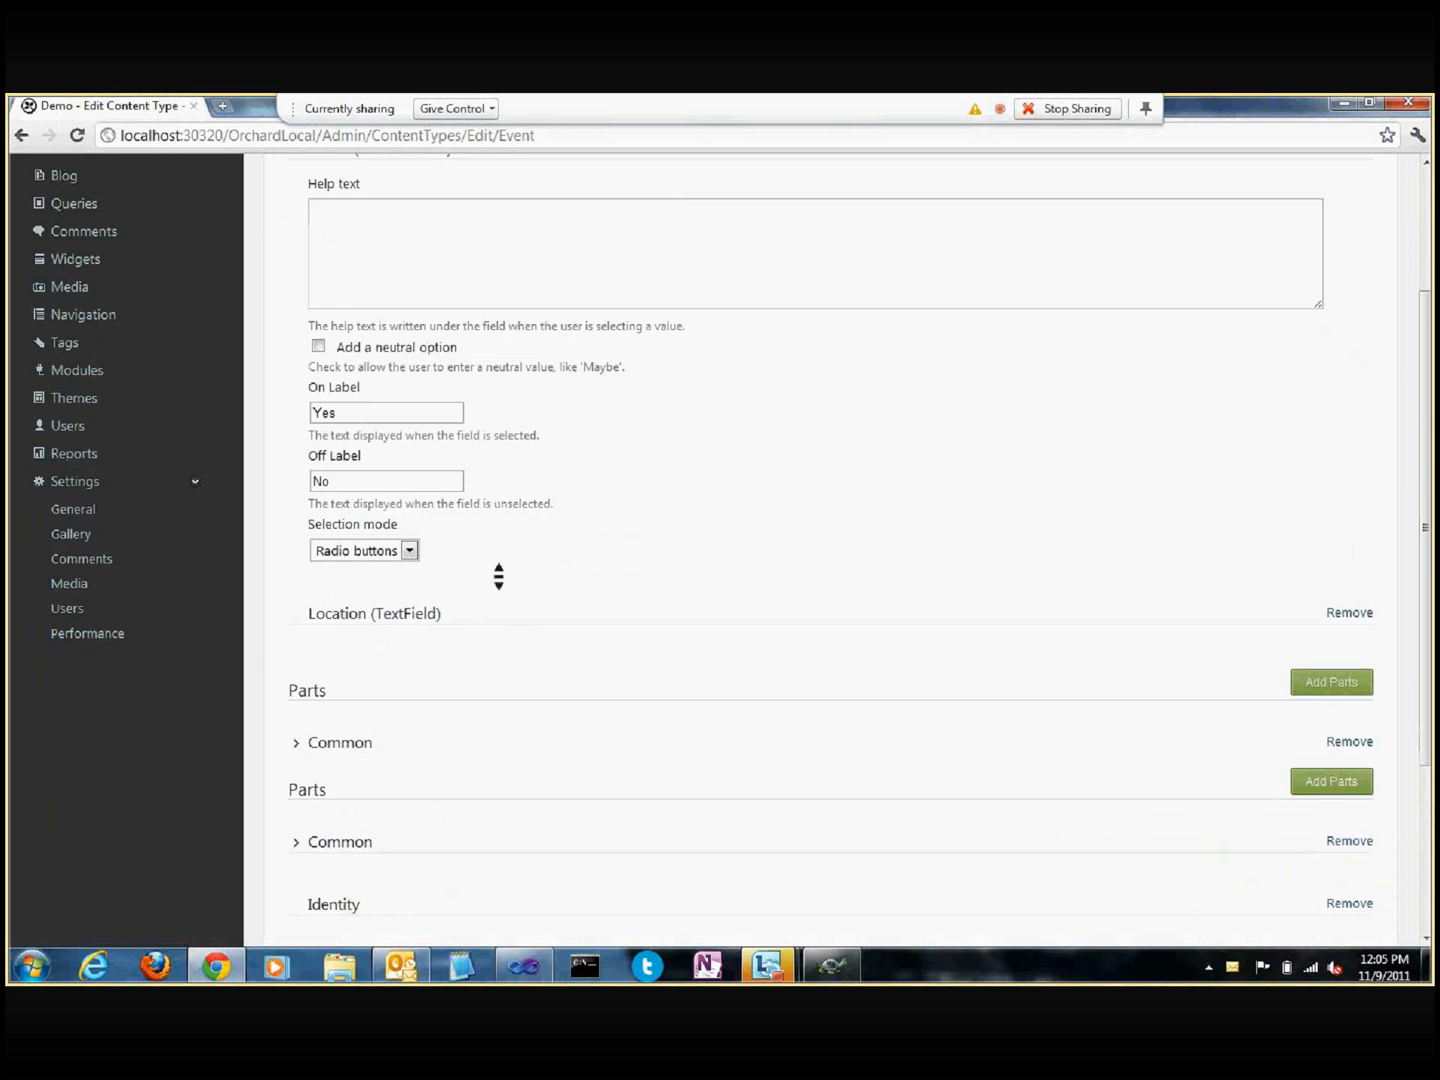
# Step: Create and publish a new Event titled "Blah" with Active set to No and the location "Somewhere"
pyautogui.scroll(5, 495, 562)
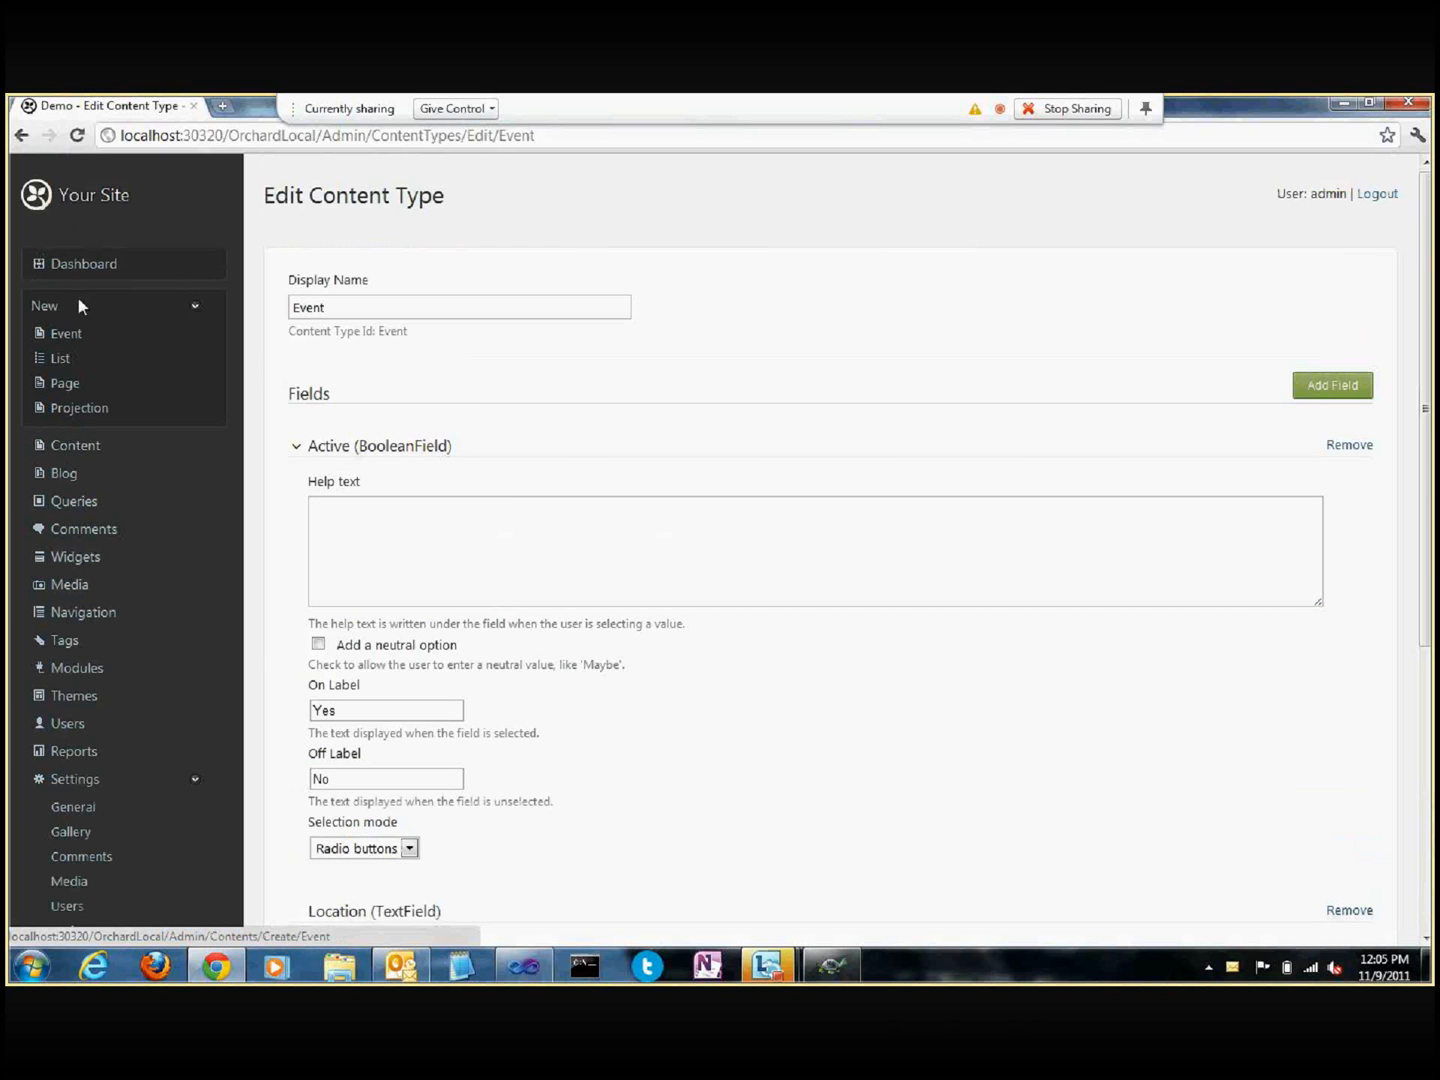
pyautogui.click(69, 339)
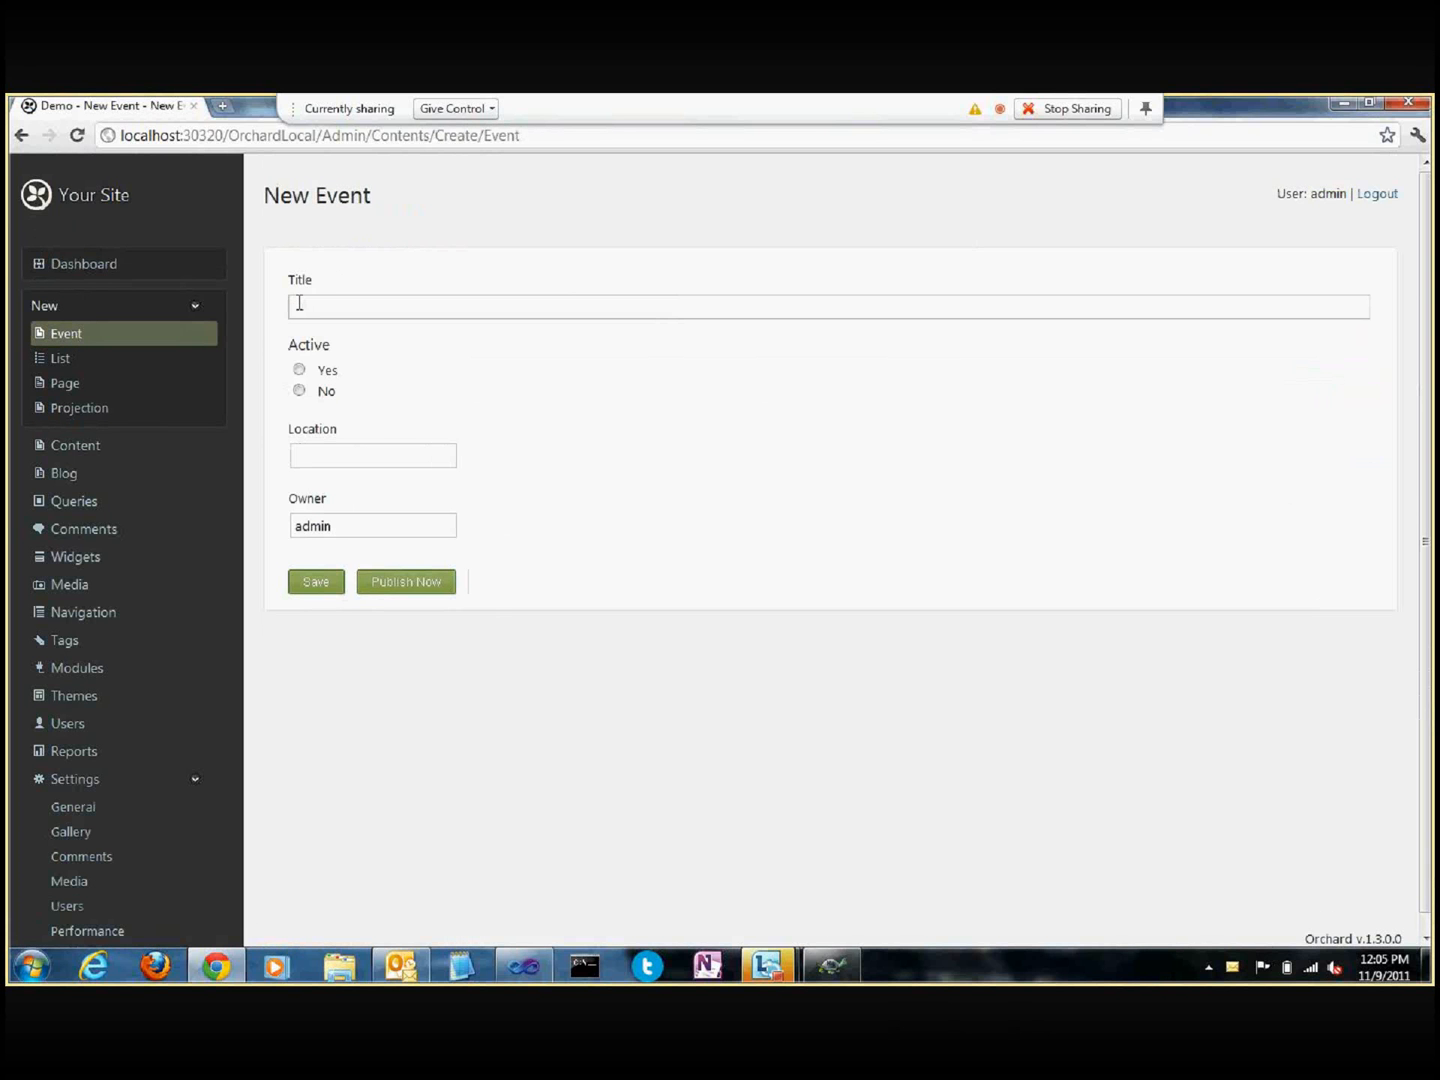
pyautogui.click(324, 374)
pyautogui.click(324, 388)
pyautogui.click(322, 372)
pyautogui.click(323, 391)
pyautogui.click(335, 314)
pyautogui.write('Blah')
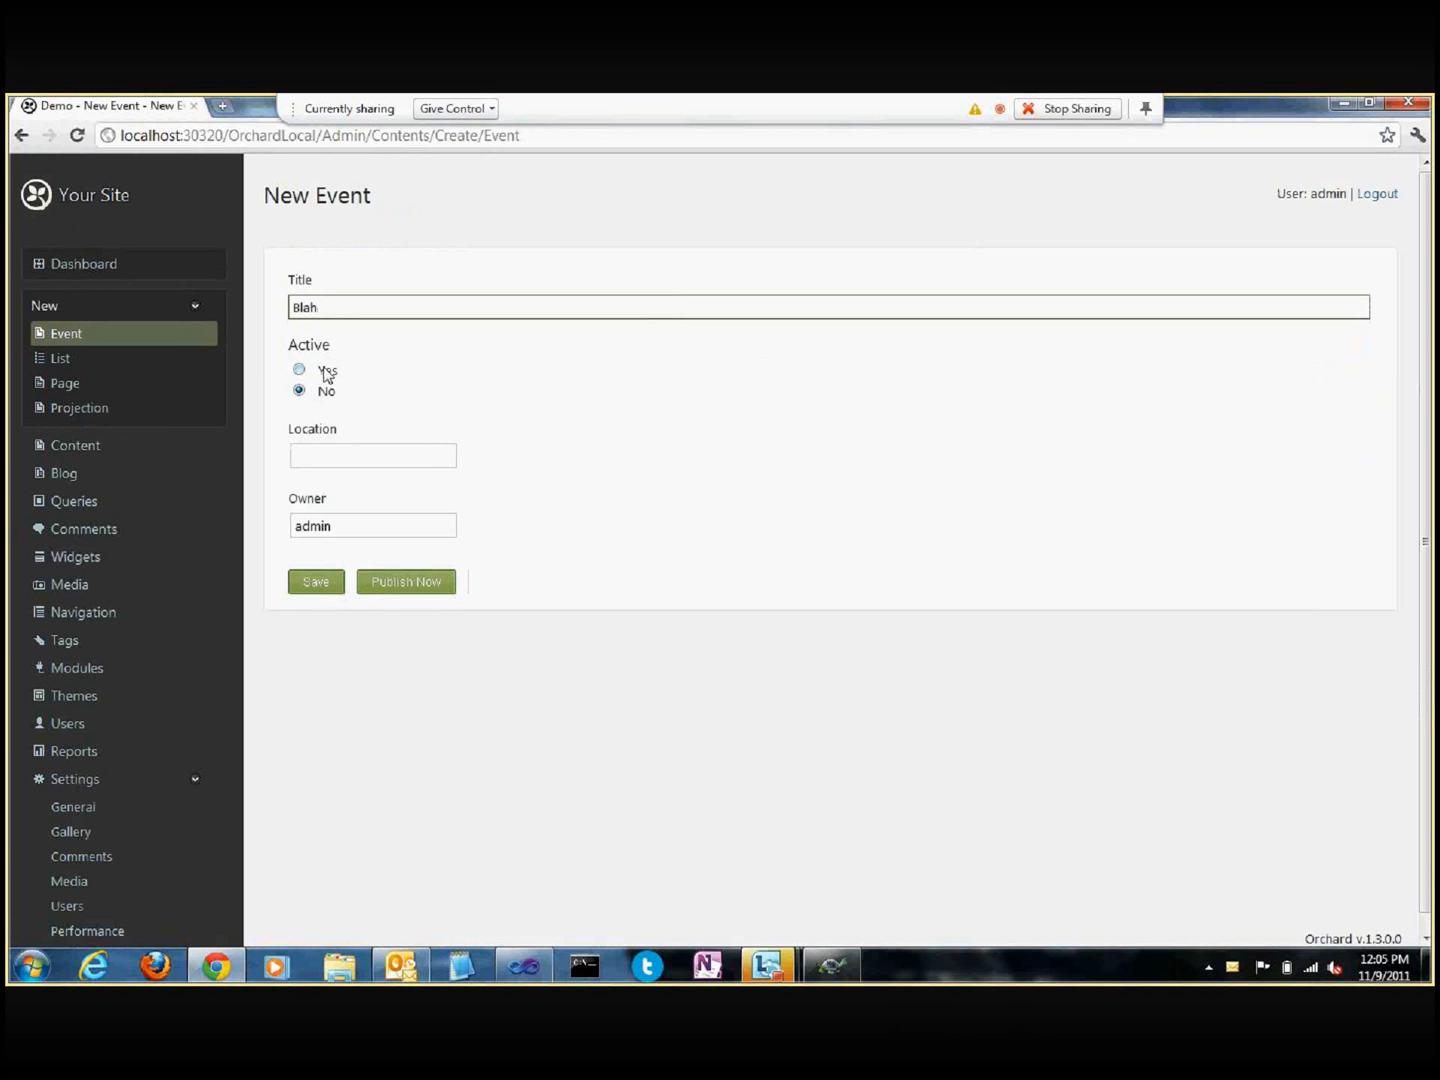
pyautogui.click(338, 456)
pyautogui.write('Somewhere')
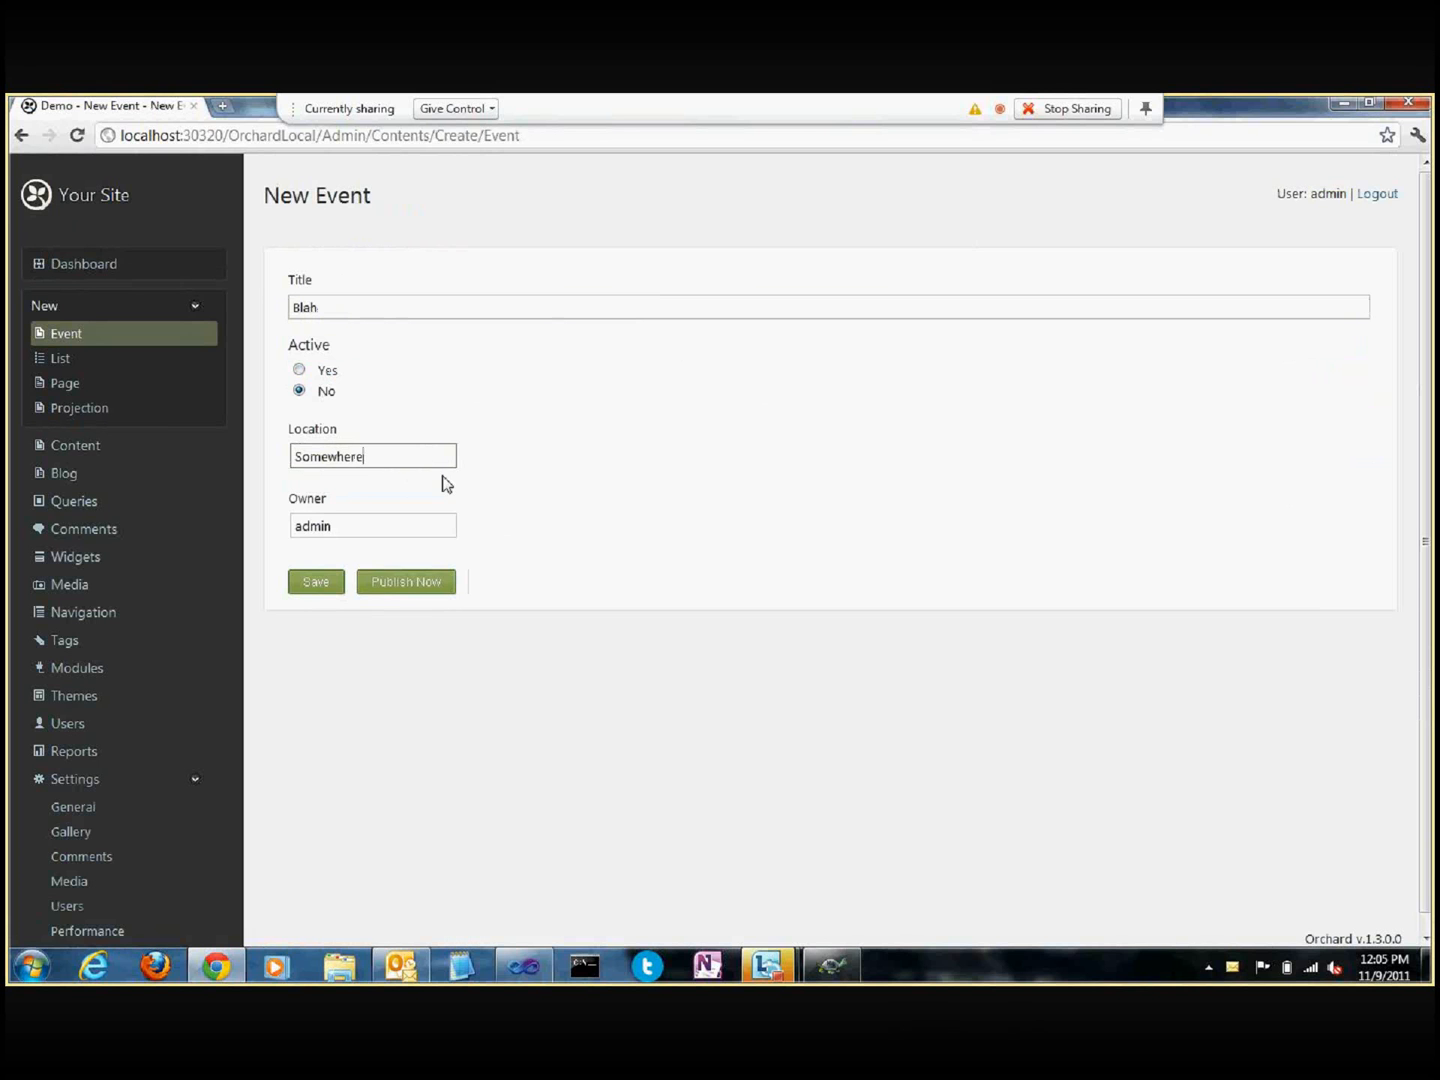
pyautogui.click(416, 584)
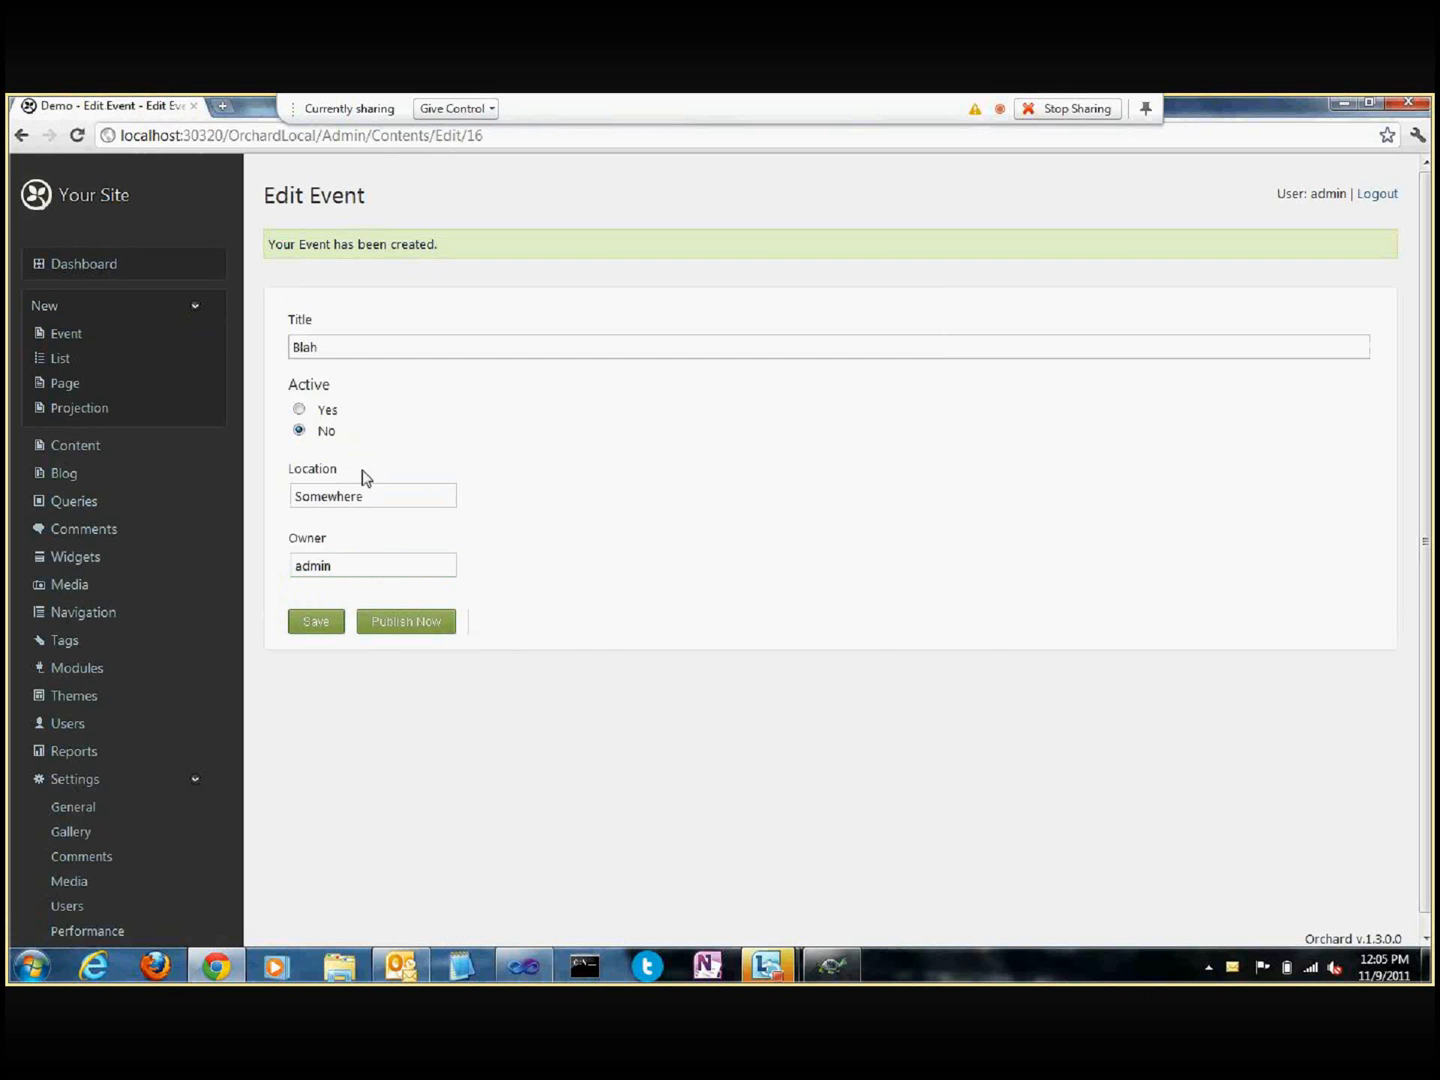
# Step: Open the Events query and review its content type filter and publication date sort criterion
pyautogui.click(195, 500)
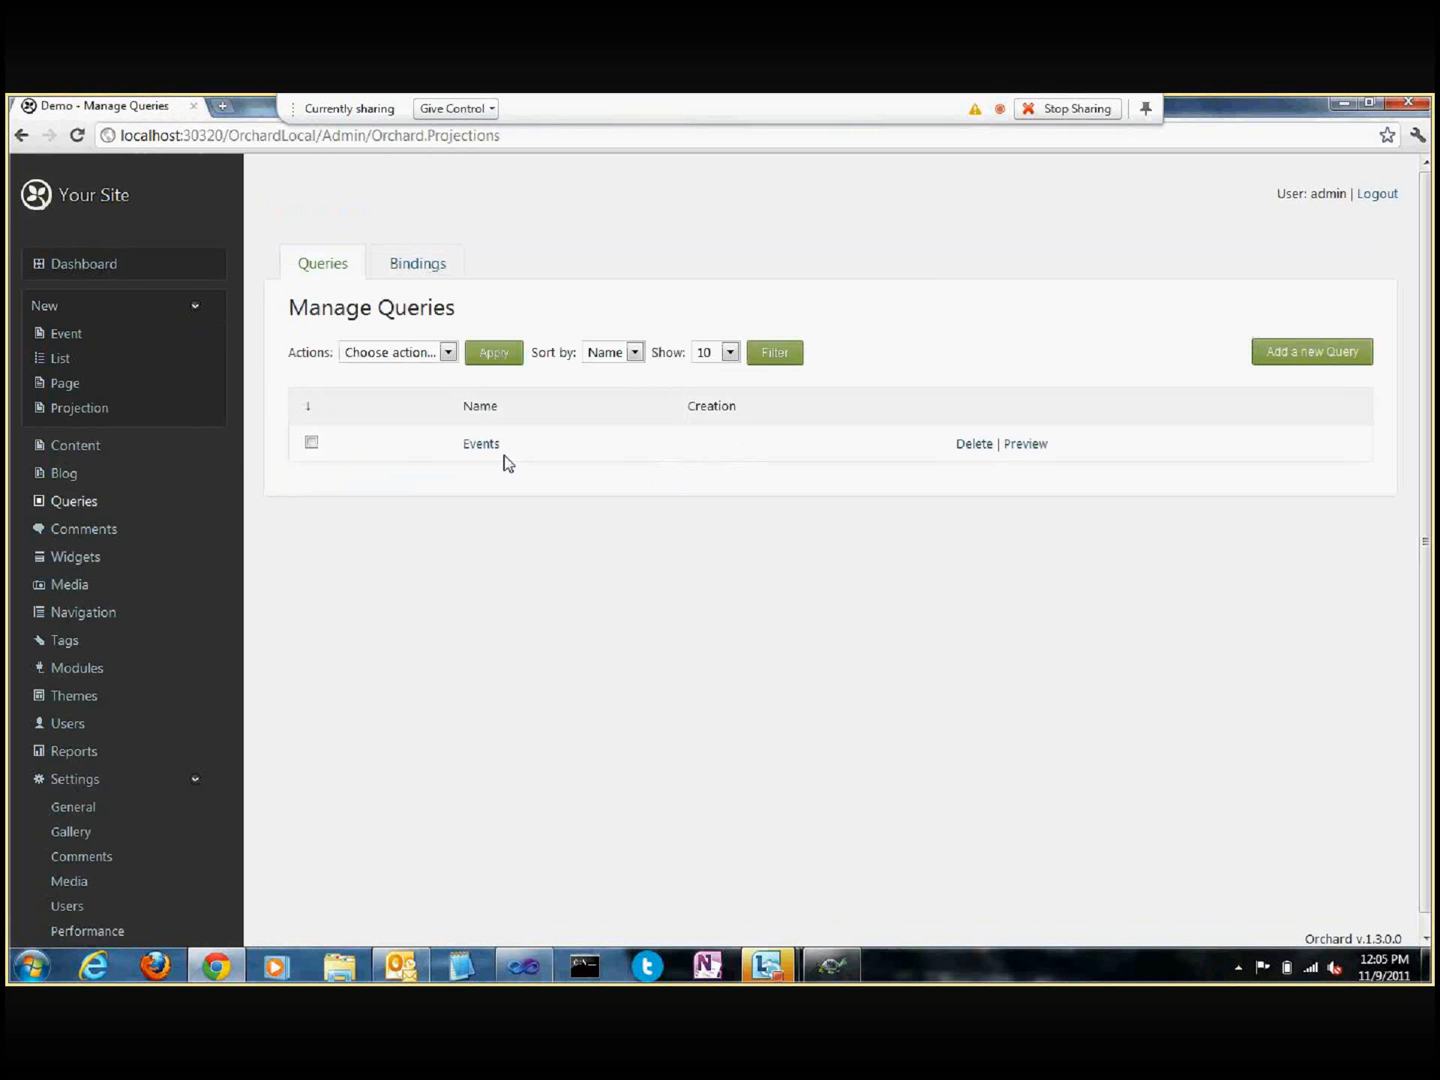
pyautogui.click(481, 449)
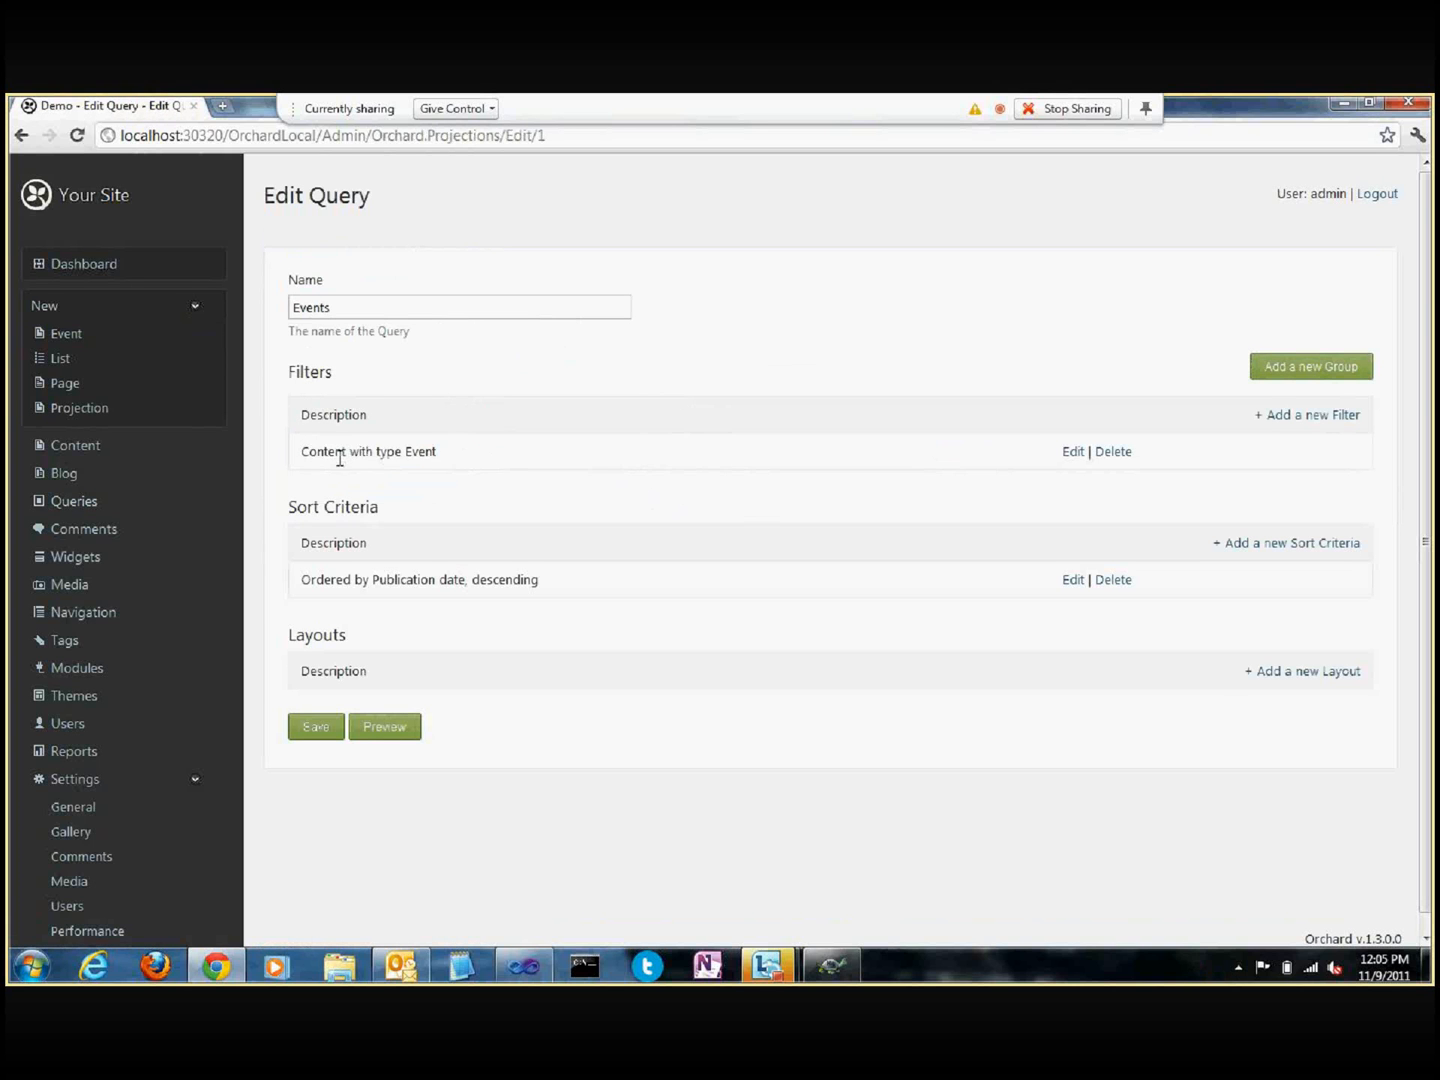
pyautogui.tripleClick(338, 452)
pyautogui.click(347, 478)
pyautogui.doubleClick(328, 579)
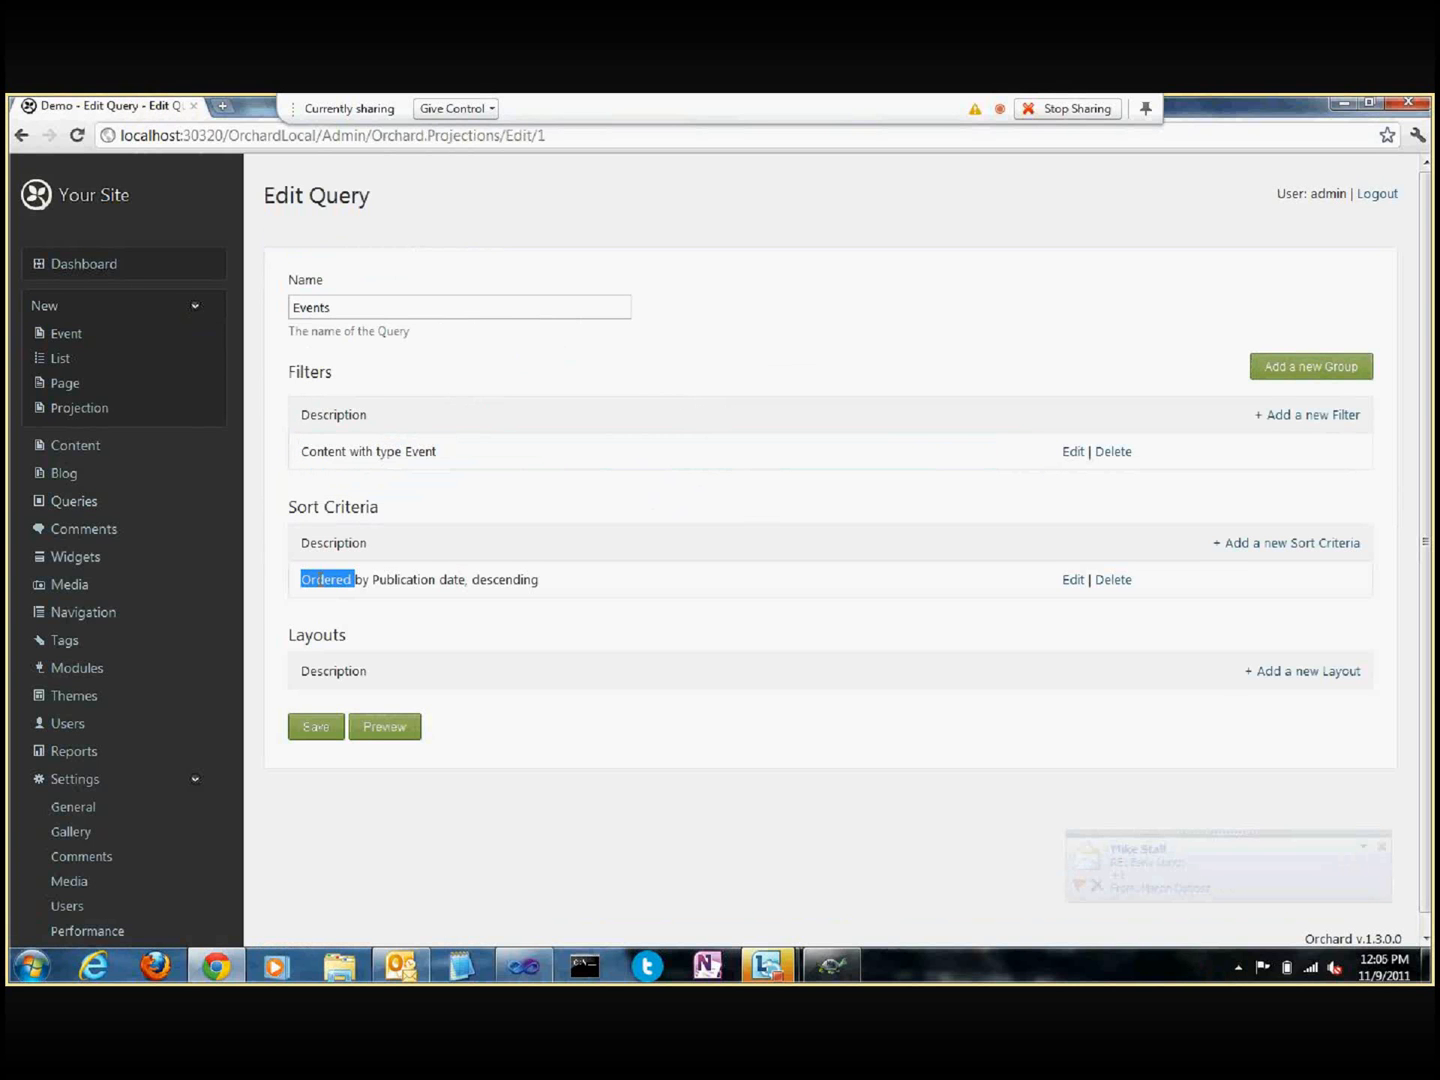
pyautogui.click(637, 476)
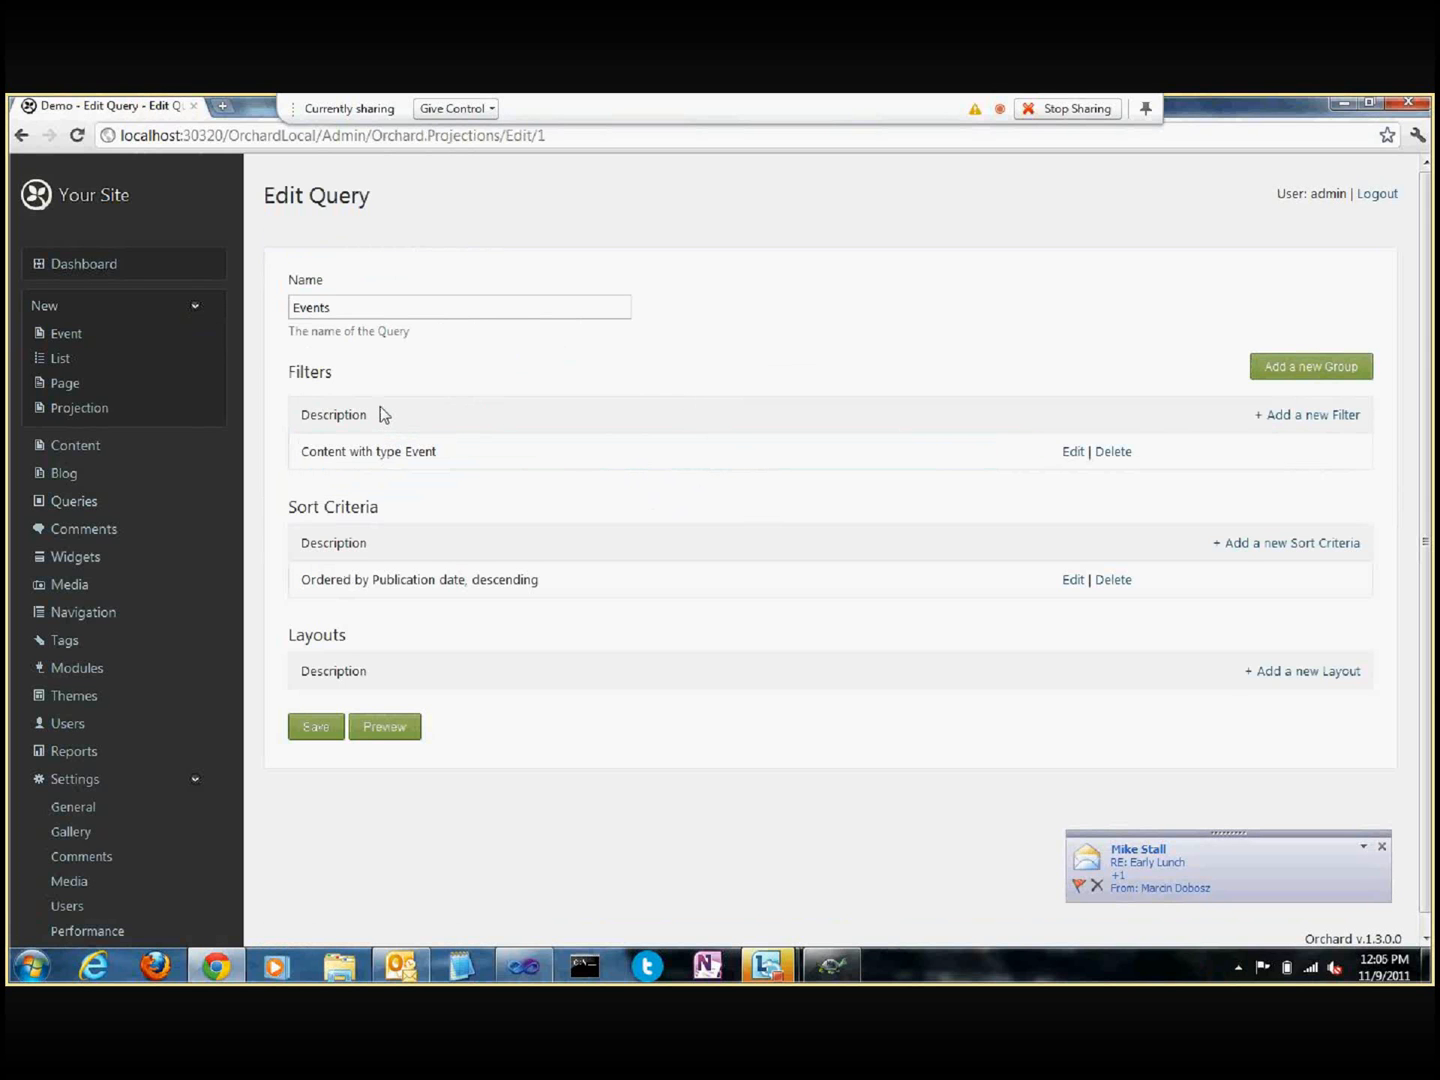
pyautogui.moveTo(380, 406); pyautogui.dragTo(365, 427)
pyautogui.click(363, 430)
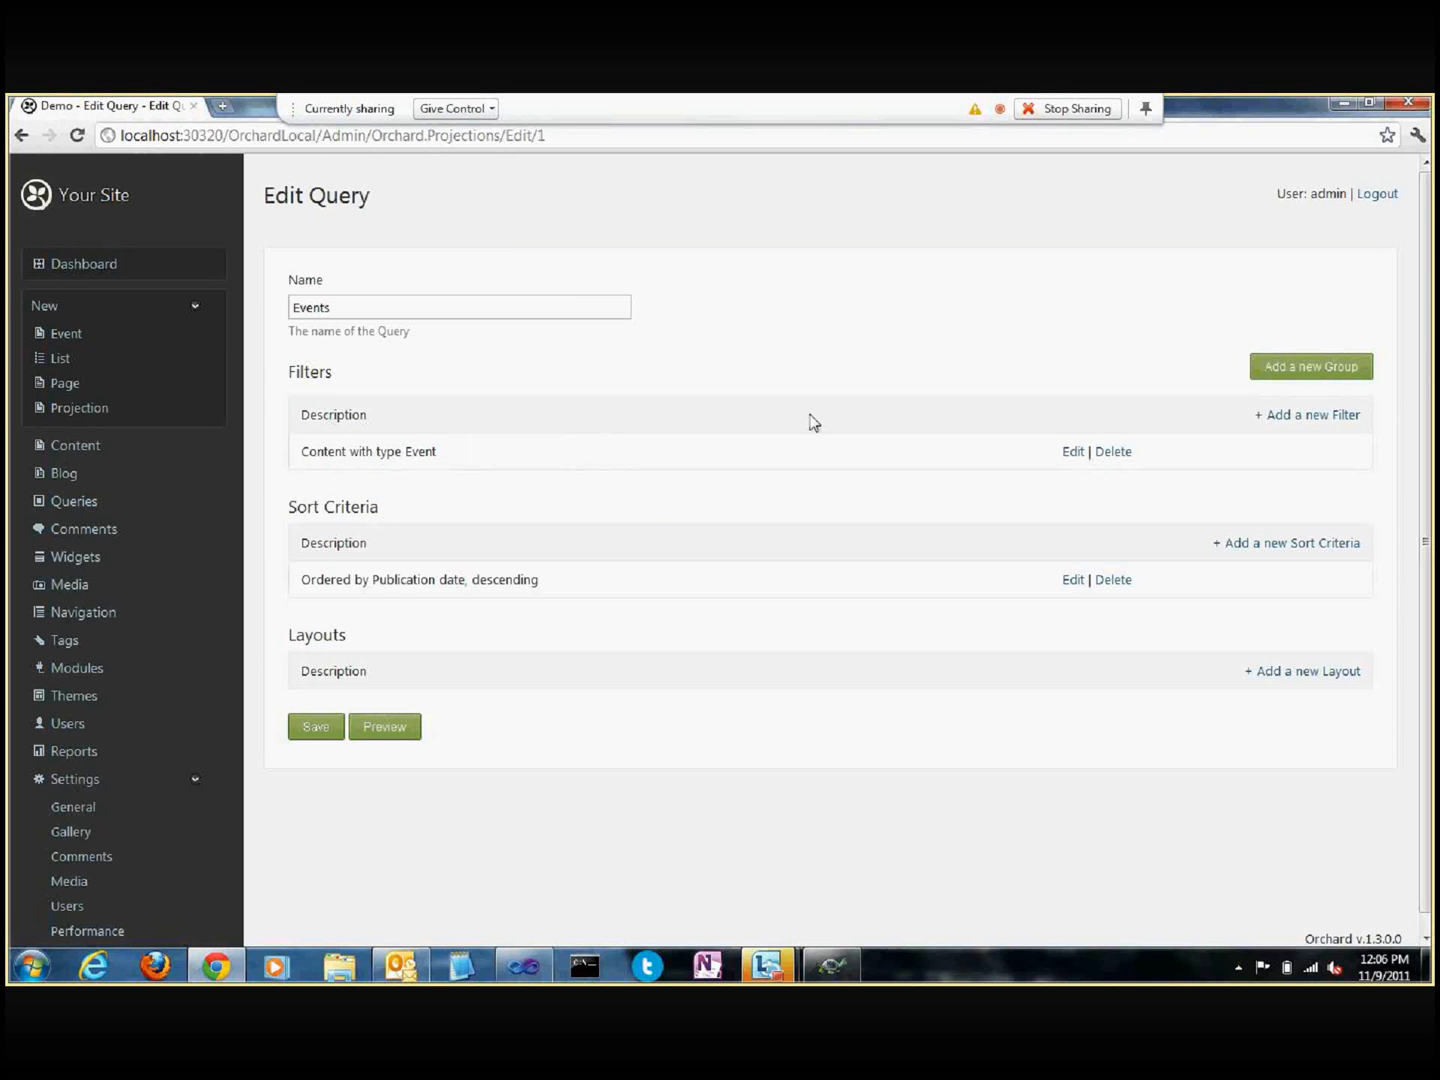
# Step: Add an Active:Value filter from the Event content fields to the Events query, set to Yes, and save it
pyautogui.click(1310, 416)
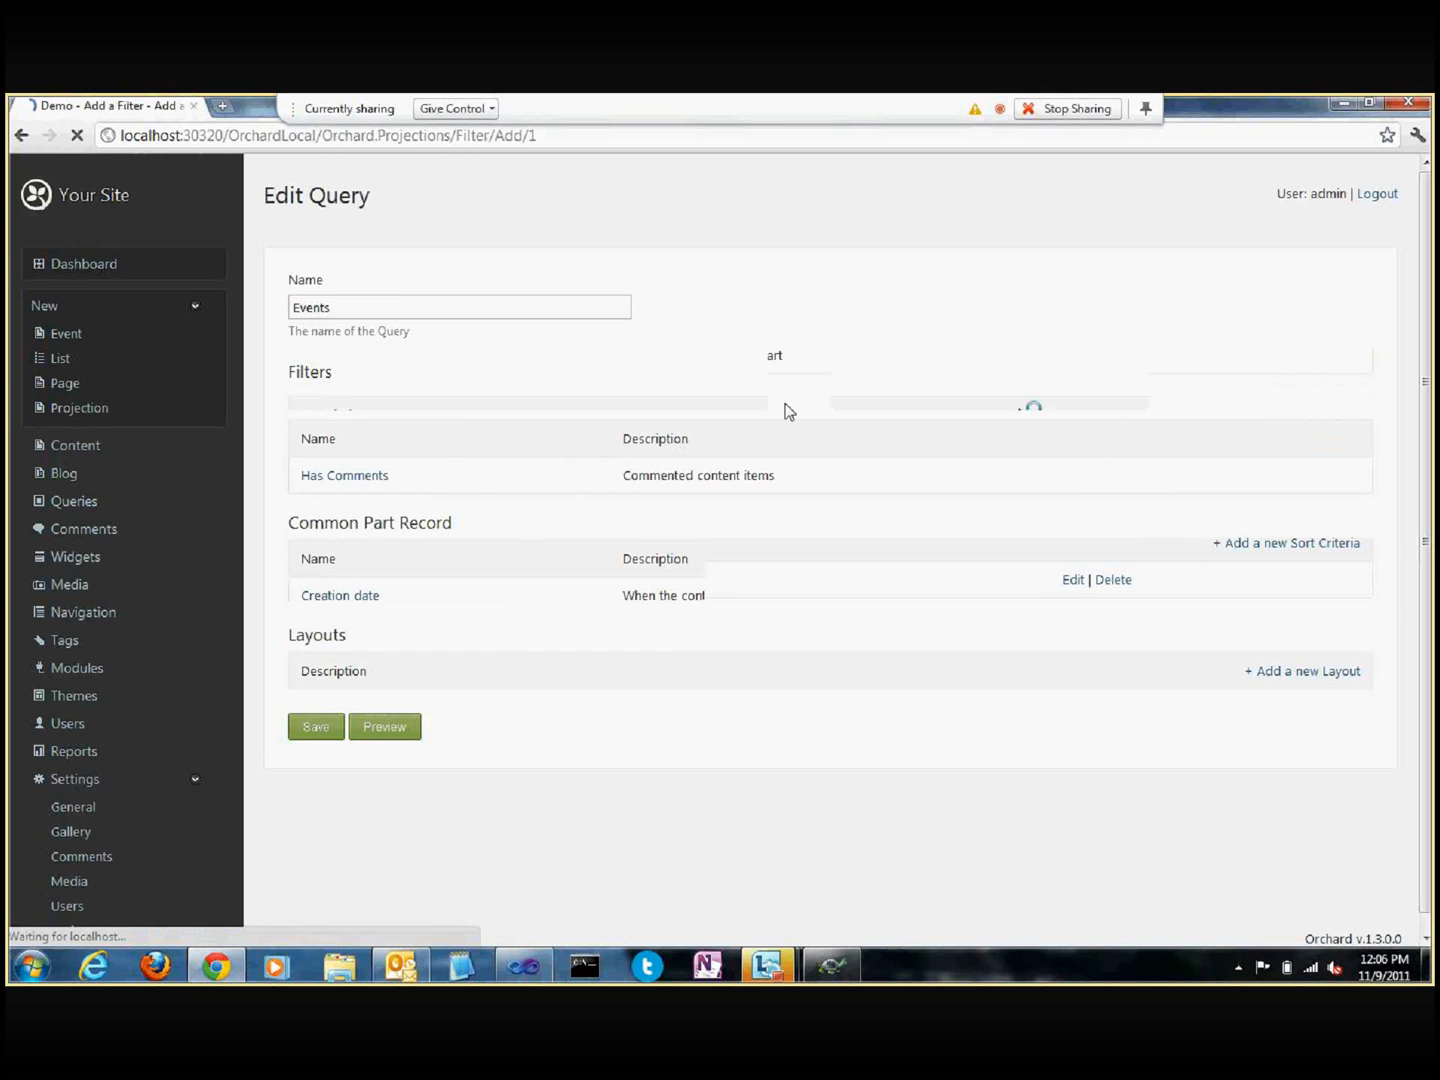
pyautogui.middleClick(472, 400)
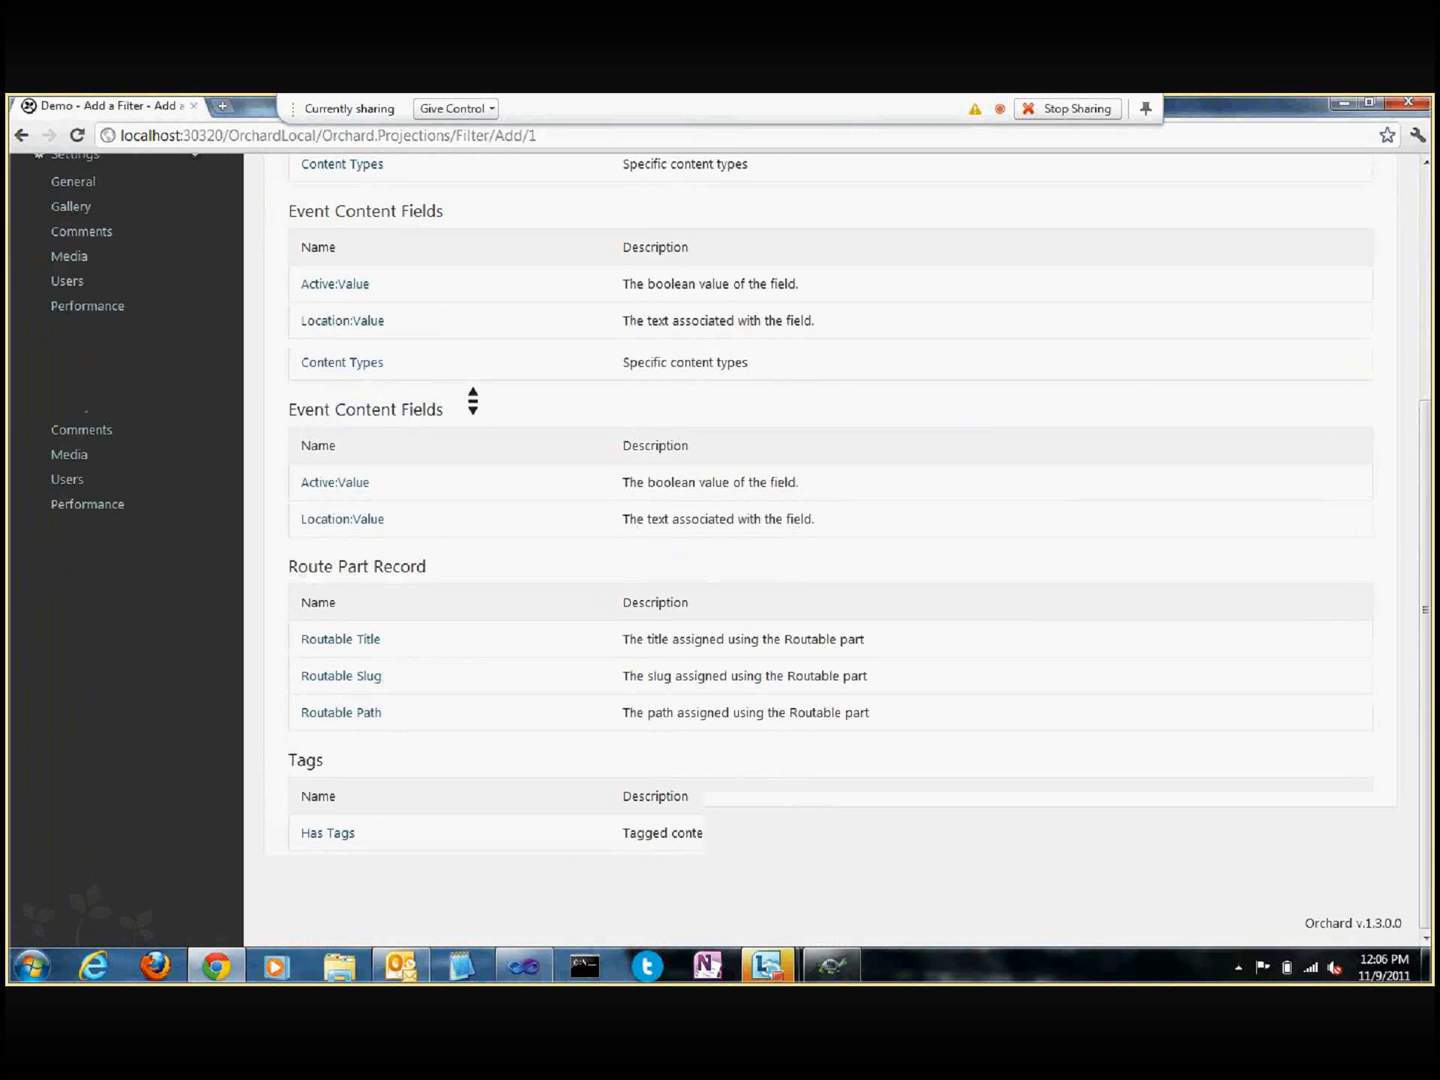
pyautogui.middleClick(473, 401)
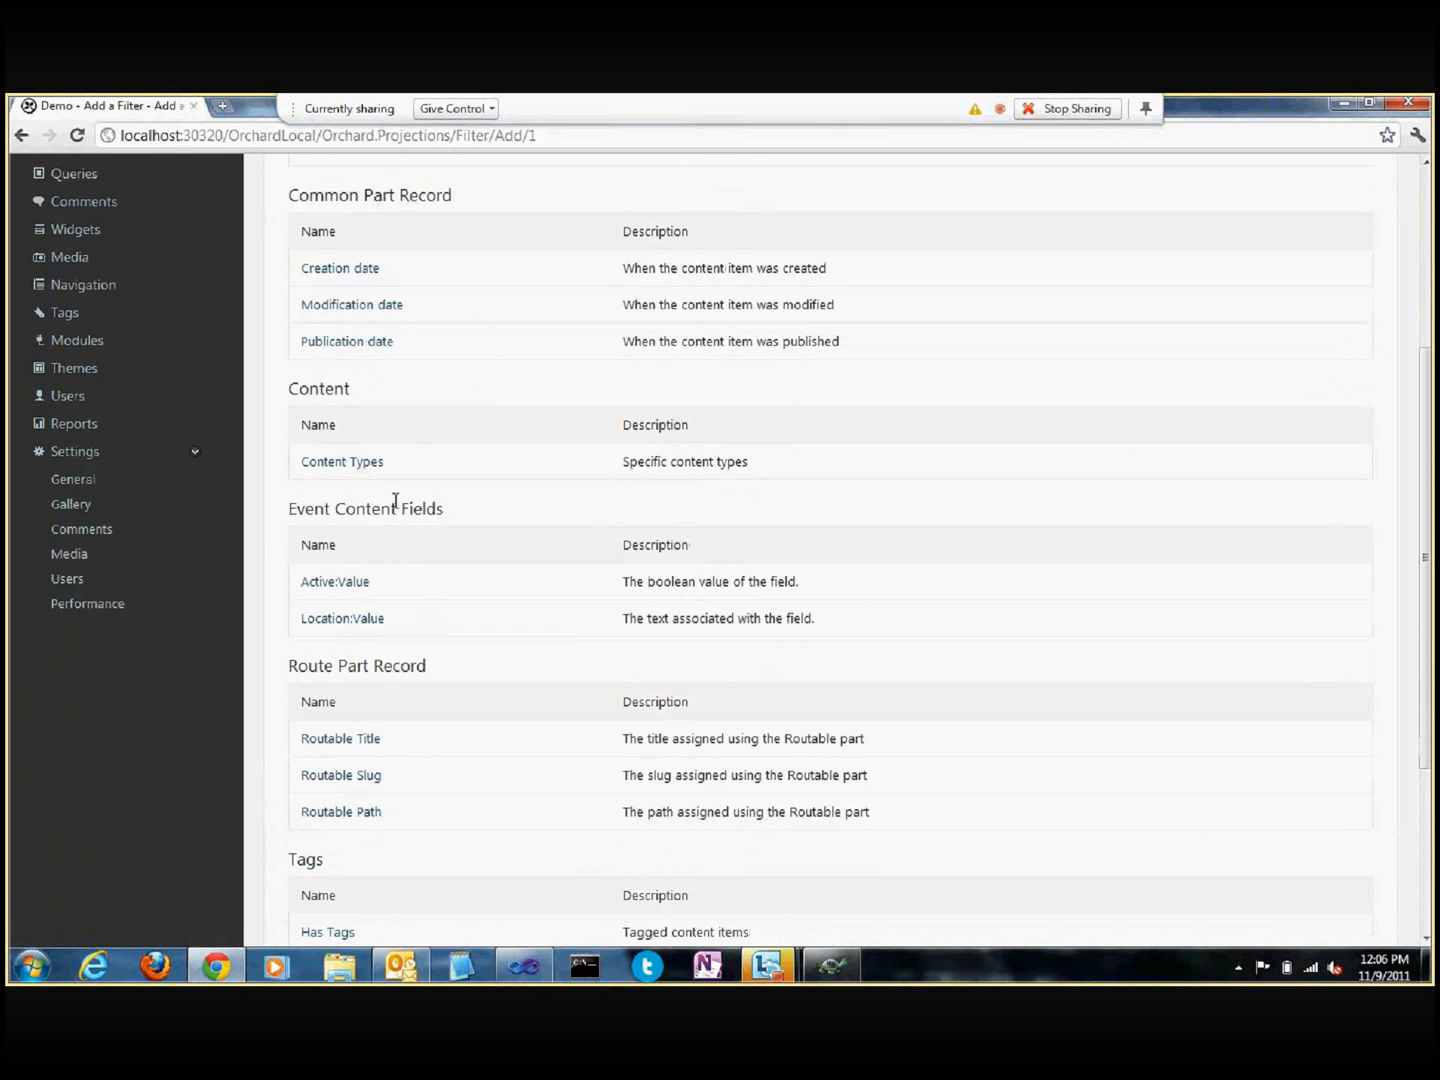
pyautogui.tripleClick(310, 509)
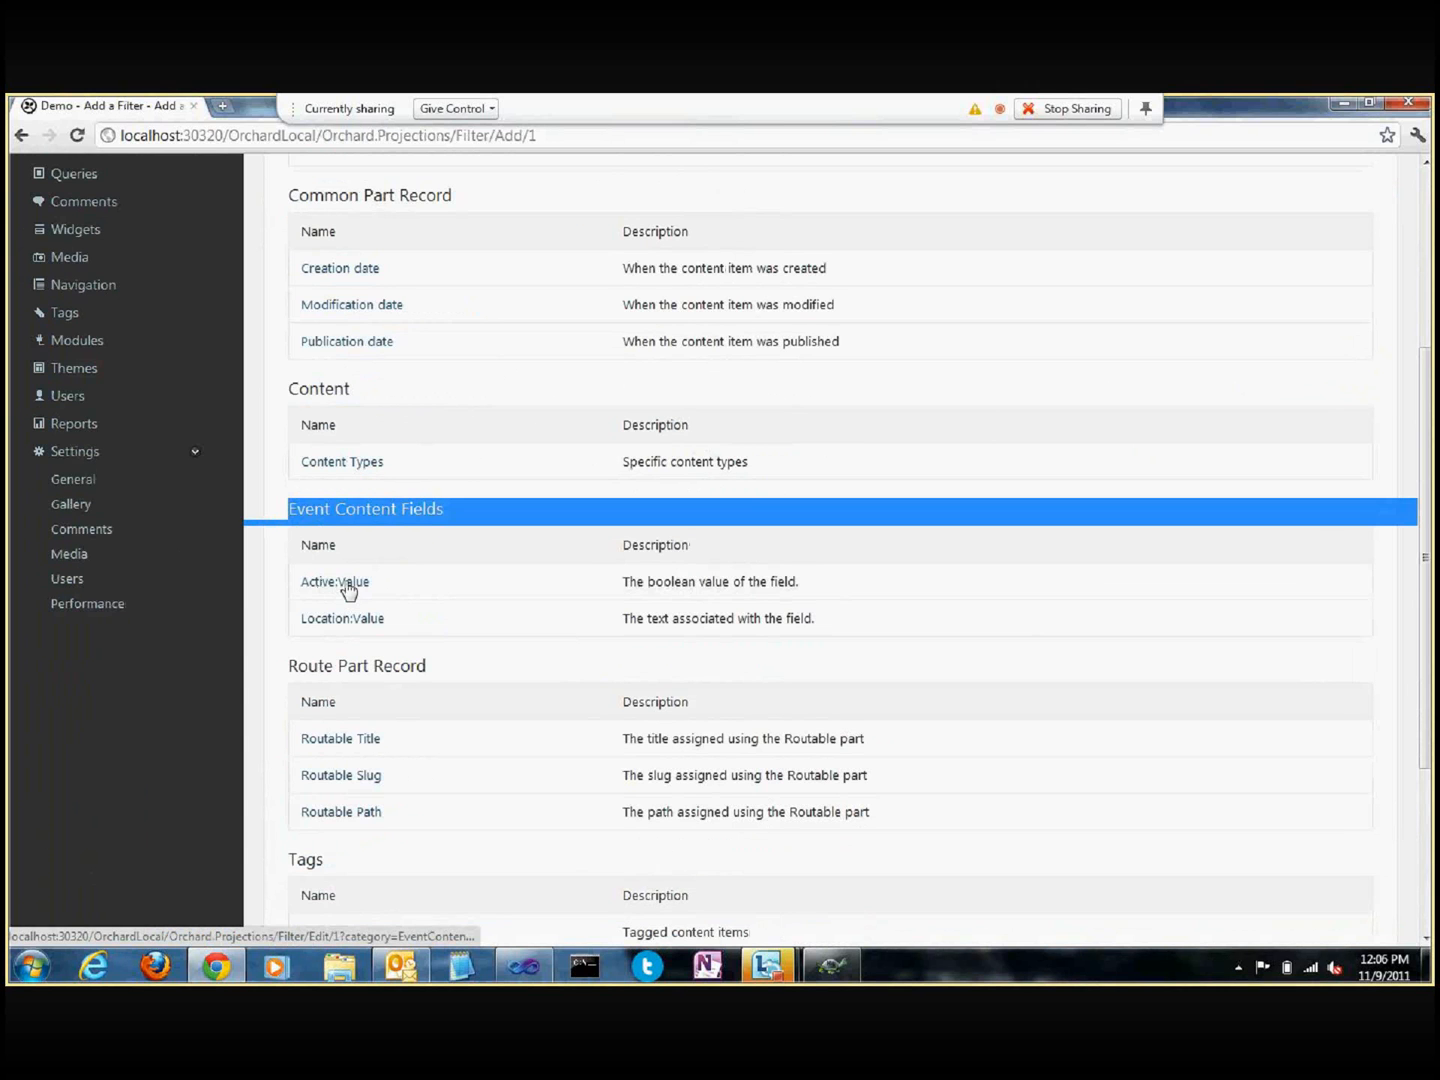
pyautogui.click(348, 591)
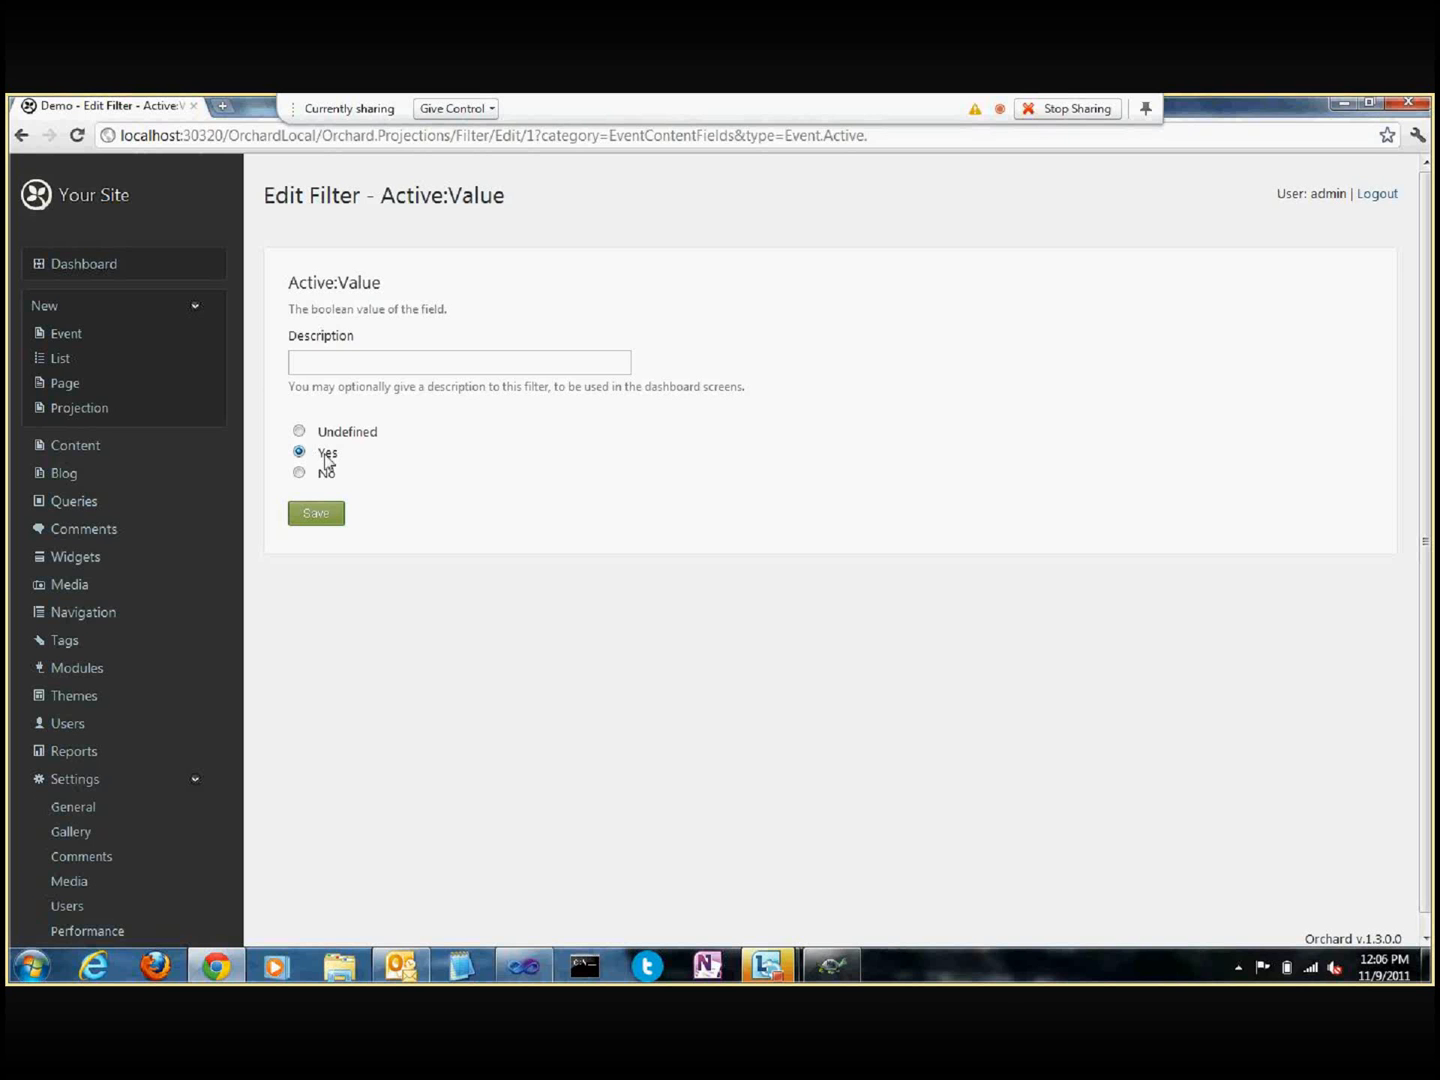
pyautogui.click(317, 512)
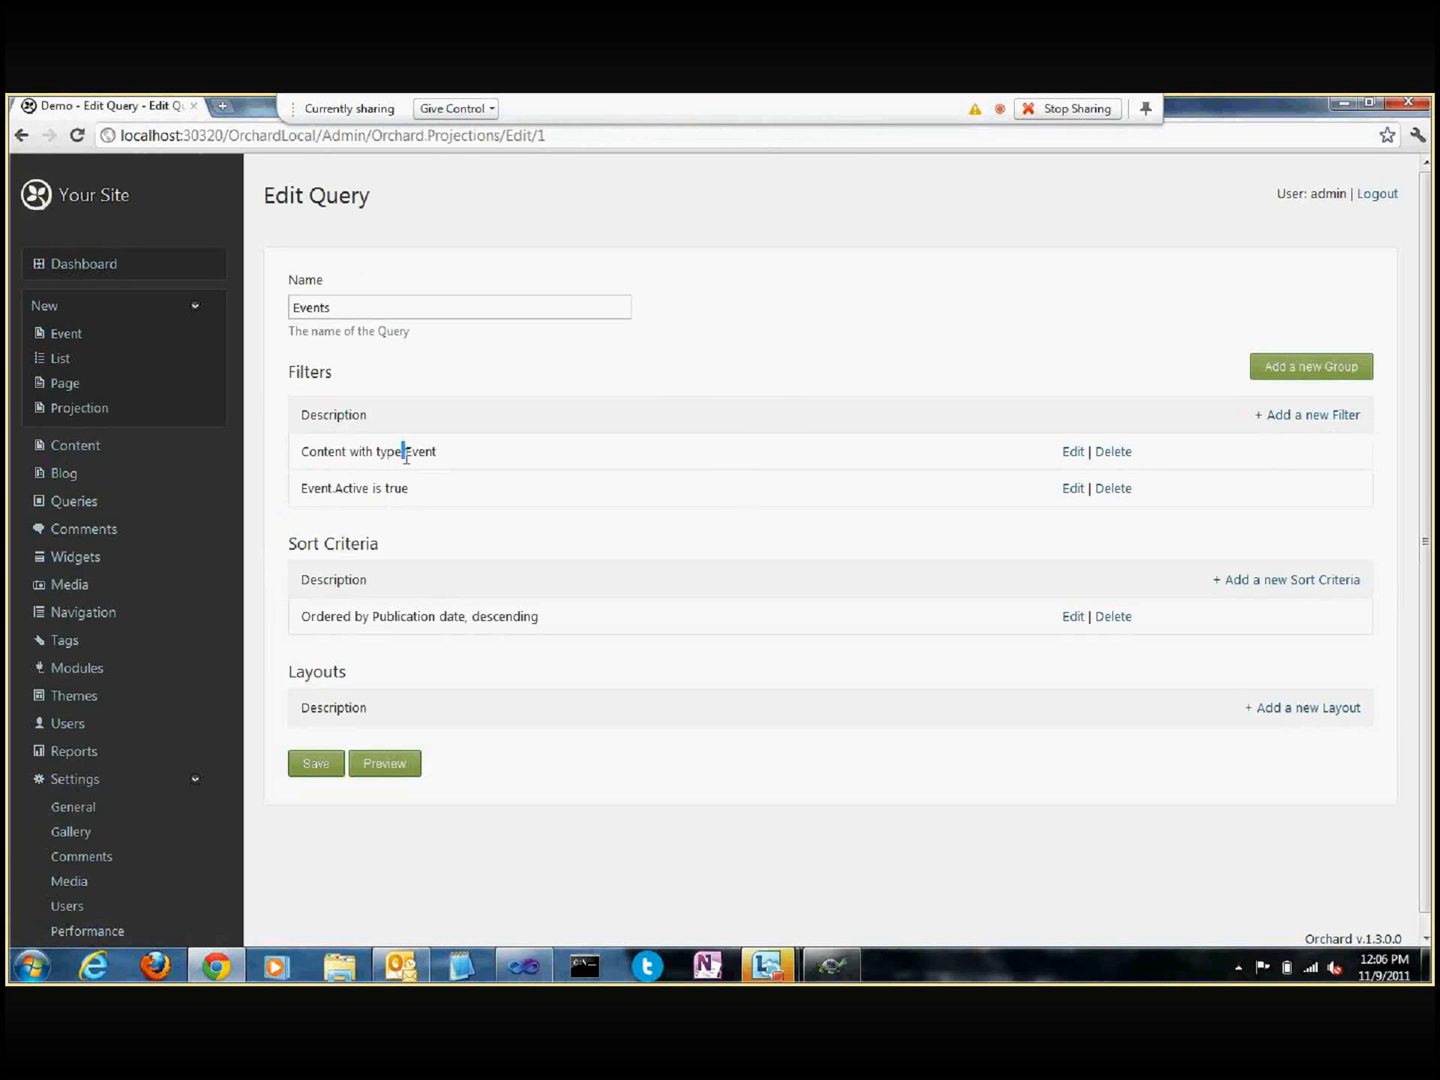
# Step: Review the Events query's filters and sort order, and preview its results
pyautogui.doubleClick(414, 453)
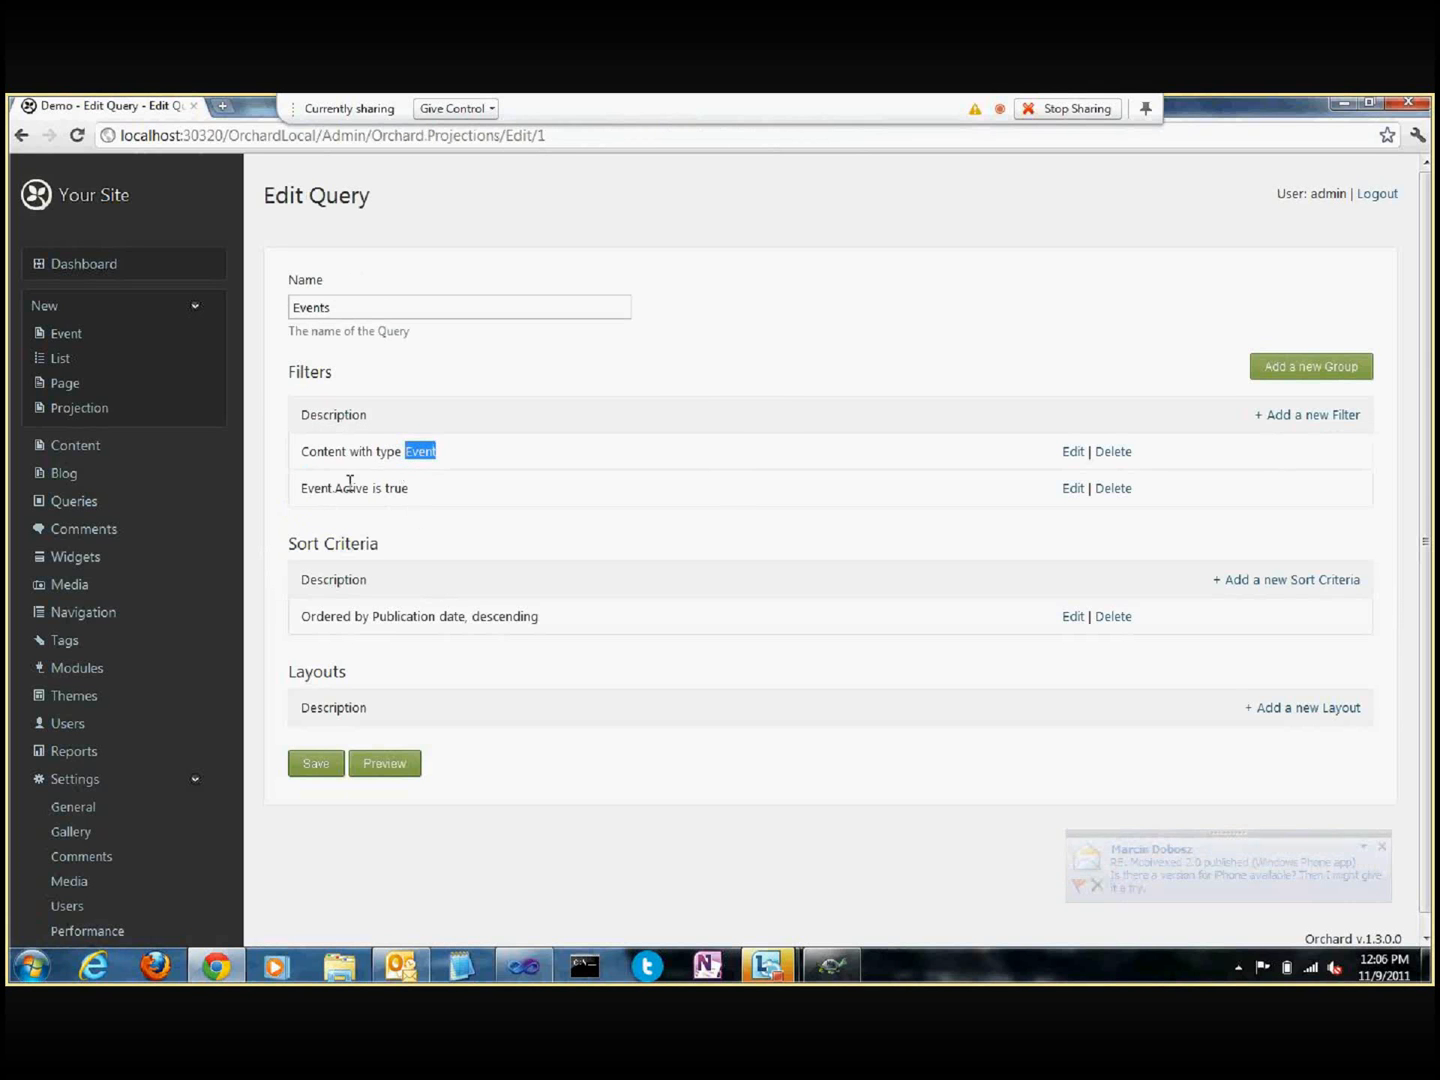
pyautogui.click(503, 509)
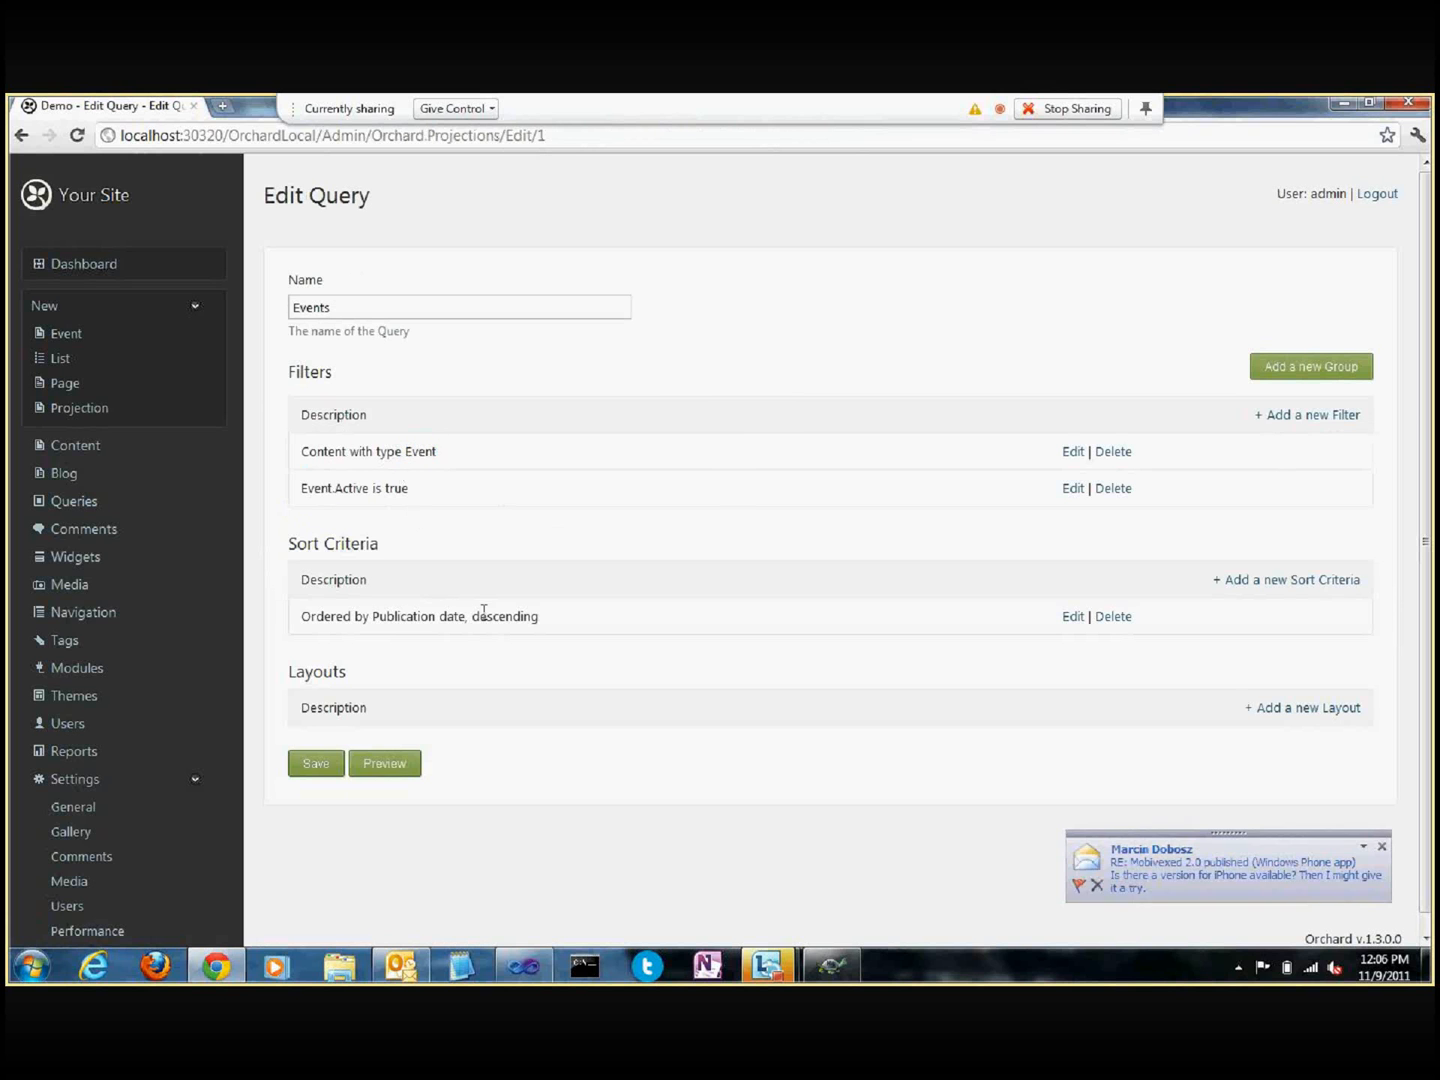
pyautogui.doubleClick(416, 615)
pyautogui.click(401, 765)
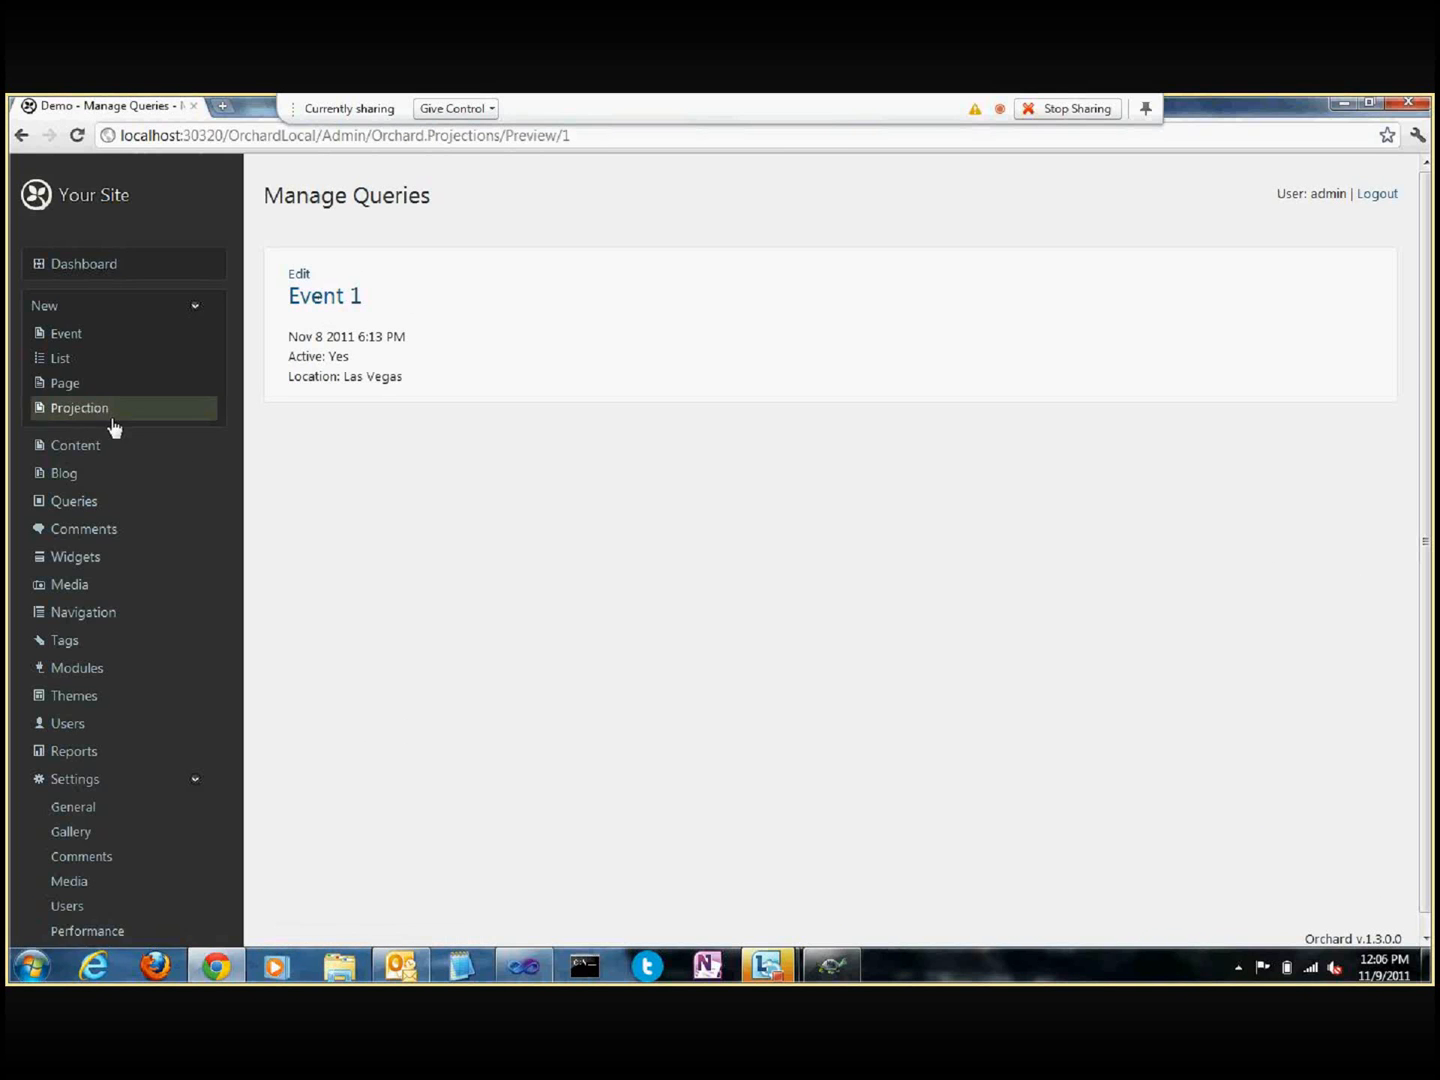
# Step: Edit the "Blah" event from the content list, set Active to Yes, and save it
pyautogui.click(73, 446)
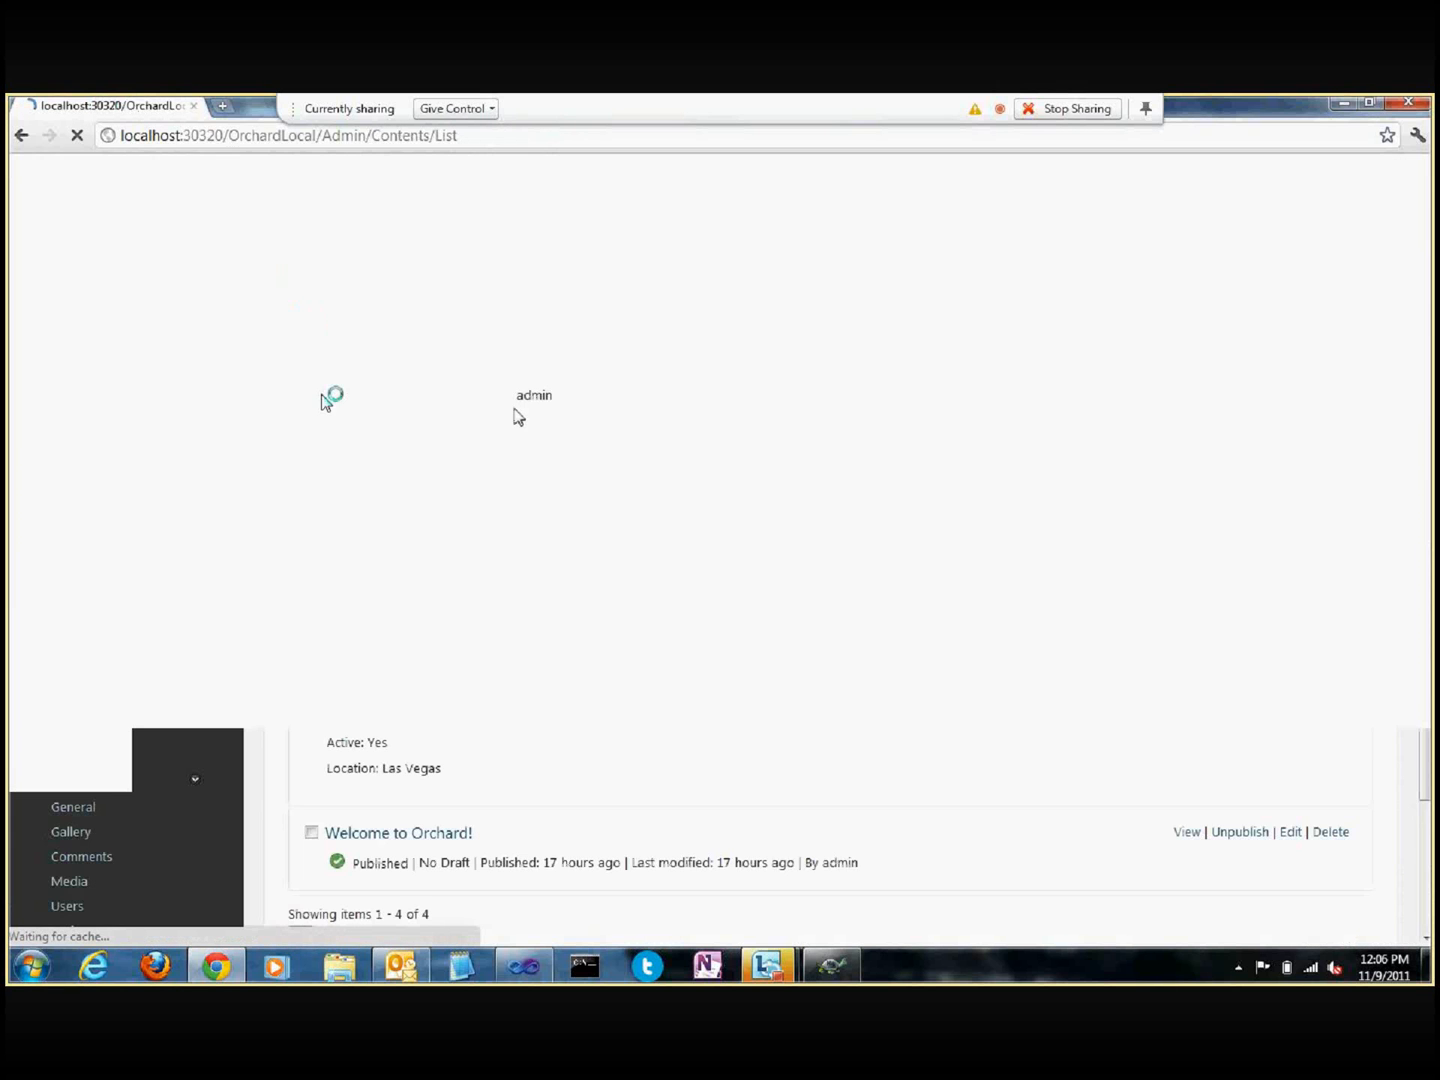
pyautogui.click(1292, 365)
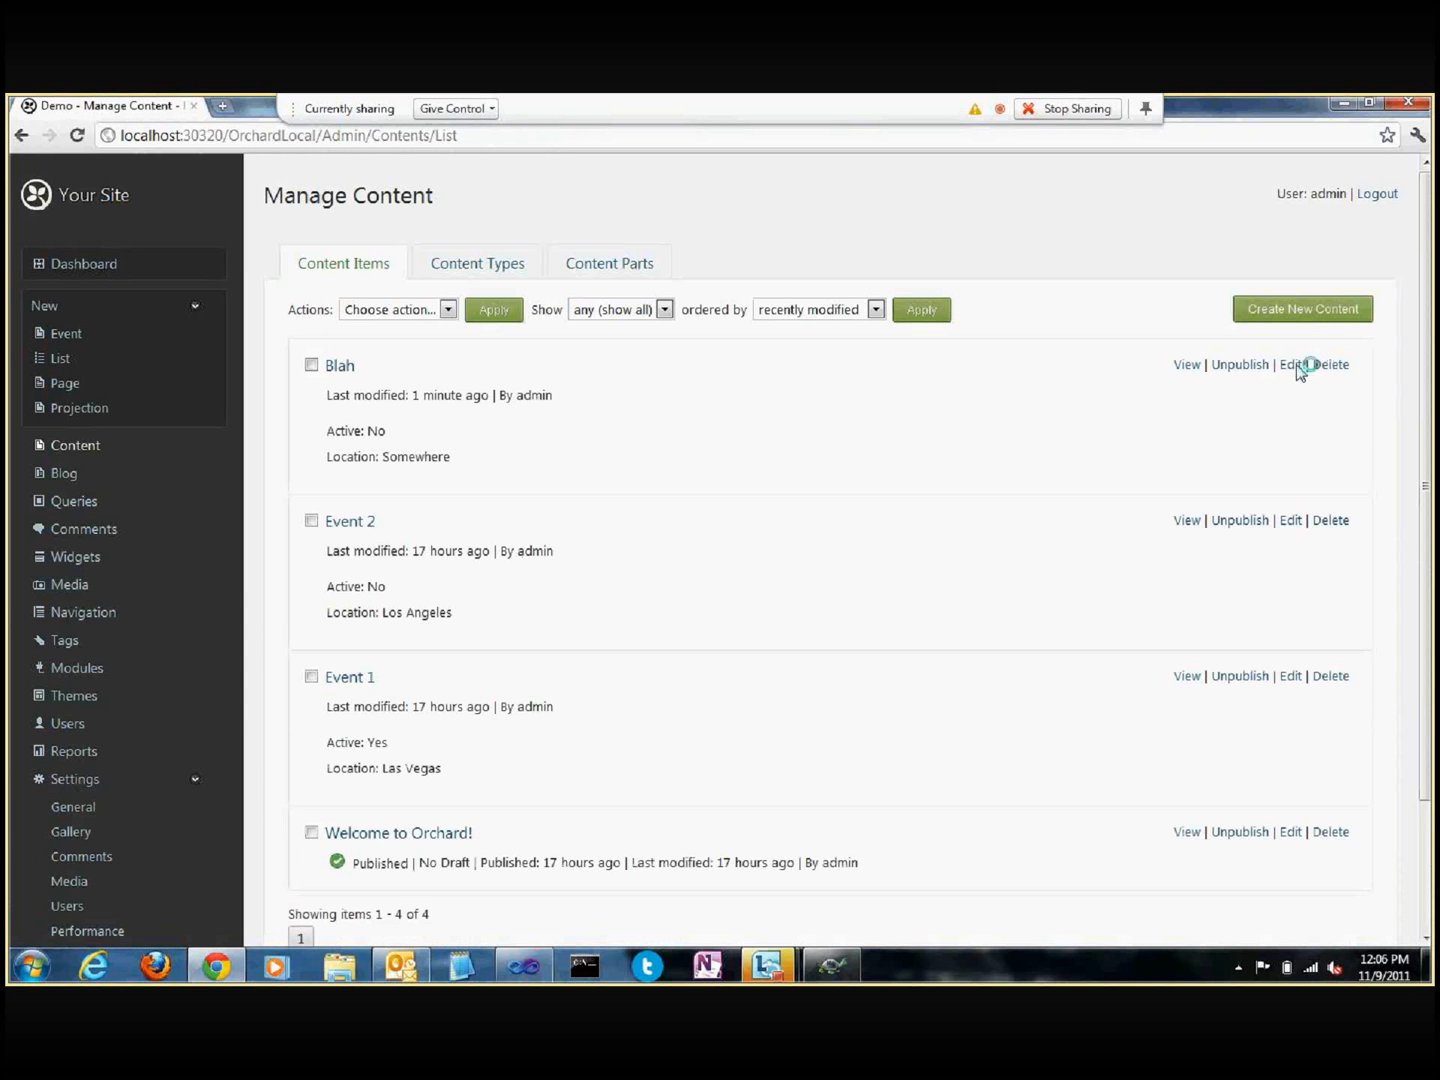
pyautogui.click(321, 372)
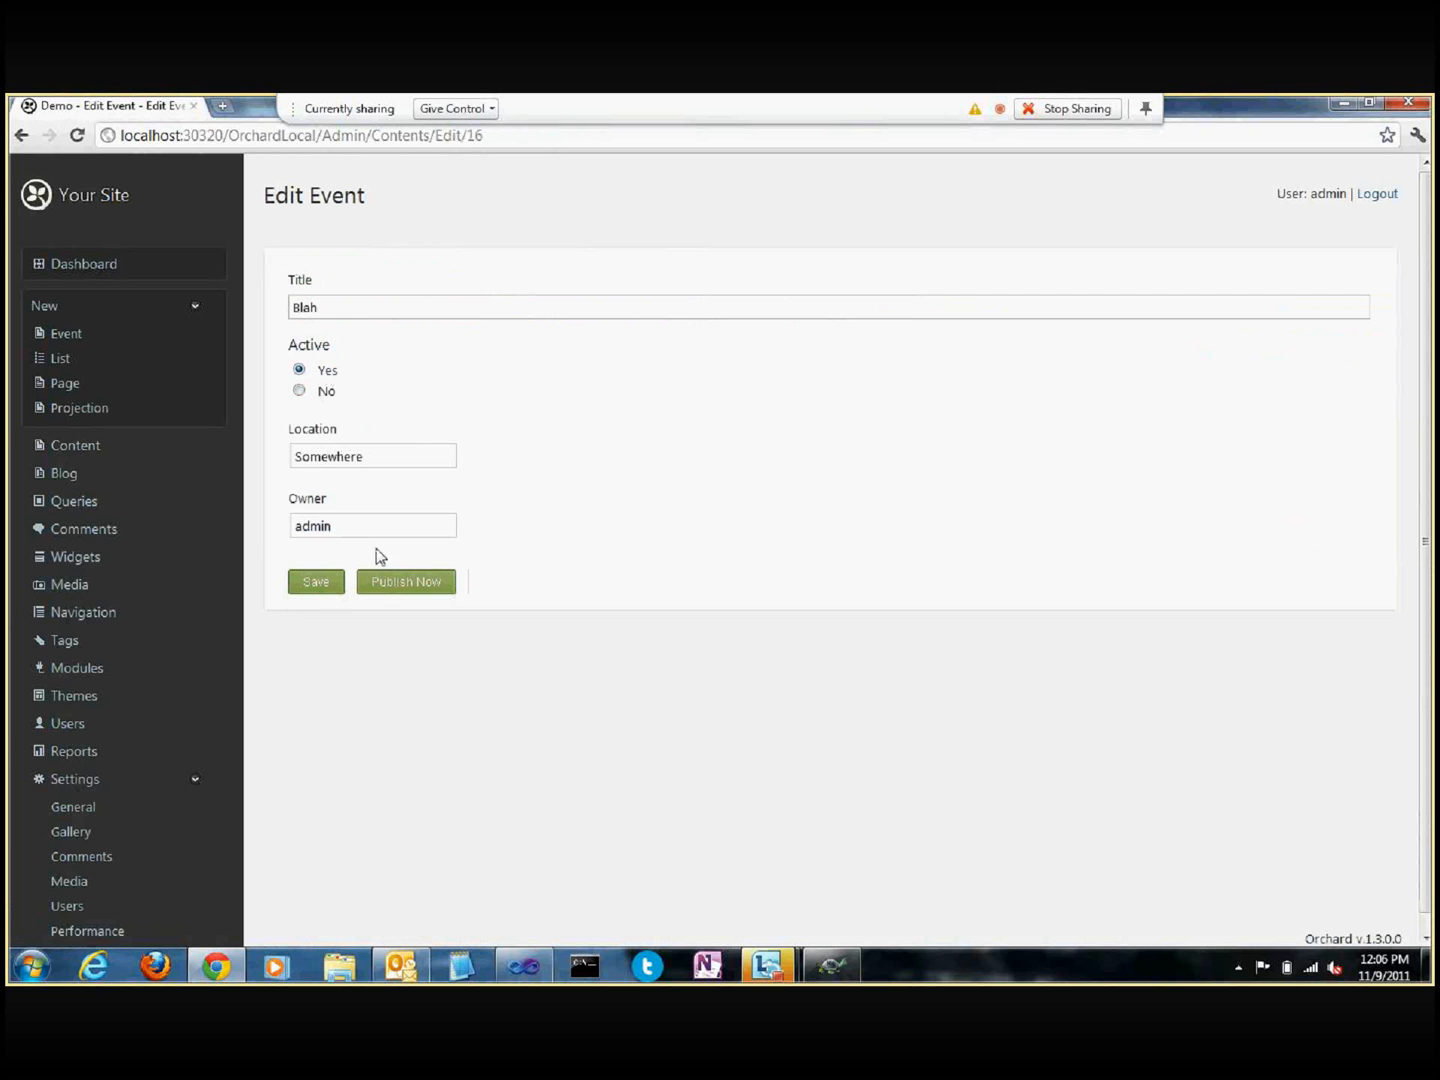
pyautogui.click(330, 580)
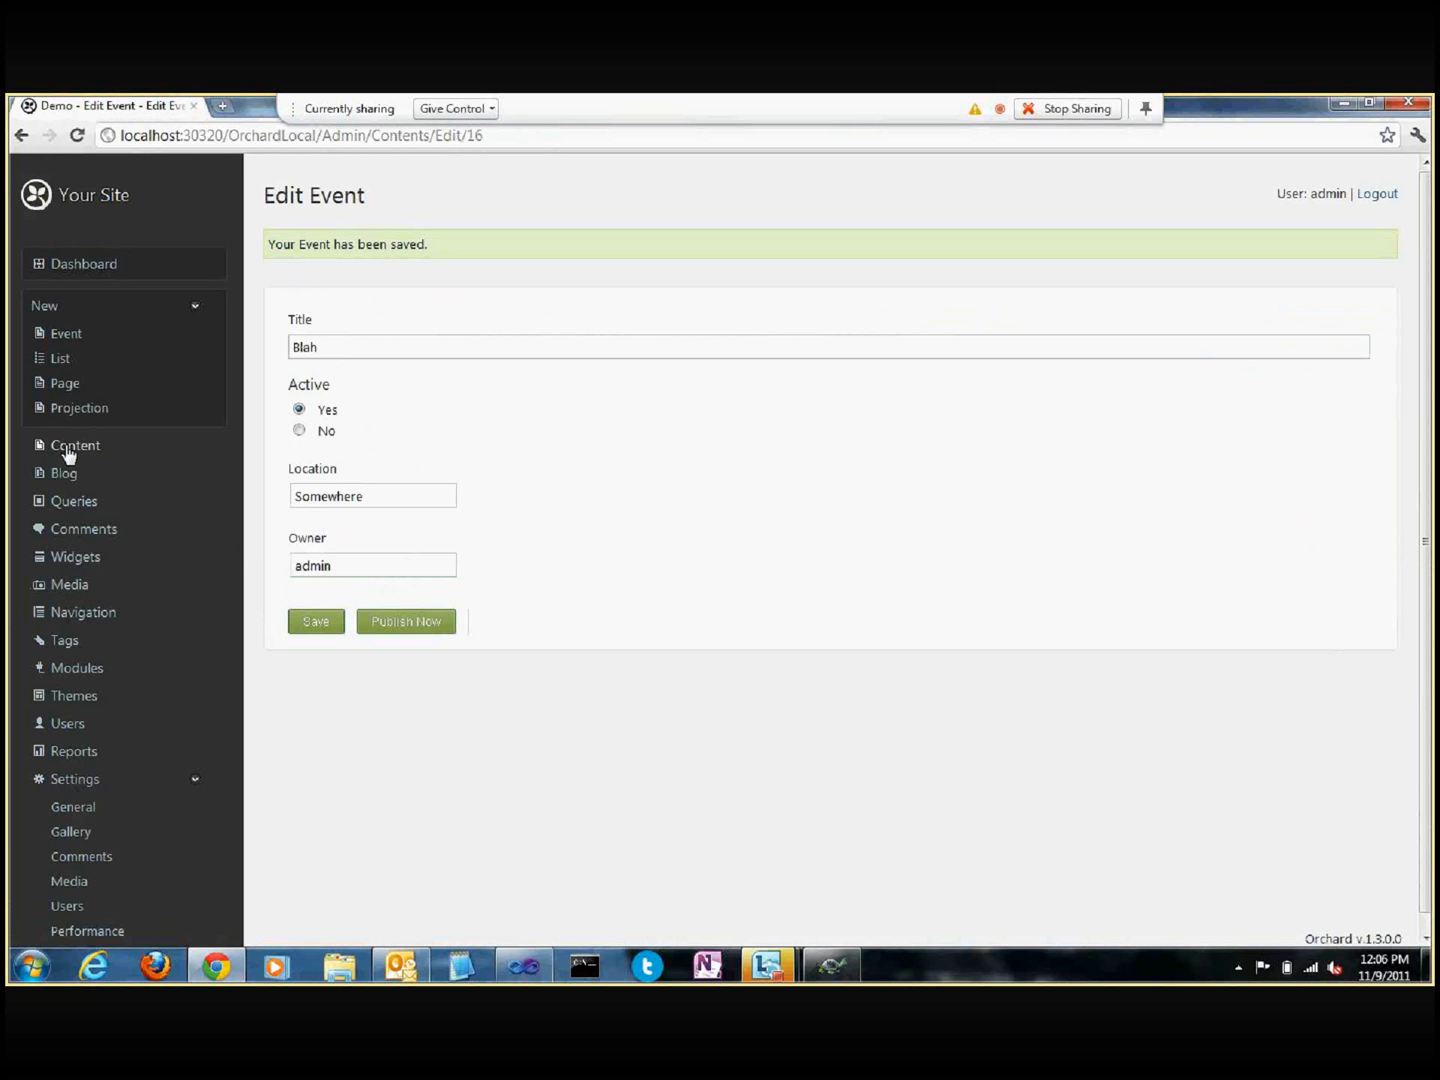
# Step: Preview the Events query and compare the publication dates of the listed events
pyautogui.click(74, 501)
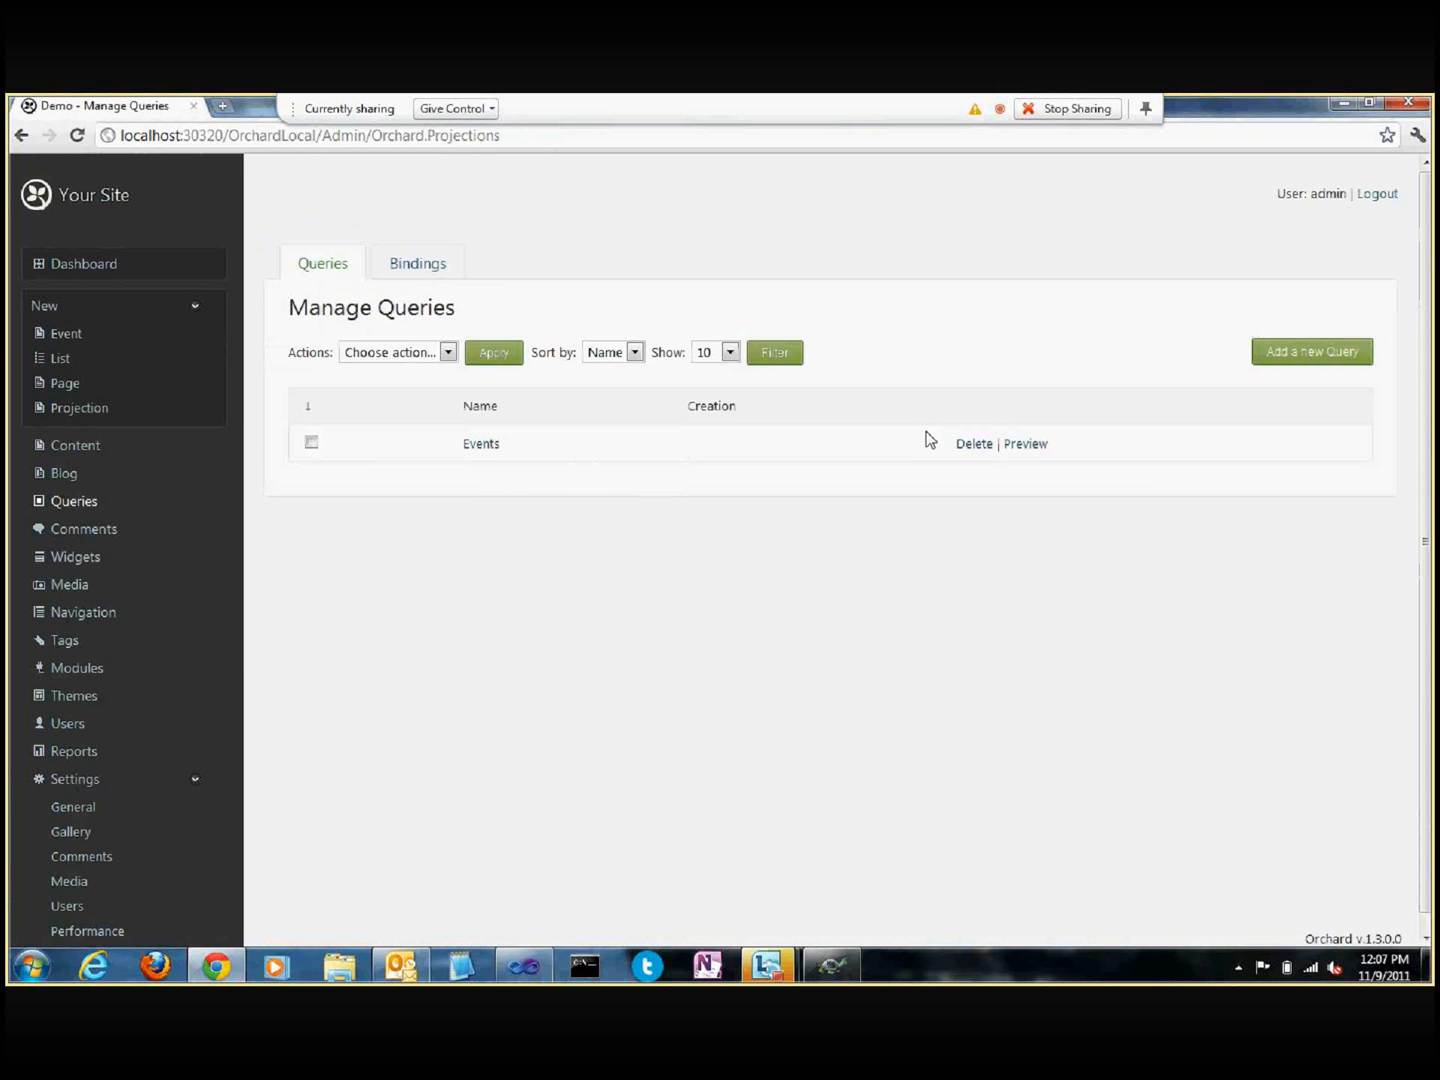
pyautogui.click(1037, 443)
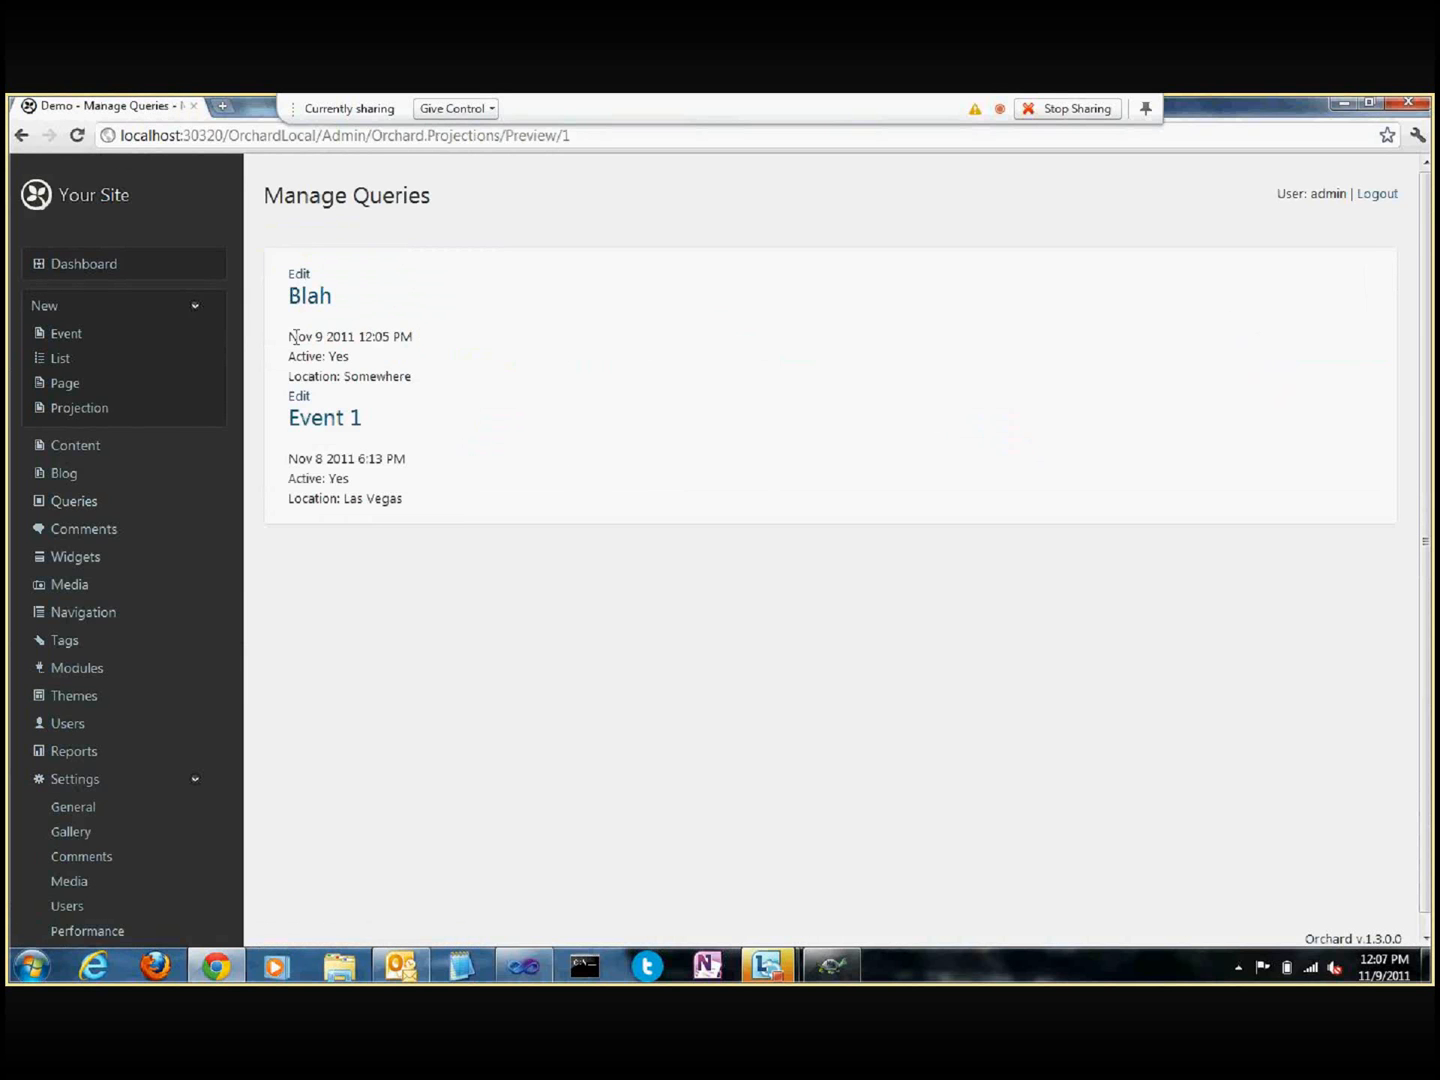
pyautogui.moveTo(372, 338); pyautogui.dragTo(362, 326)
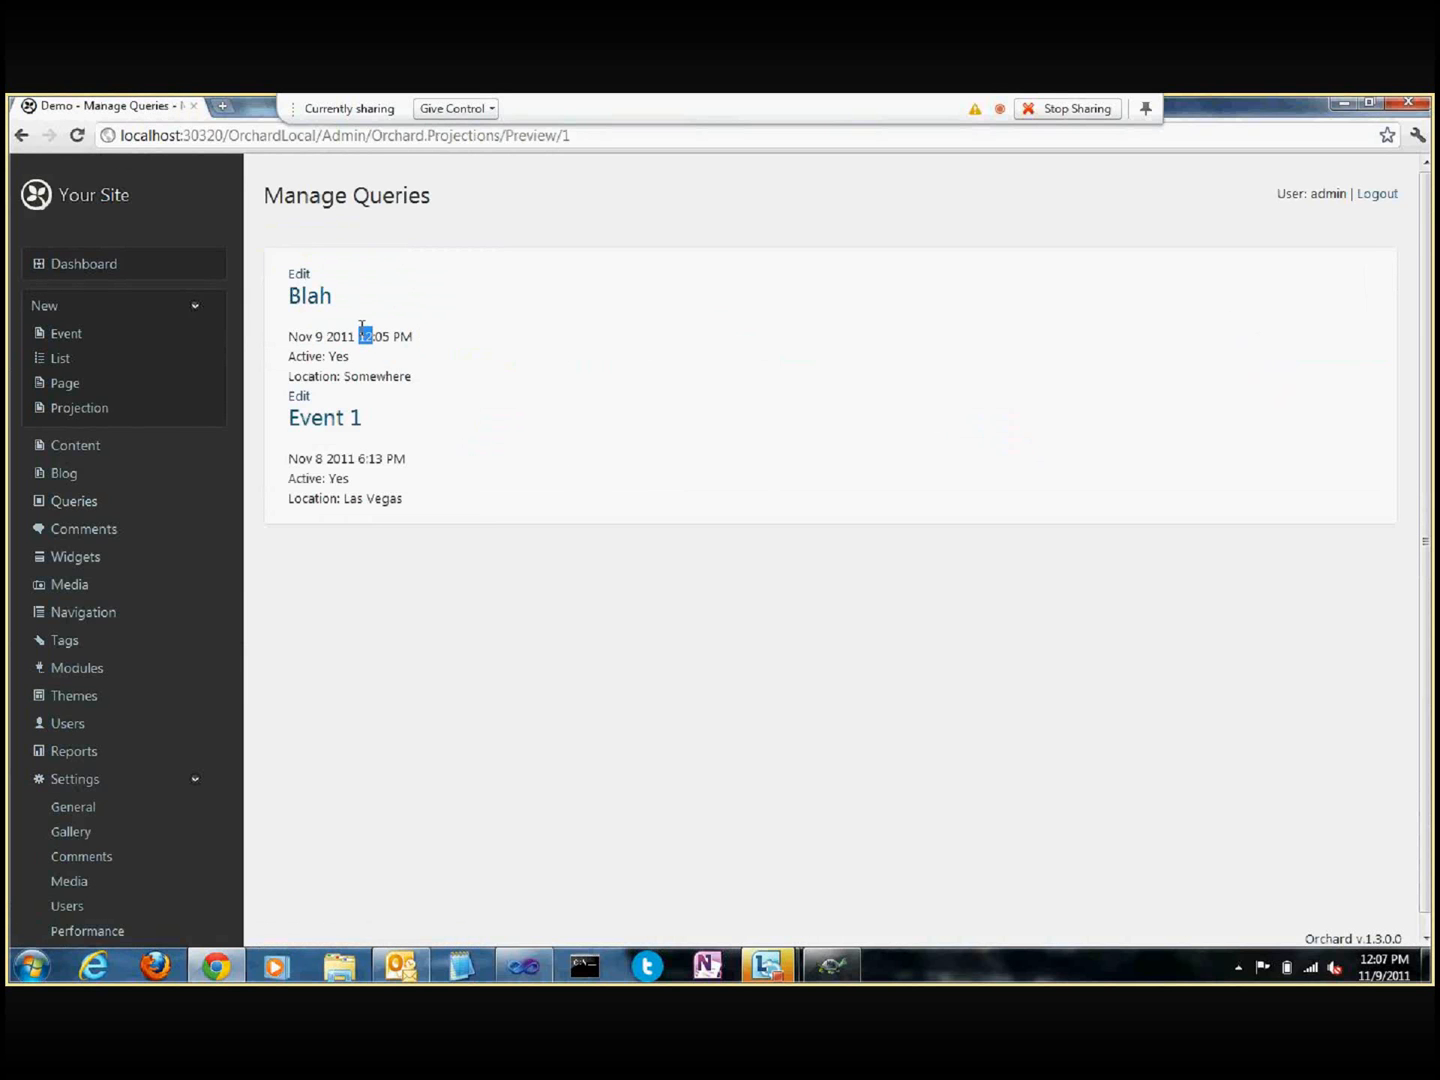
pyautogui.click(364, 454)
# Step: Open the Events query and review its content type and Event.Active filters
pyautogui.click(72, 501)
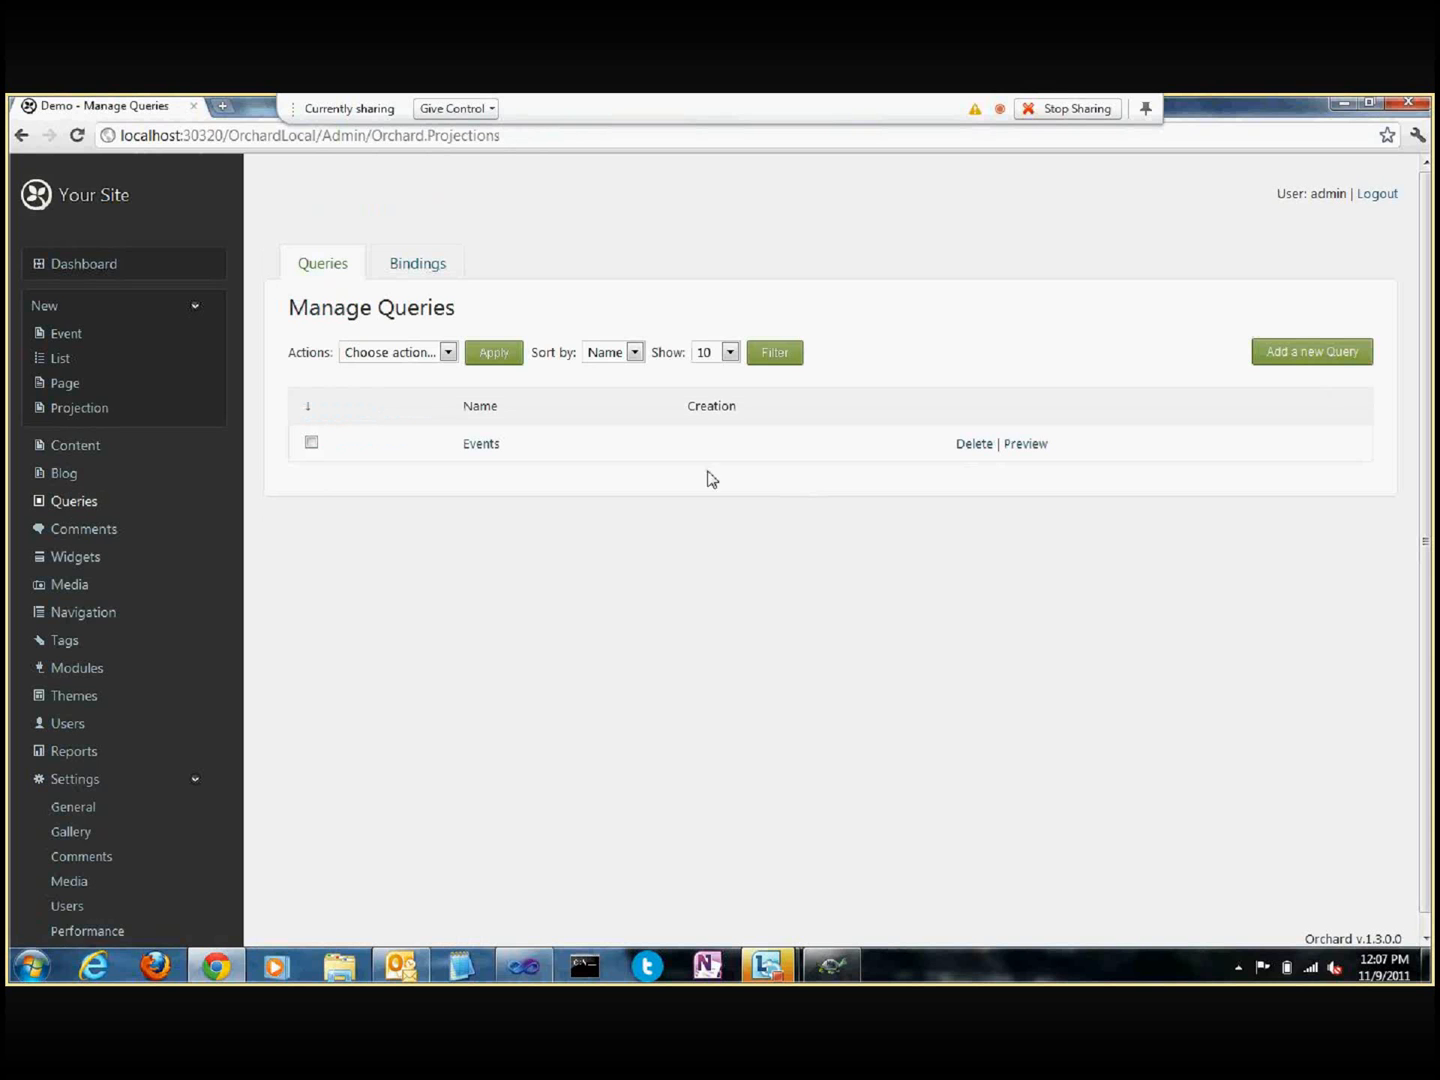
pyautogui.click(478, 445)
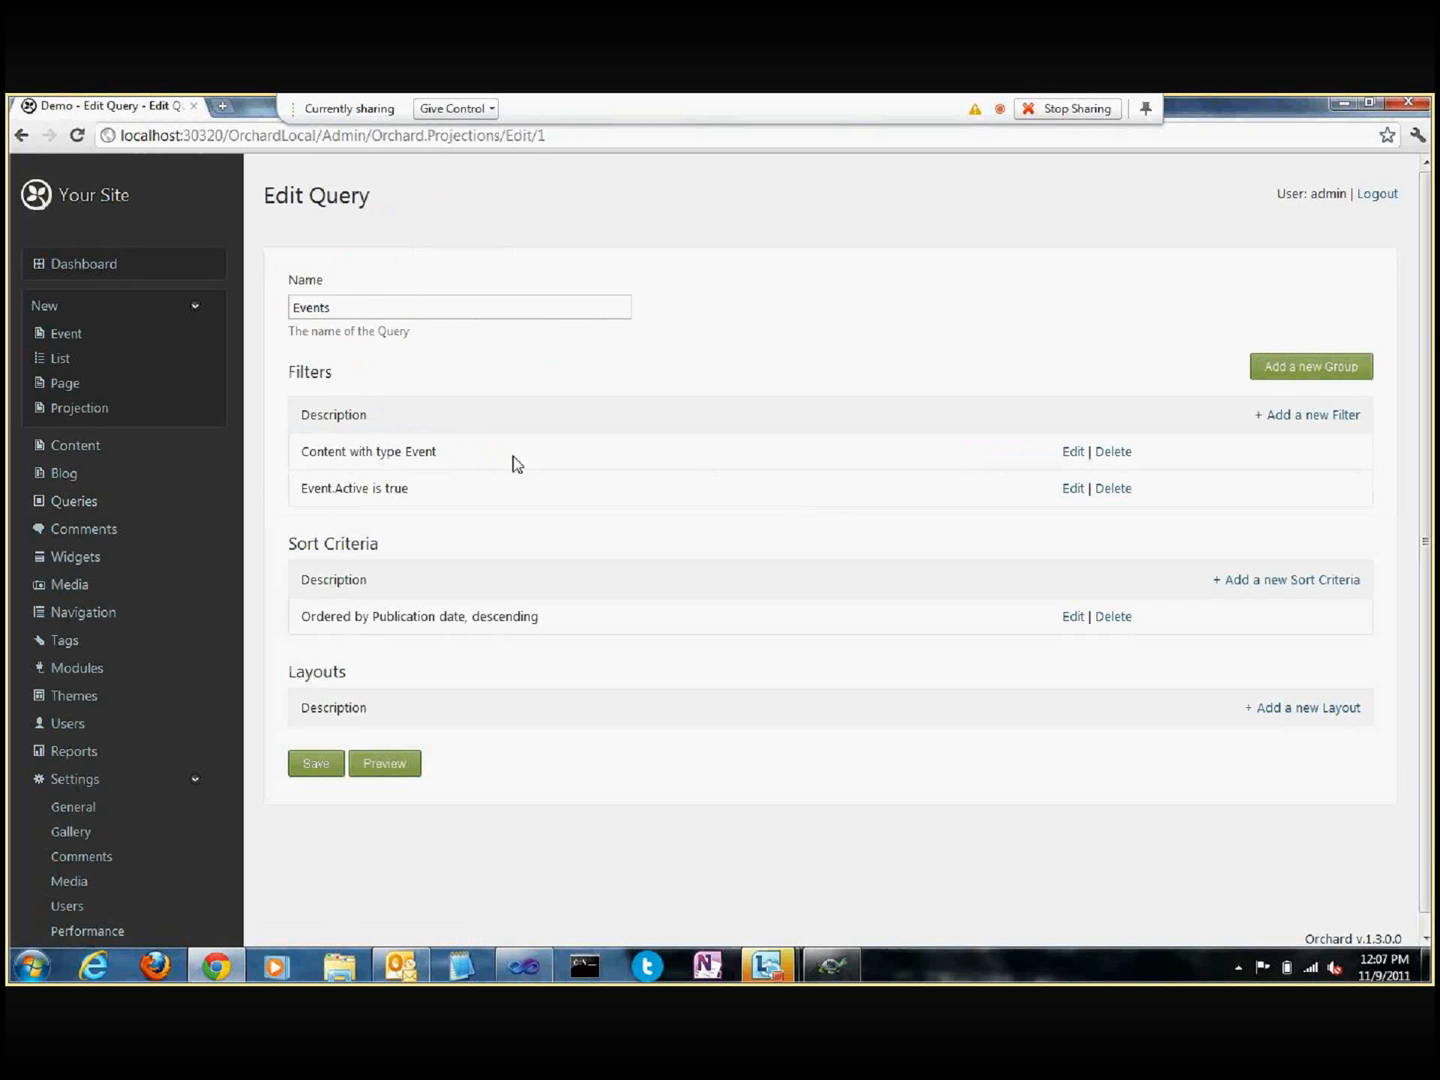
pyautogui.moveTo(302, 451); pyautogui.dragTo(430, 496)
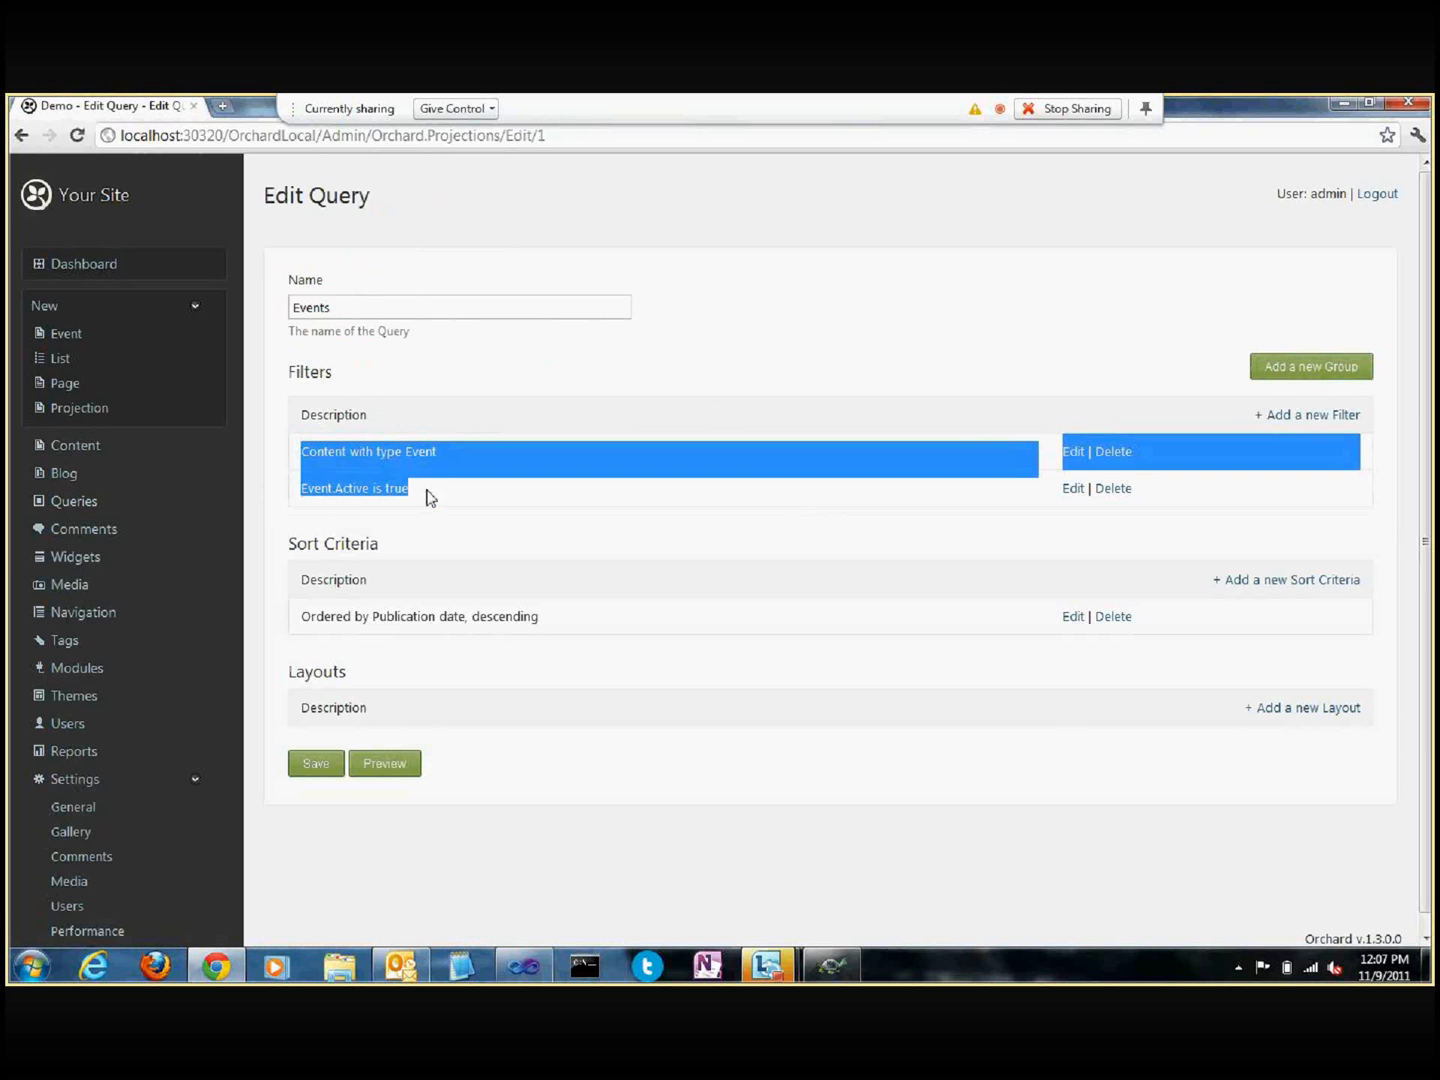
pyautogui.click(341, 455)
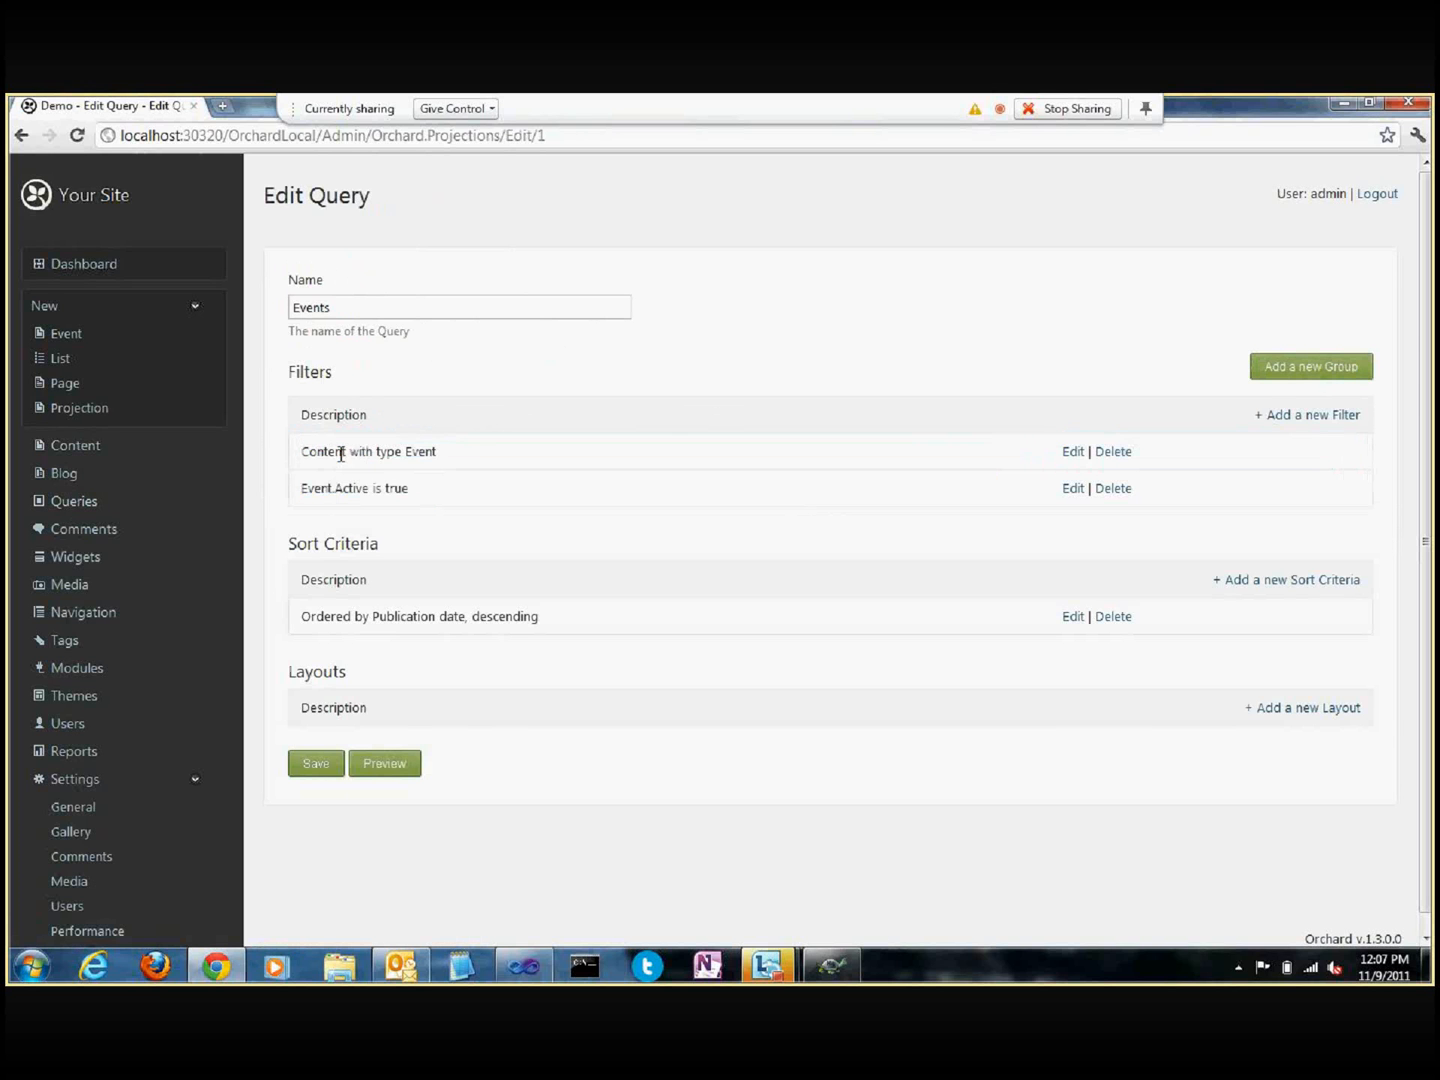
pyautogui.doubleClick(404, 455)
pyautogui.doubleClick(360, 490)
pyautogui.click(397, 488)
# Step: Add a new filter group to the Events query with a Body Part Text filter set to Contains "Orchard", and save it
pyautogui.click(1305, 365)
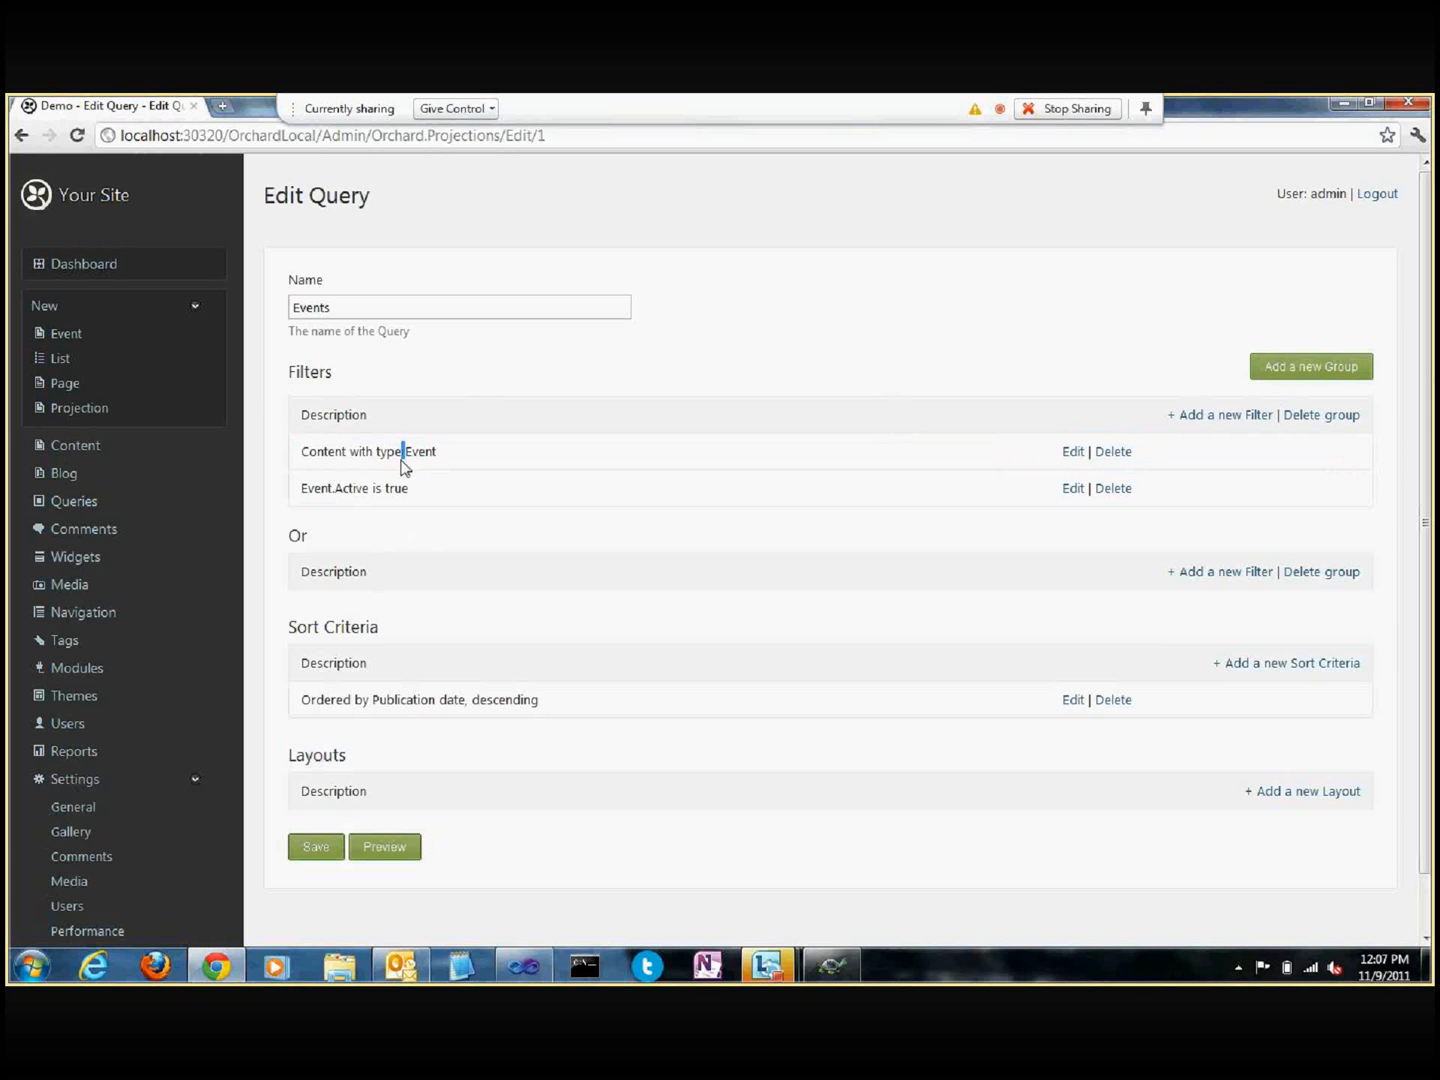
pyautogui.doubleClick(364, 490)
pyautogui.click(1186, 572)
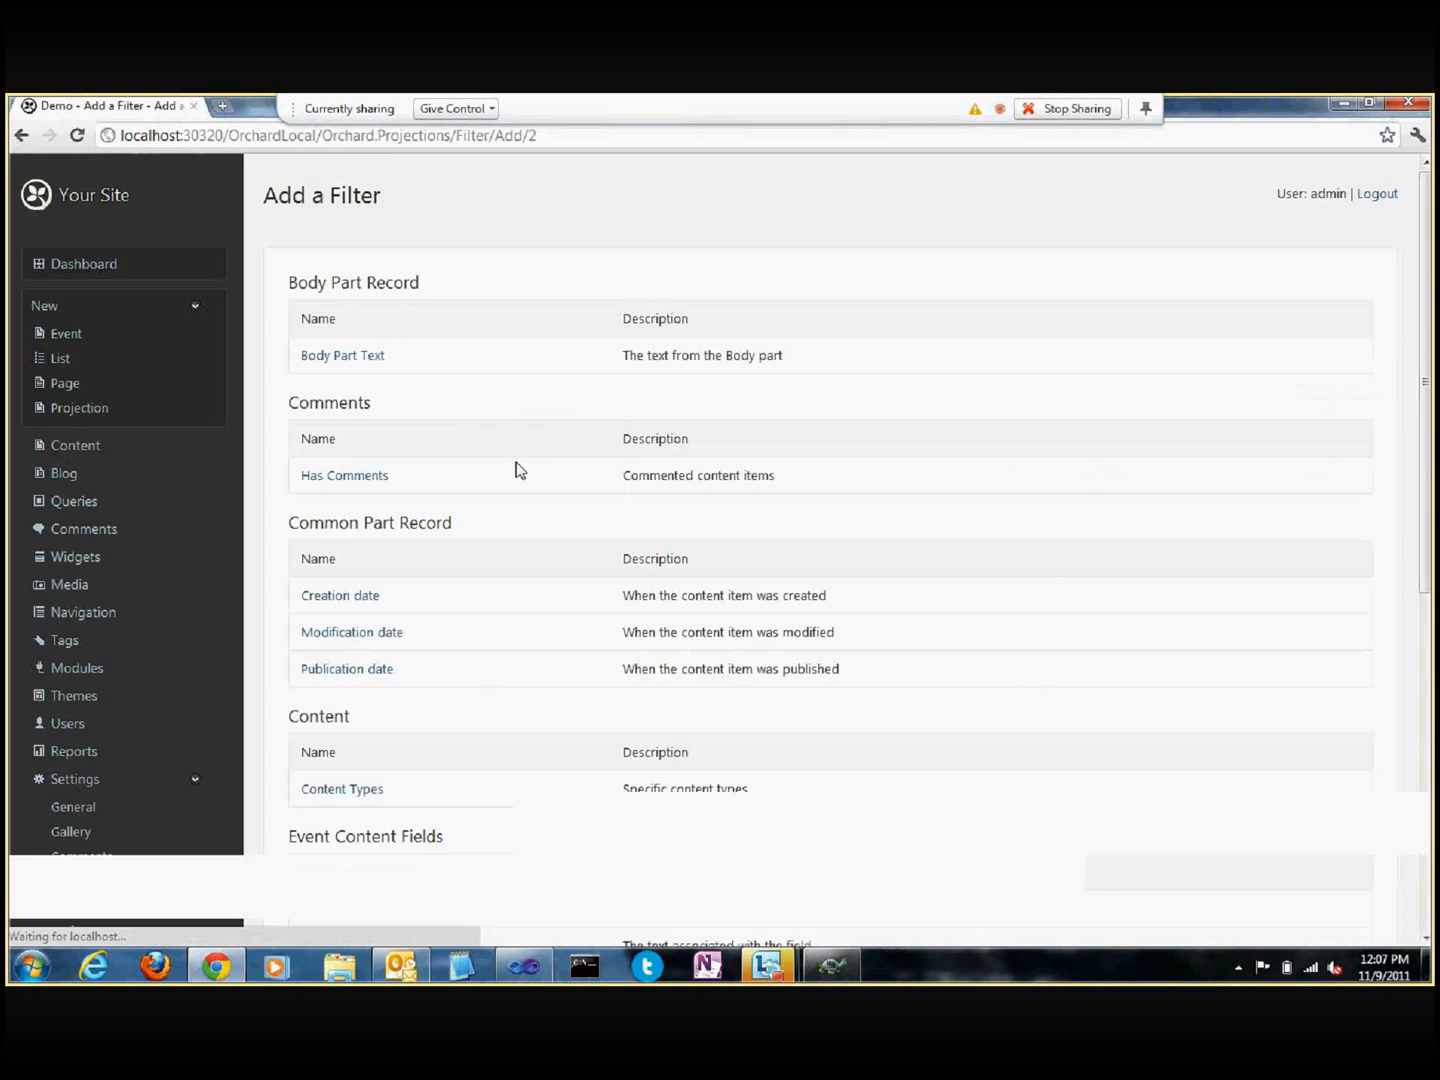
pyautogui.click(373, 365)
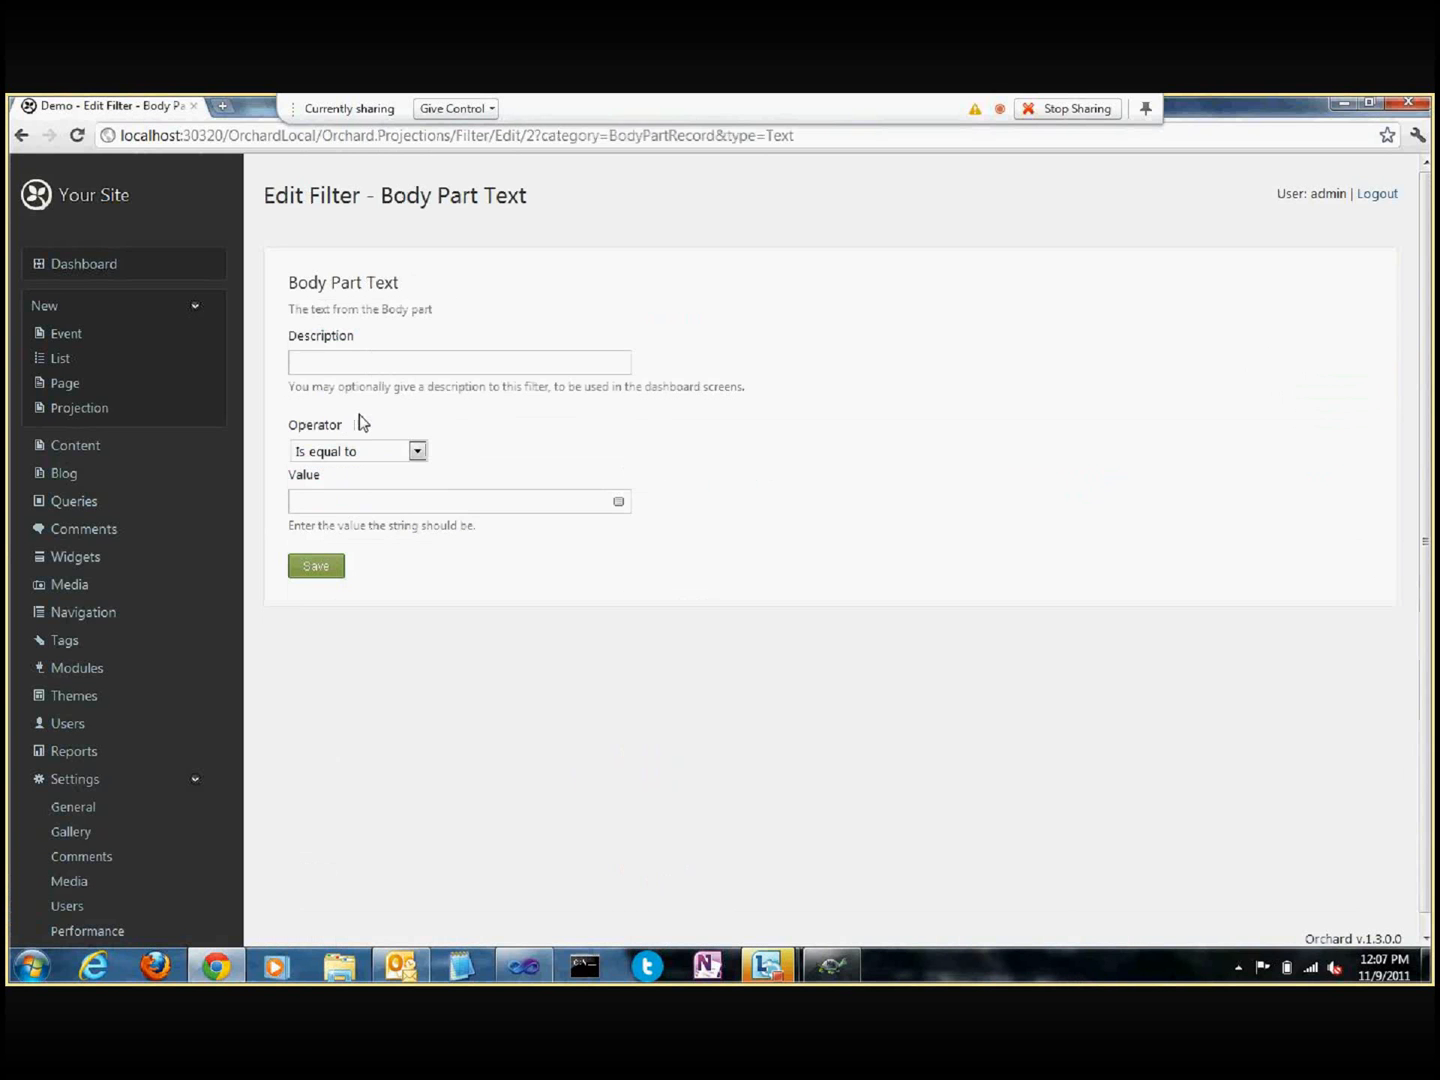
pyautogui.click(359, 495)
pyautogui.write('Orchard')
pyautogui.click(417, 451)
pyautogui.click(357, 504)
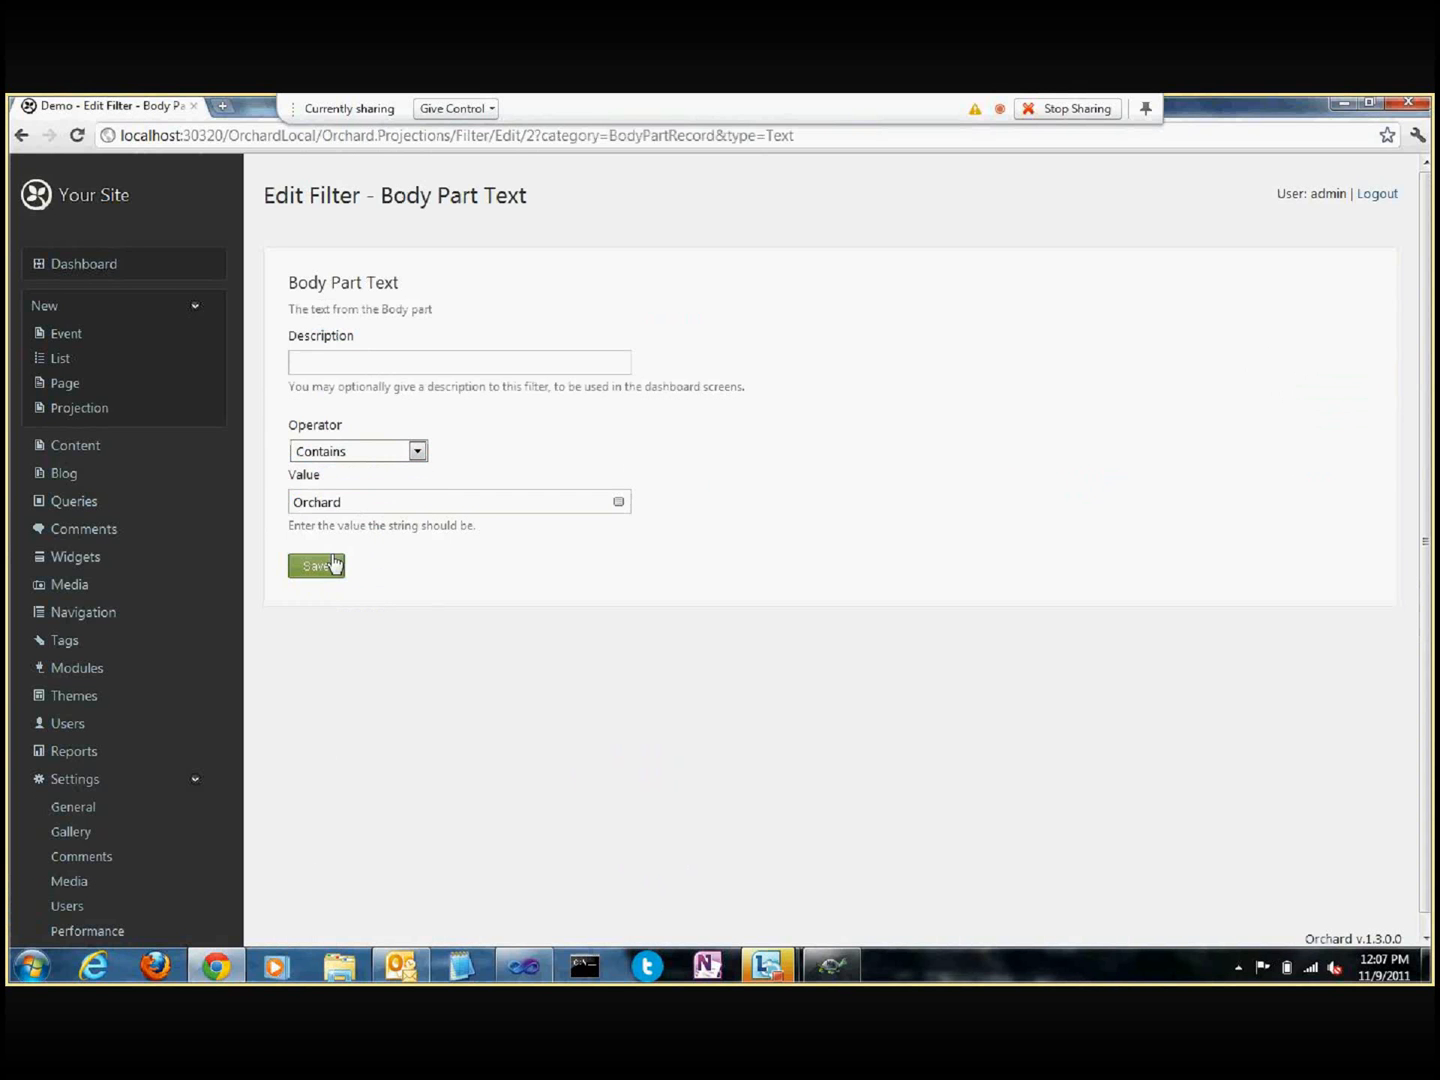
pyautogui.click(330, 567)
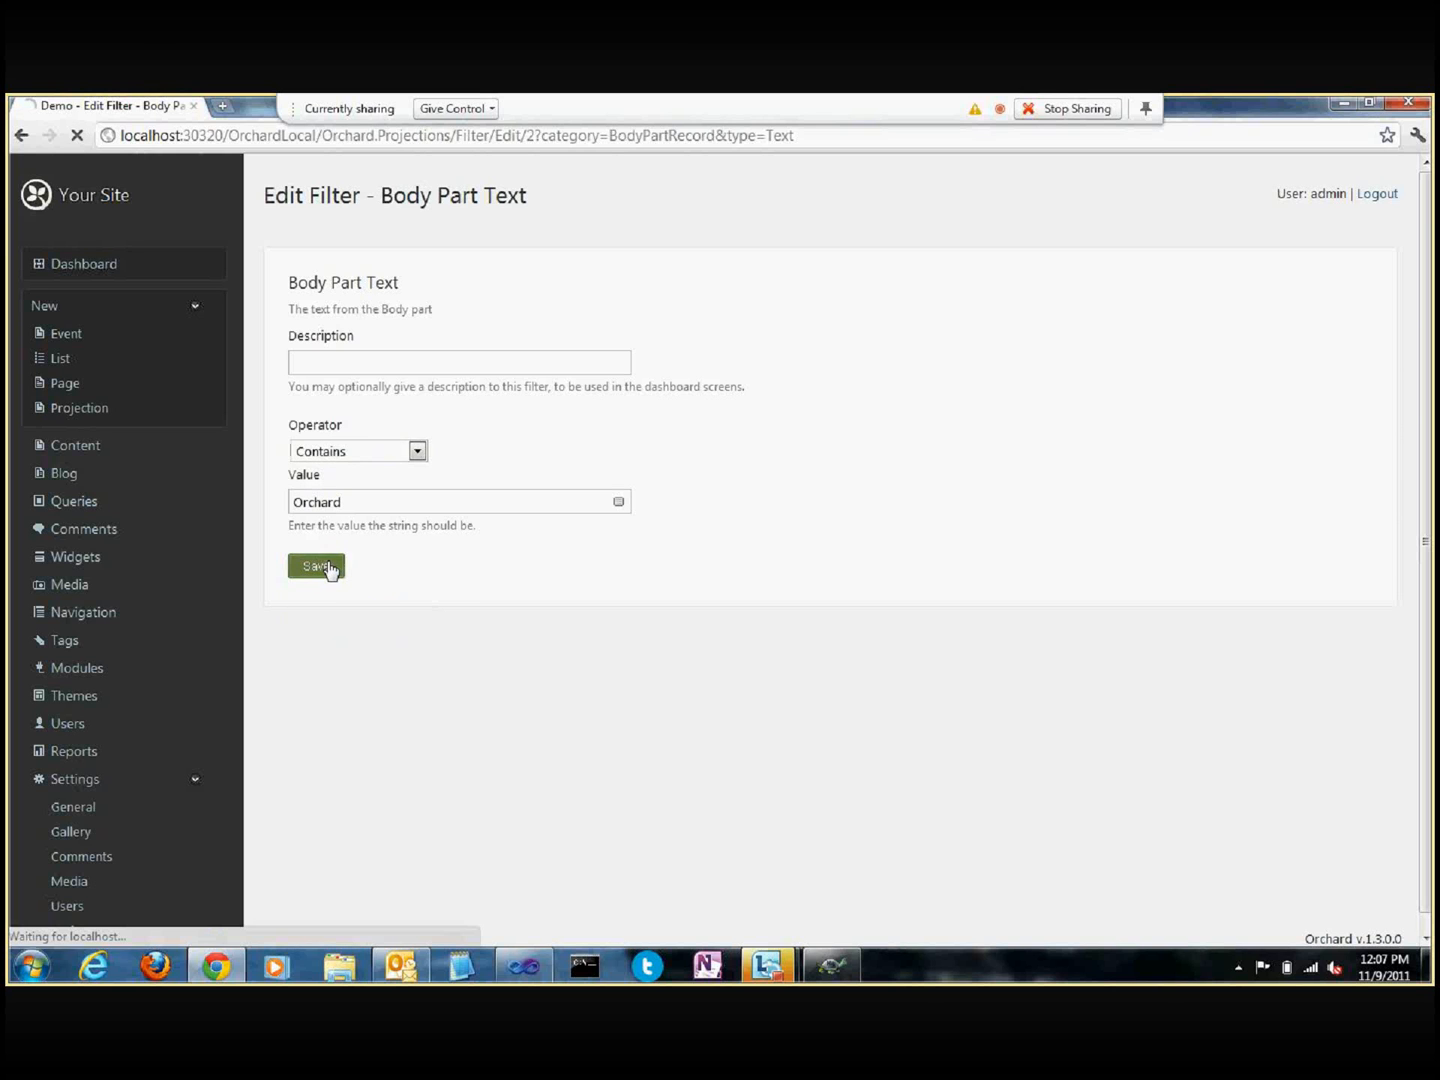
# Step: Preview the Events query and examine which items match each of the two filter groups
pyautogui.scroll(-1, 704, 601)
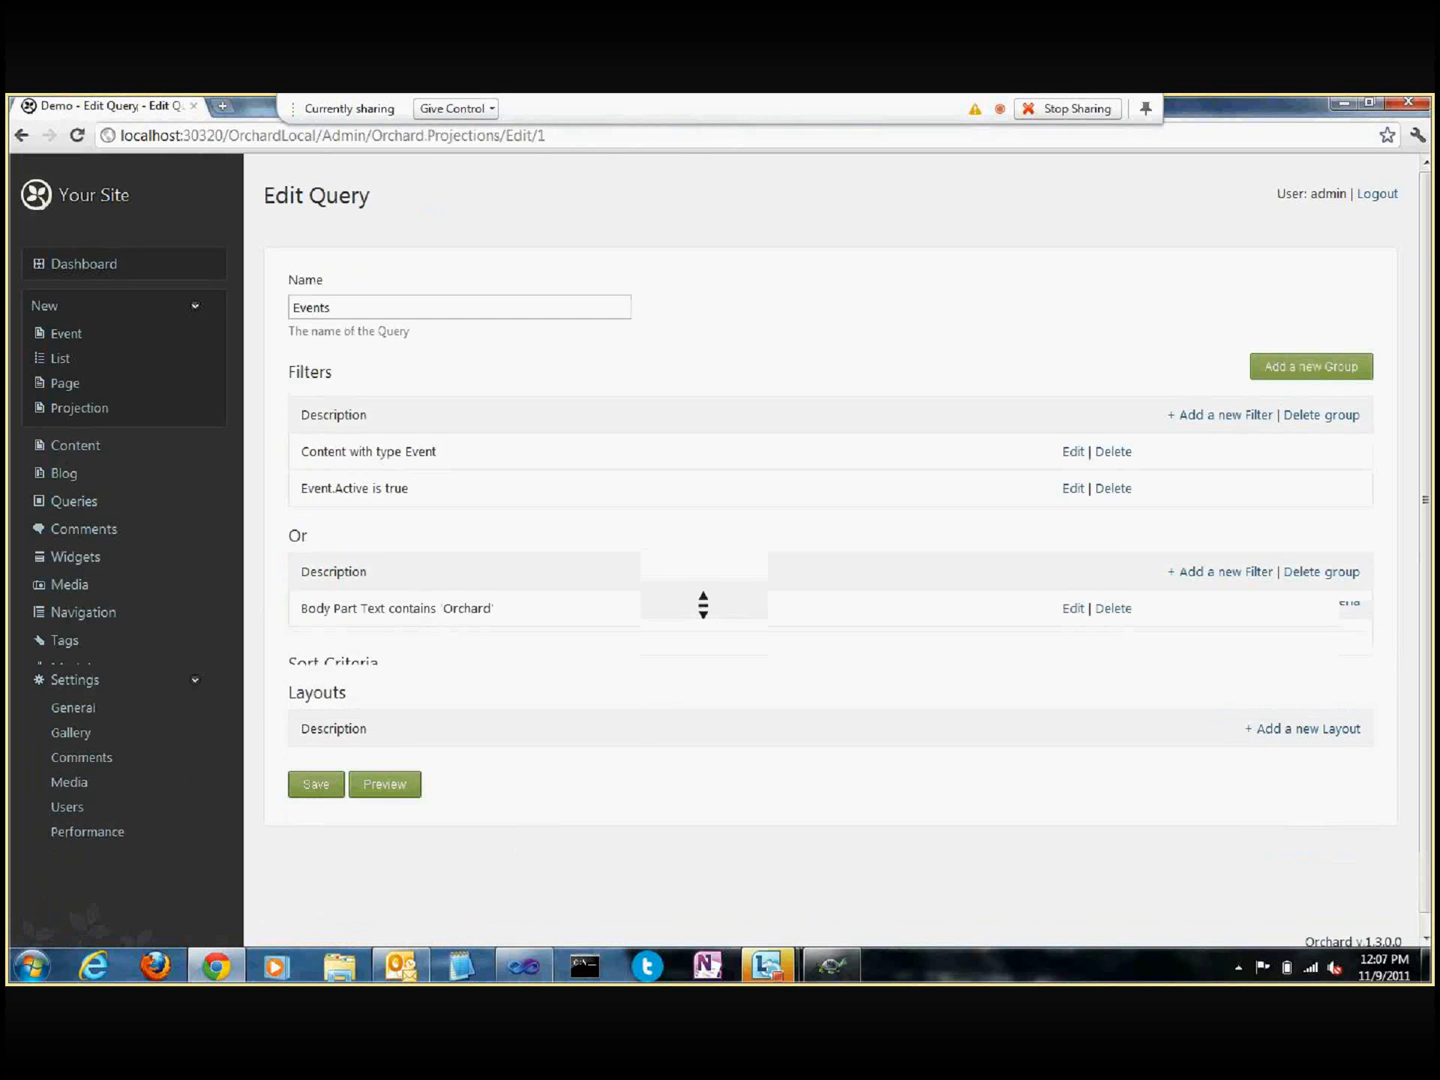
pyautogui.click(384, 783)
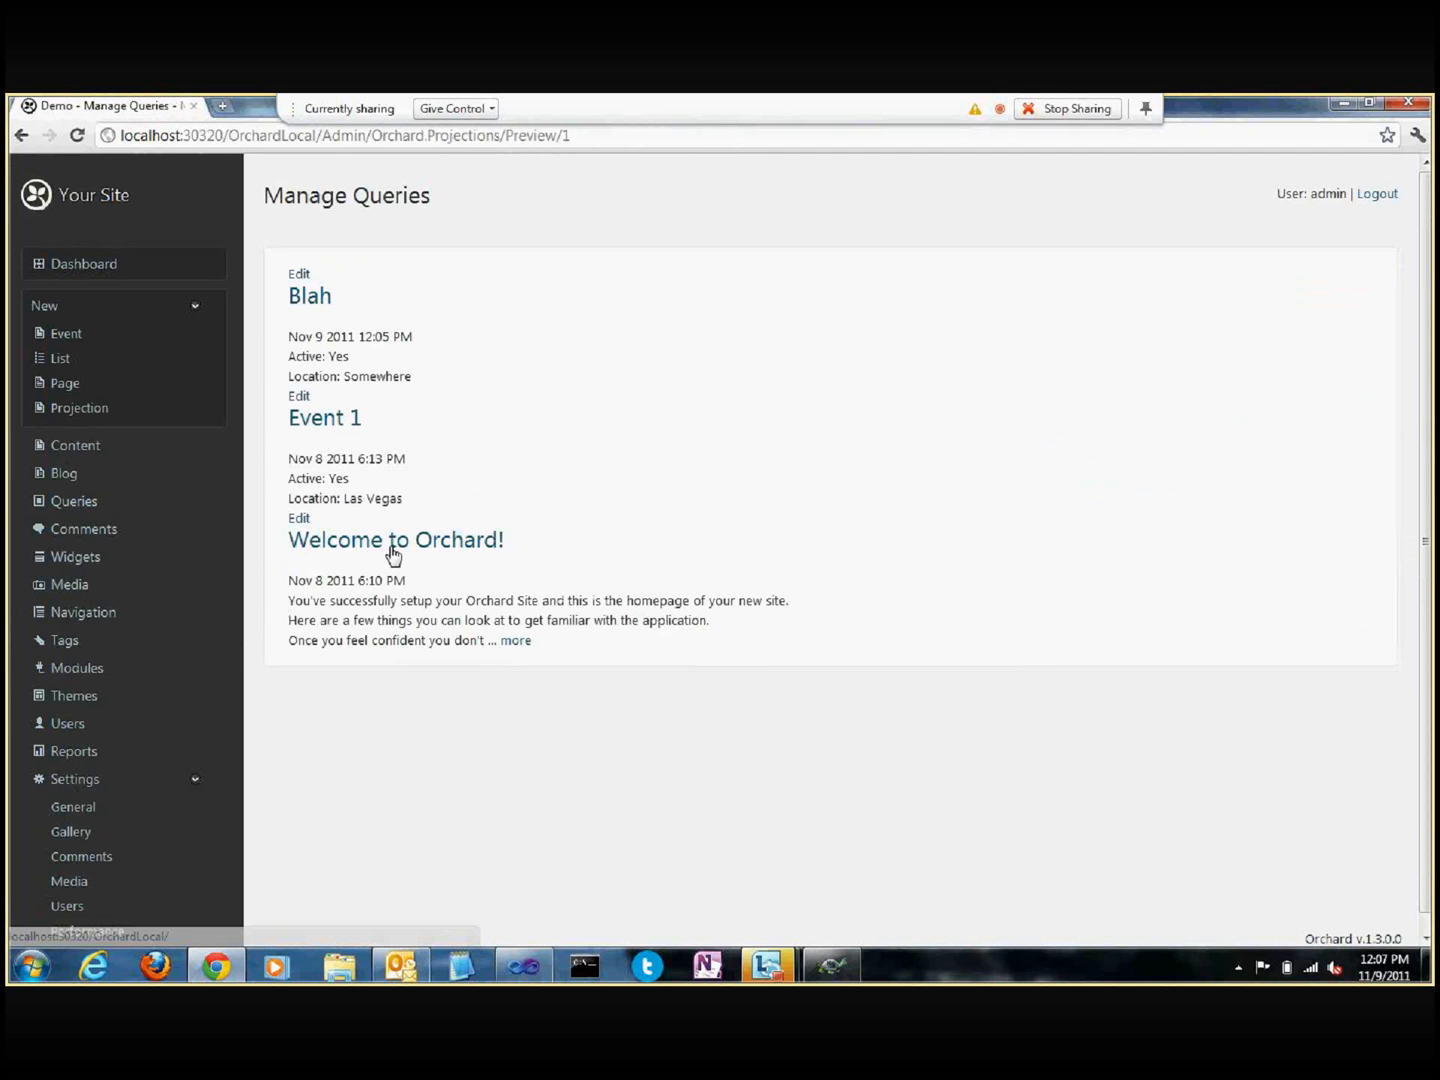
pyautogui.doubleClick(490, 600)
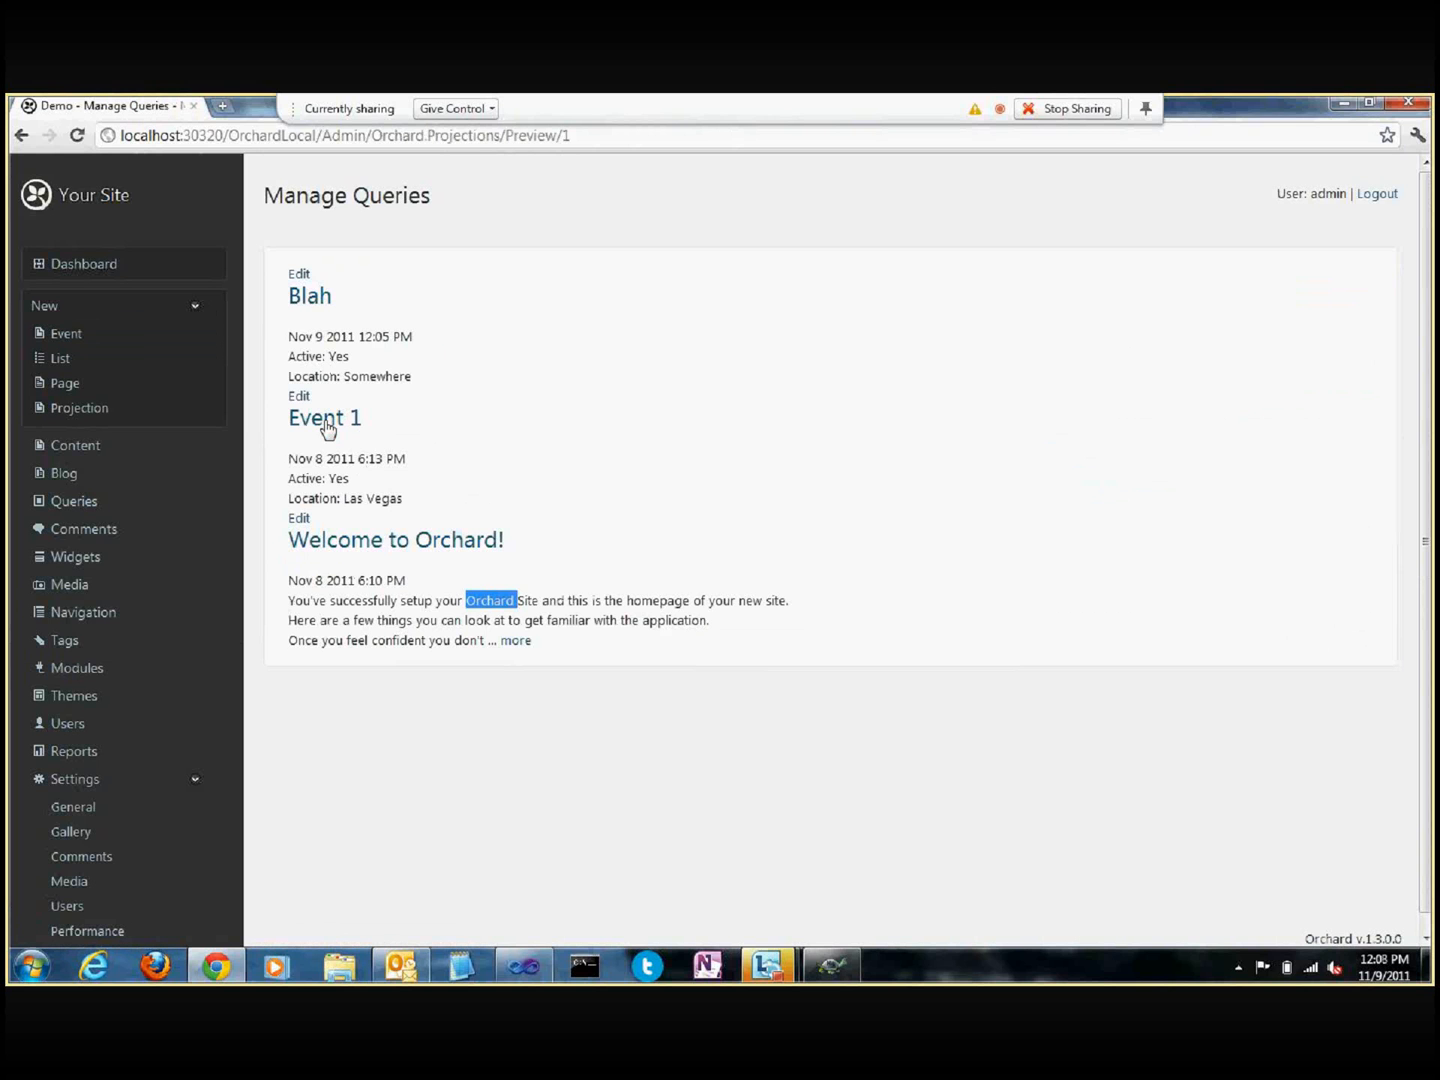
pyautogui.moveTo(287, 296); pyautogui.dragTo(410, 465)
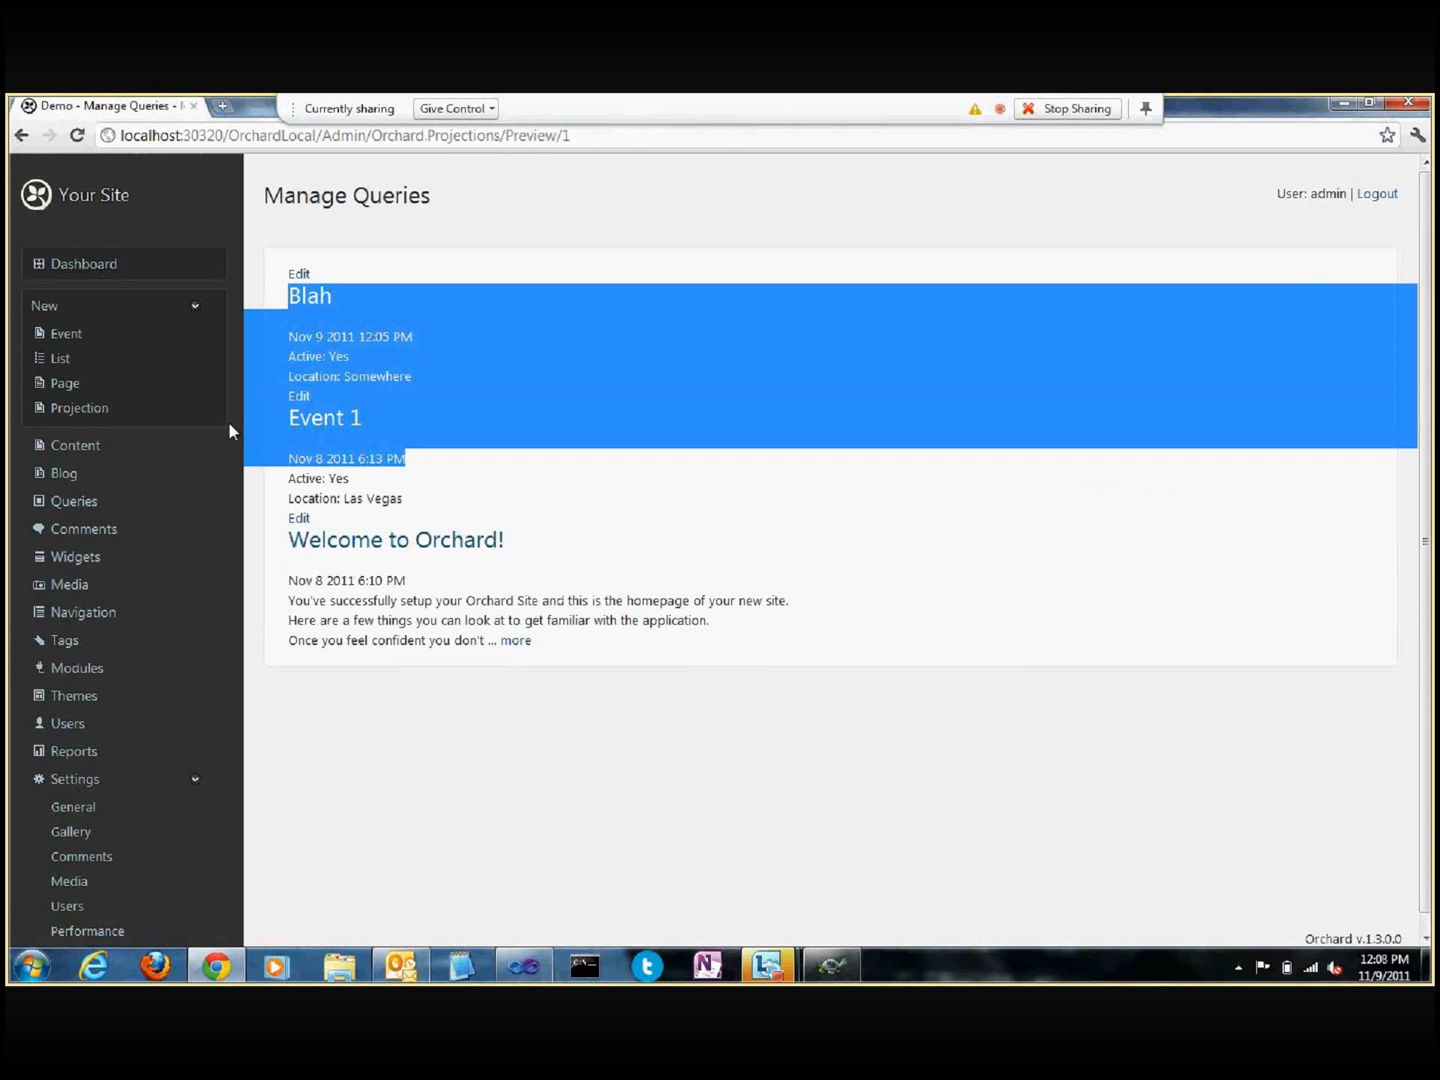
# Step: Reopen the Events query and look over its filter groups, sort criteria and layouts
pyautogui.click(68, 503)
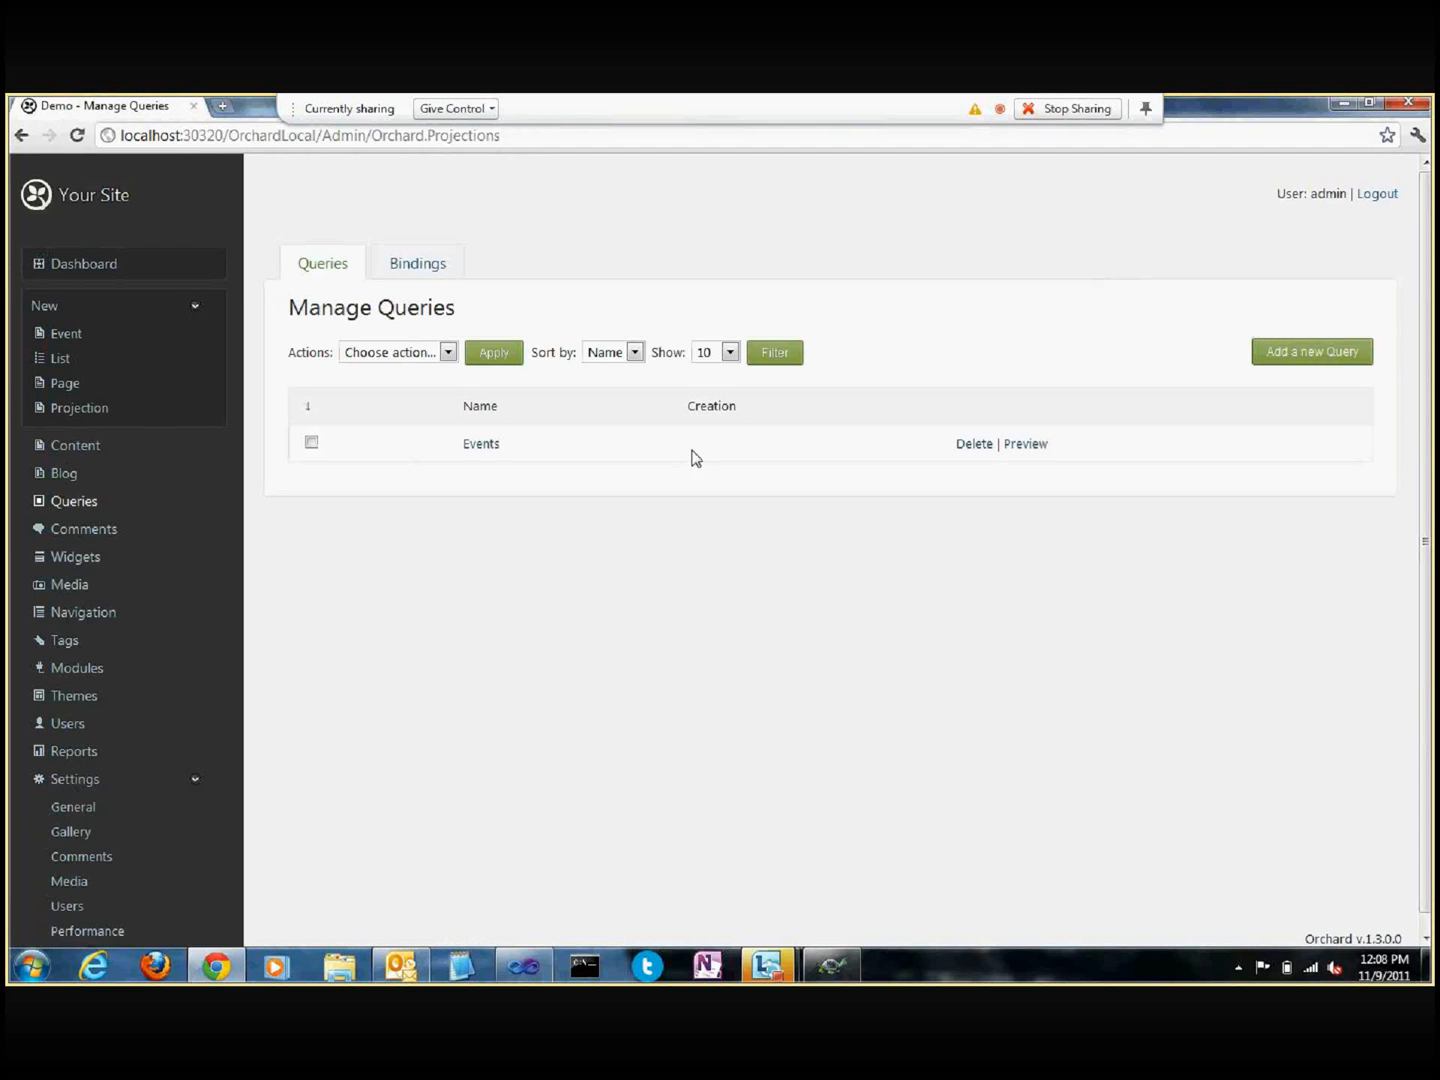
pyautogui.click(474, 446)
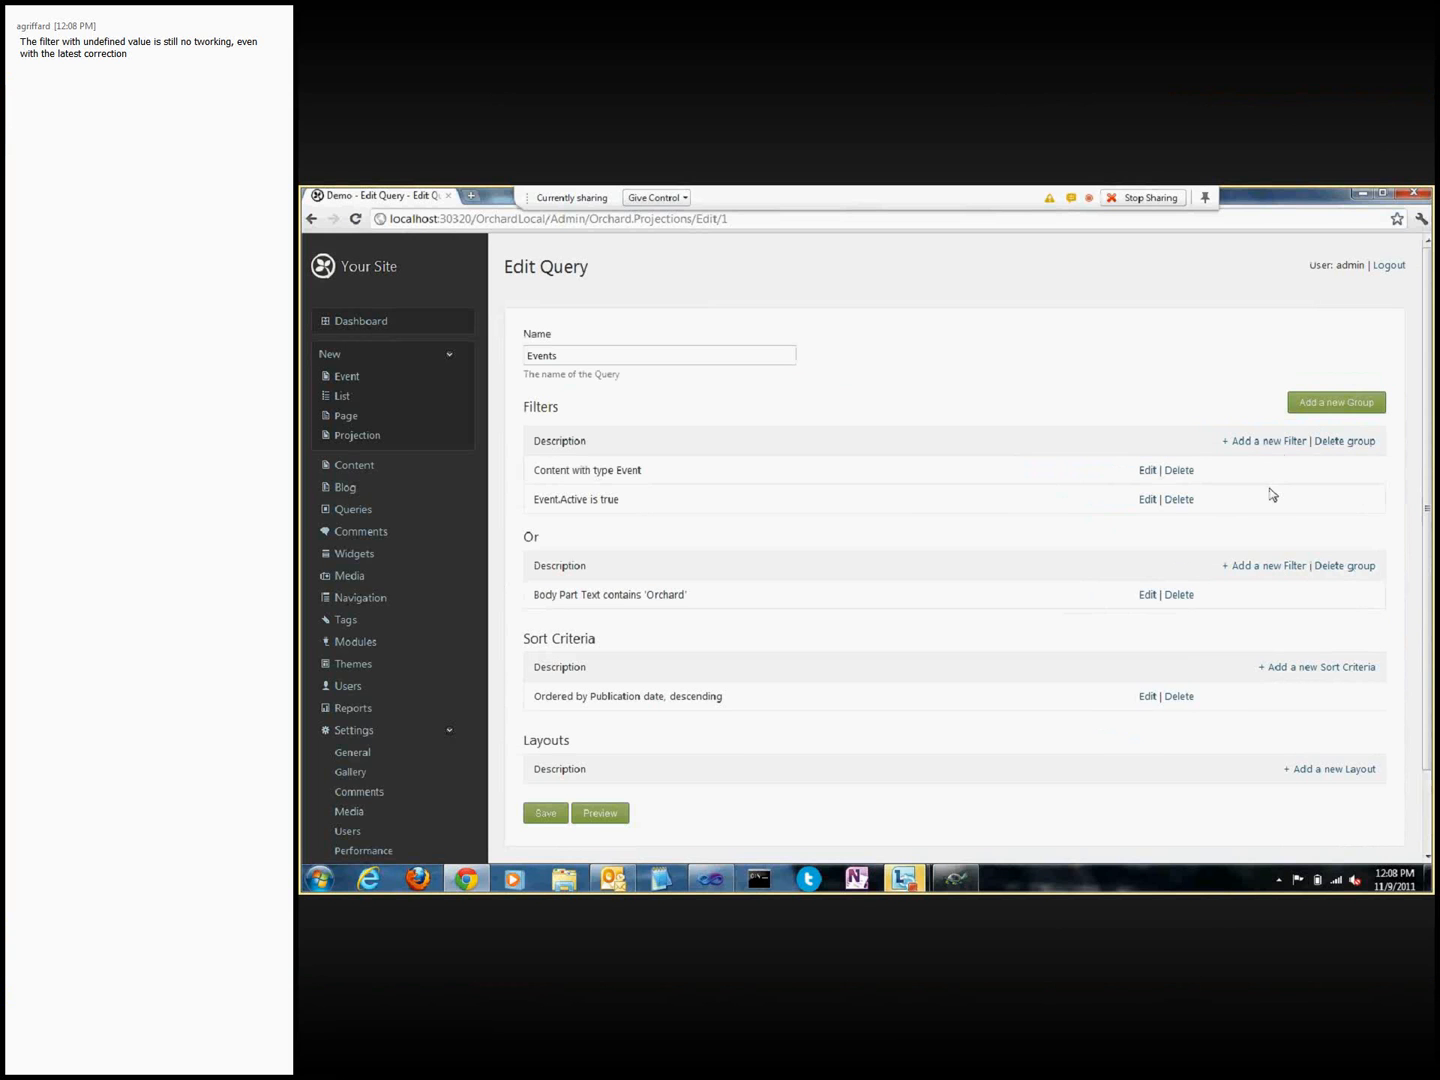
pyautogui.middleClick(996, 404)
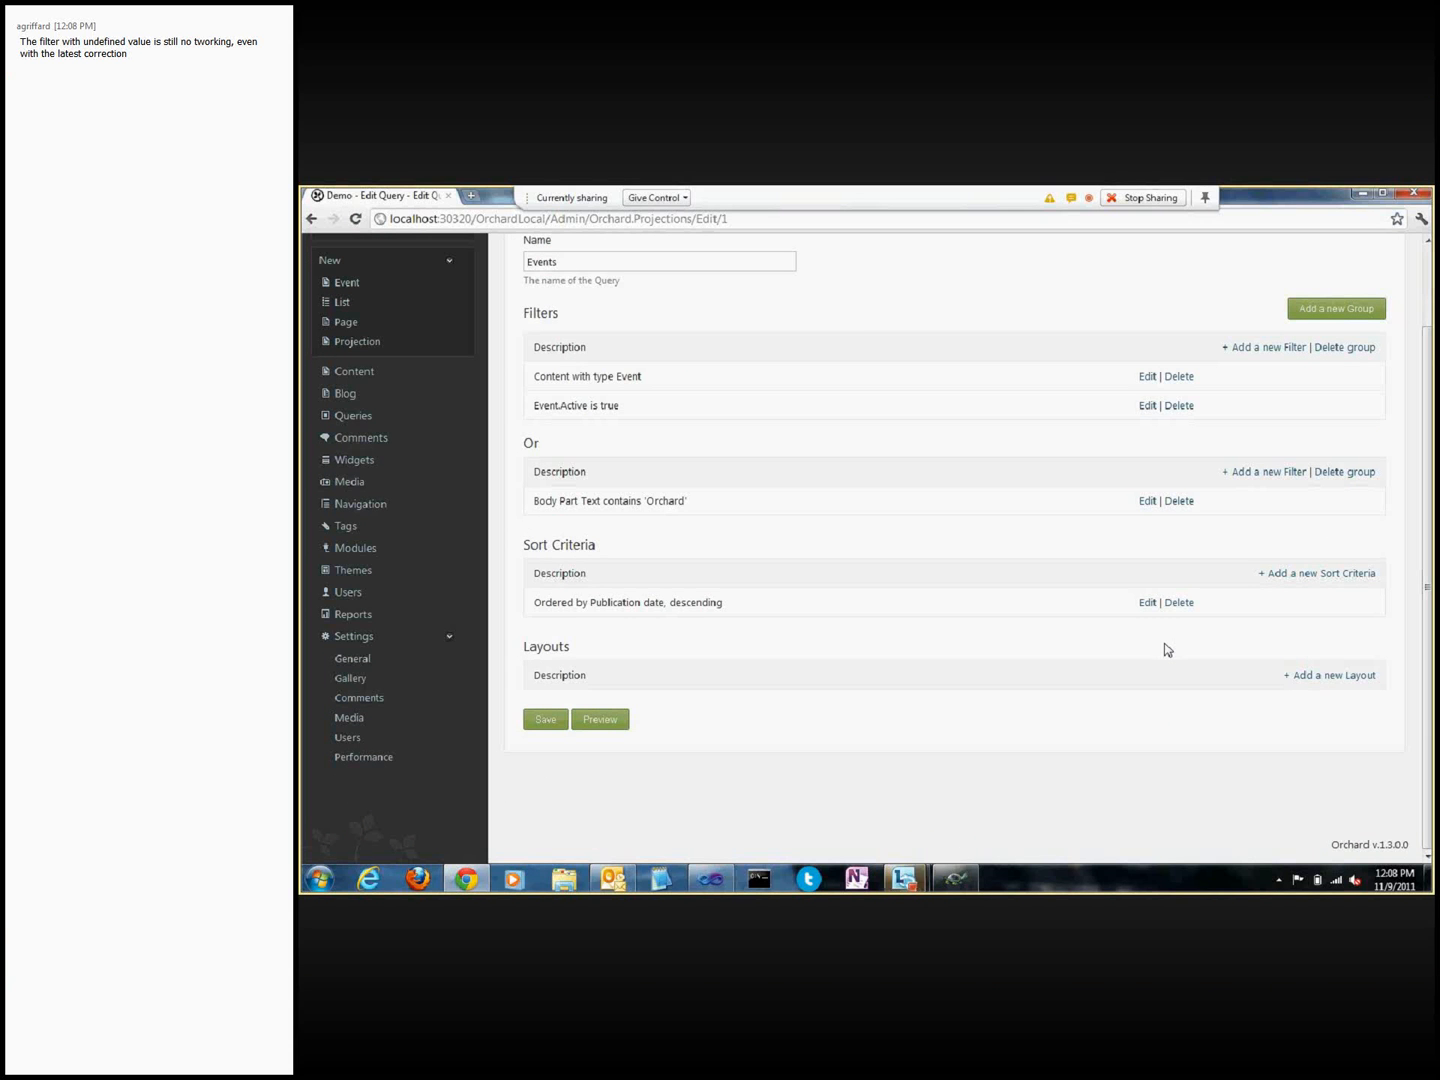
# Step: Switch to the Lync meeting window to read the chat message, and return to the Events query in the browser
pyautogui.moveTo(912, 882)
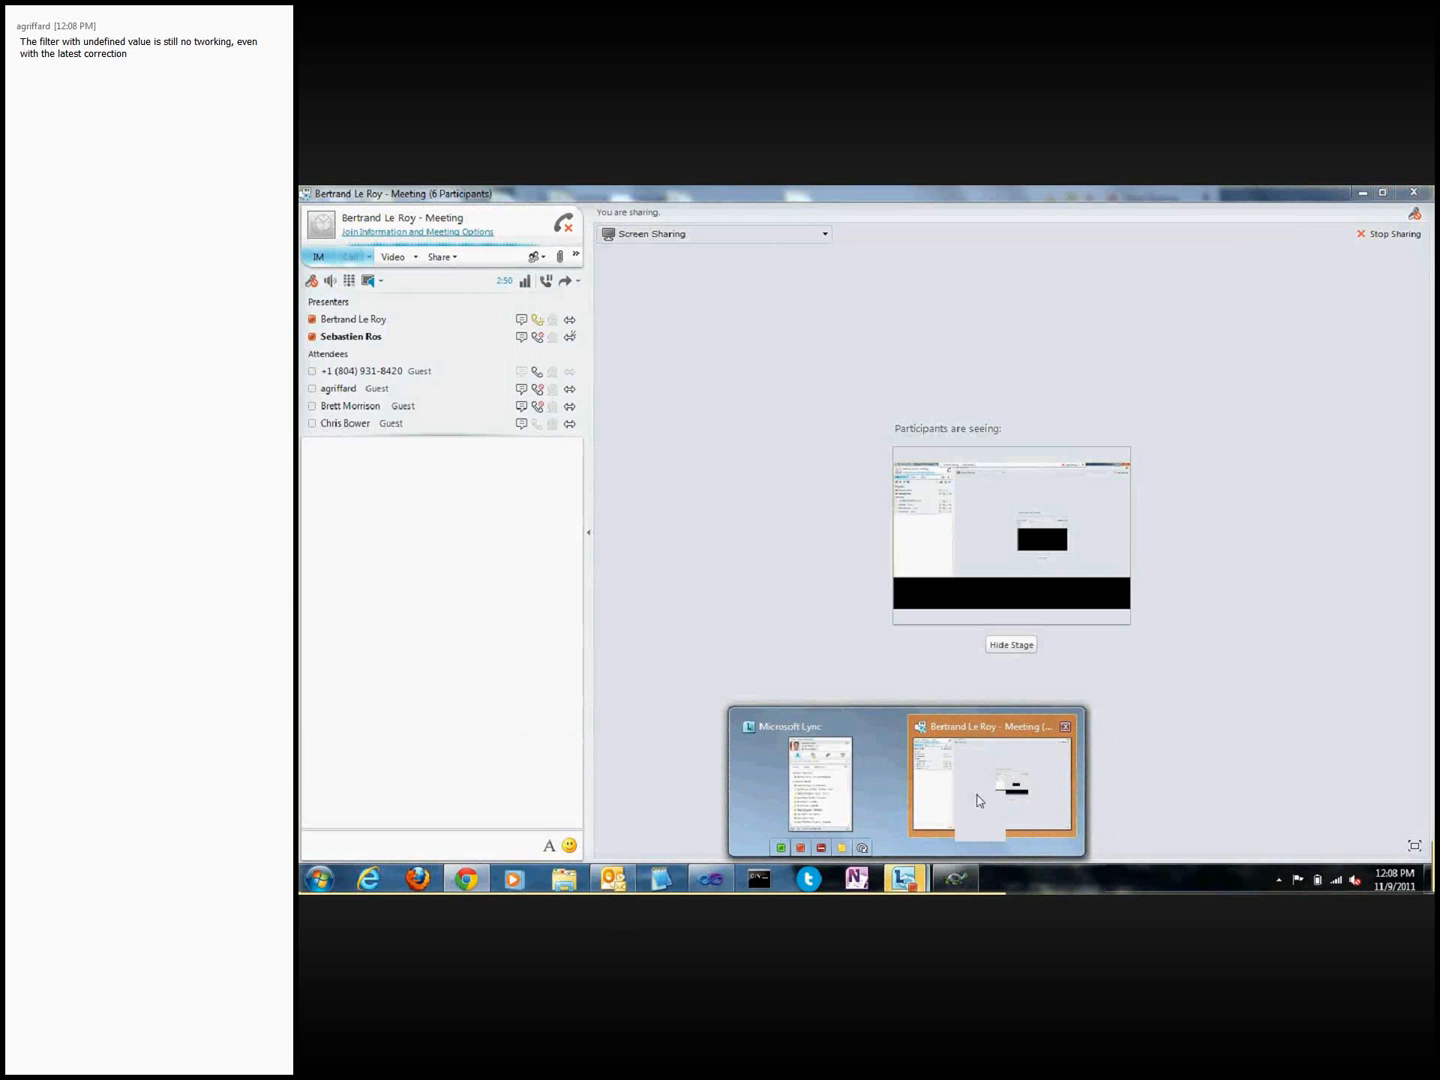
pyautogui.click(978, 800)
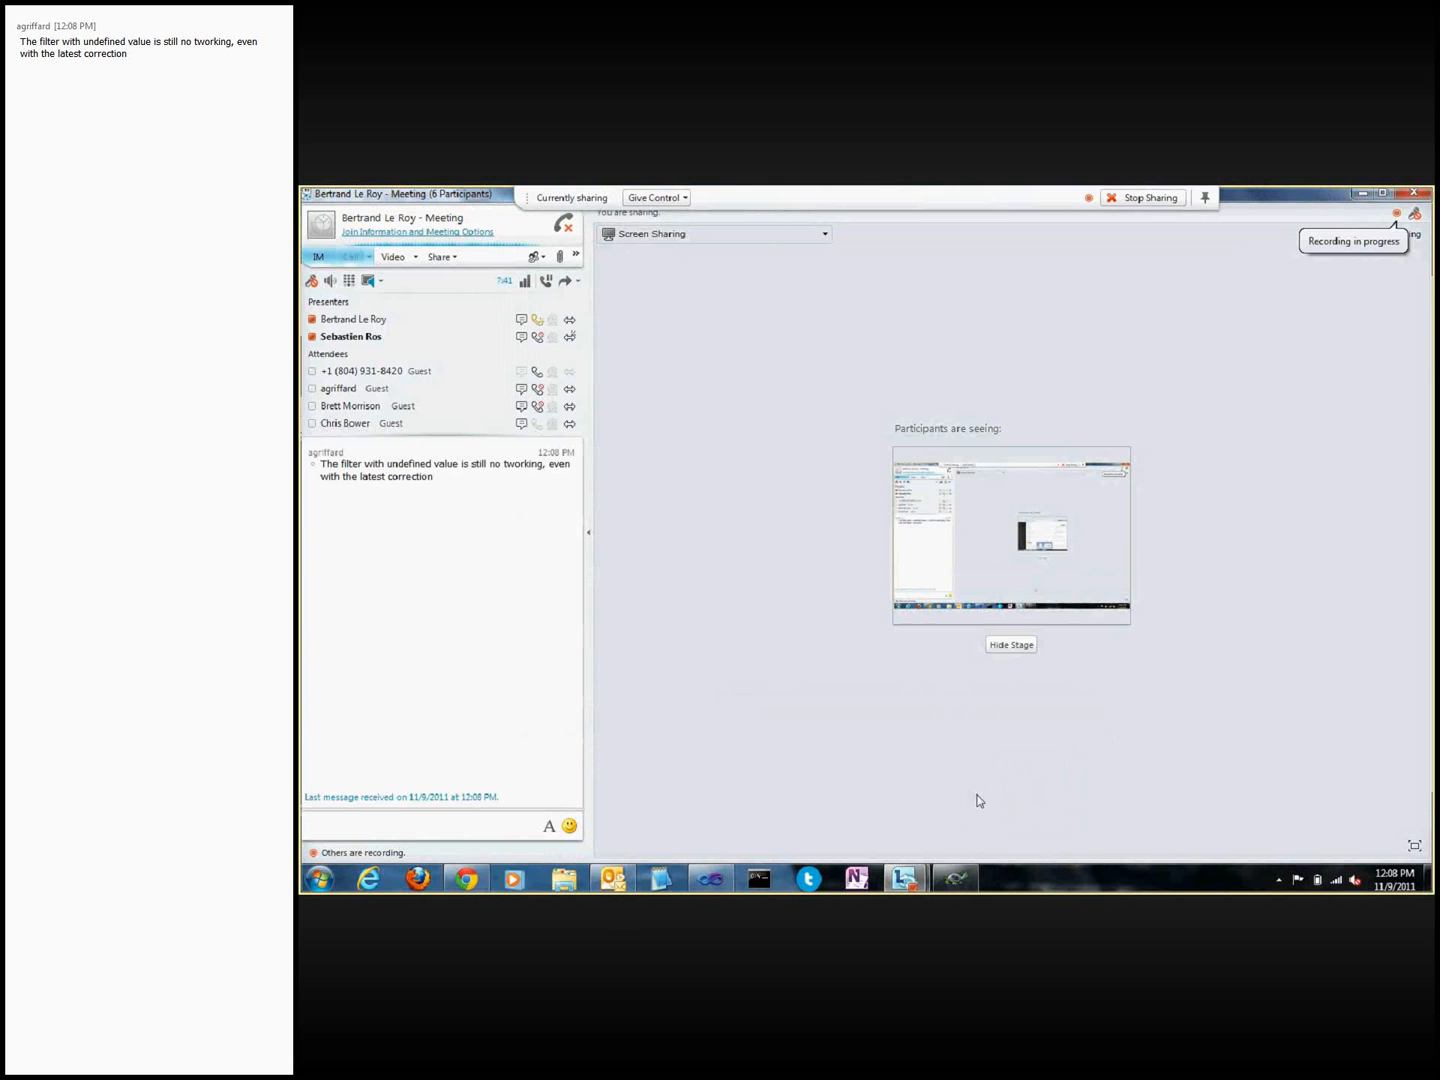
pyautogui.click(1364, 195)
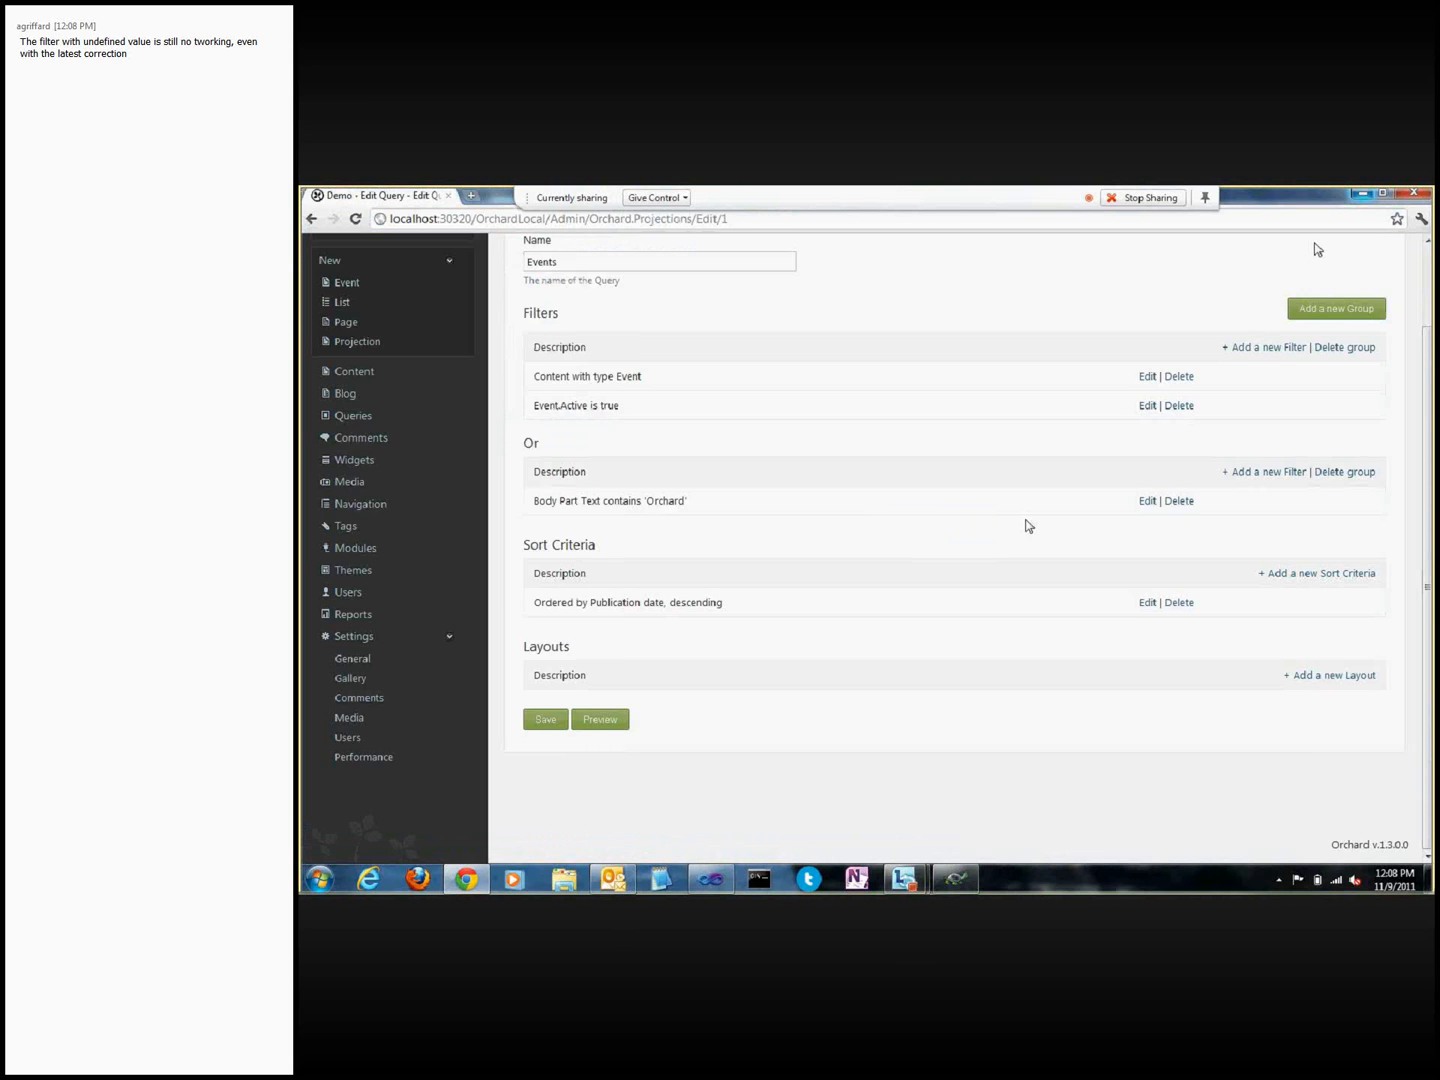
pyautogui.scroll(2, 932, 550)
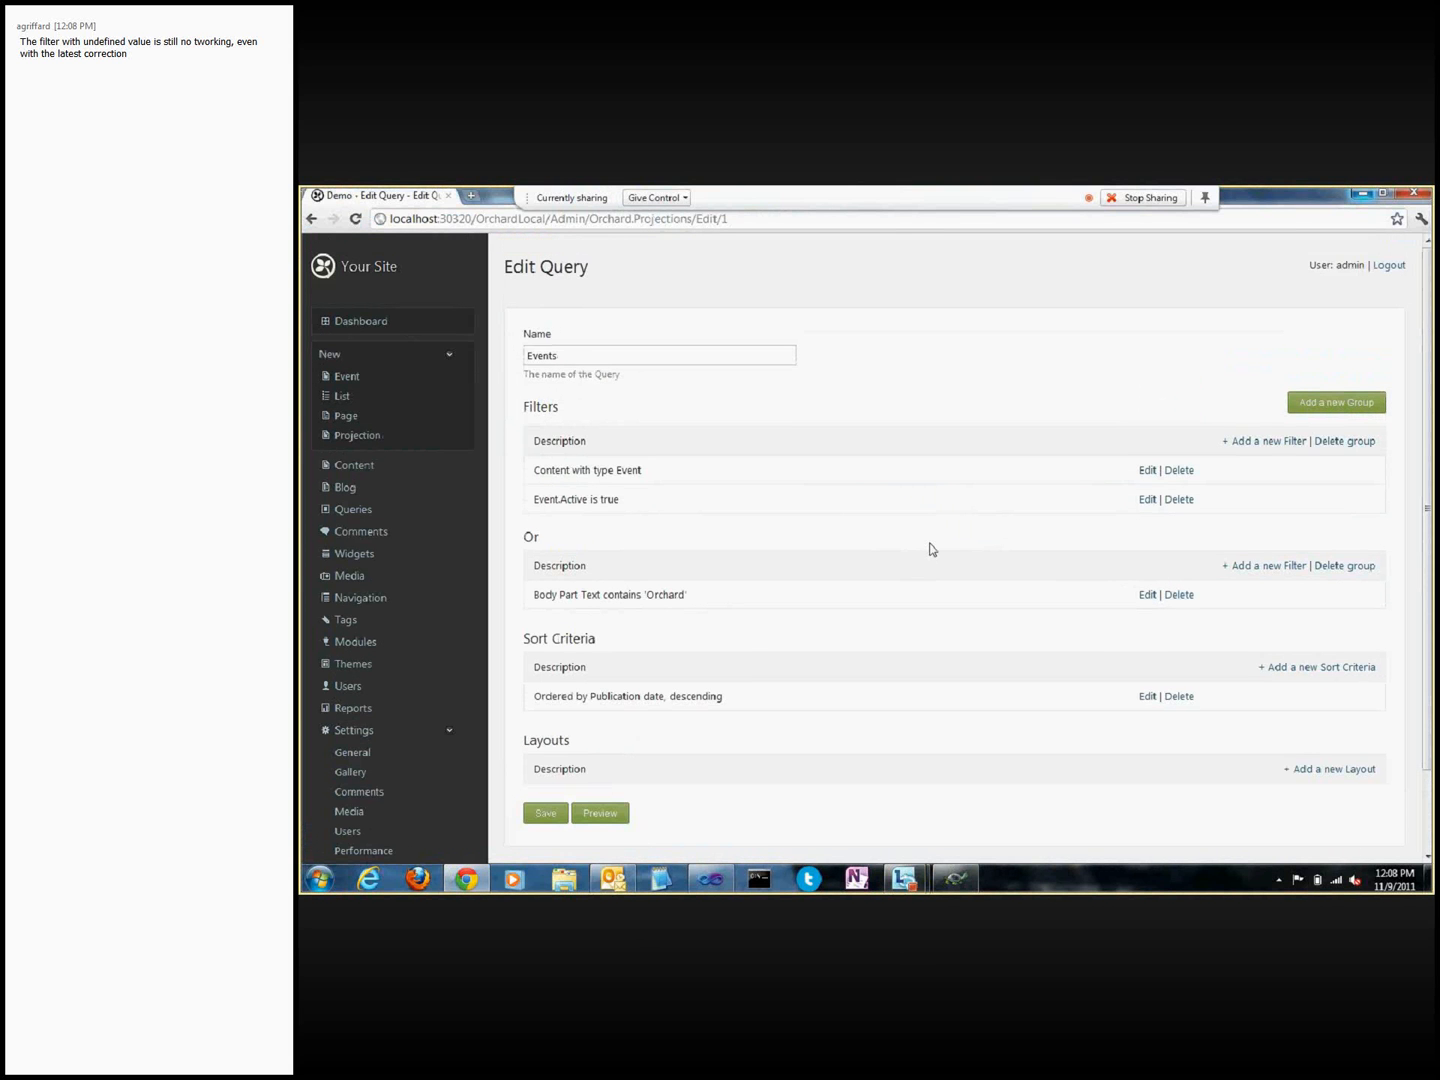
pyautogui.scroll(-1, 932, 550)
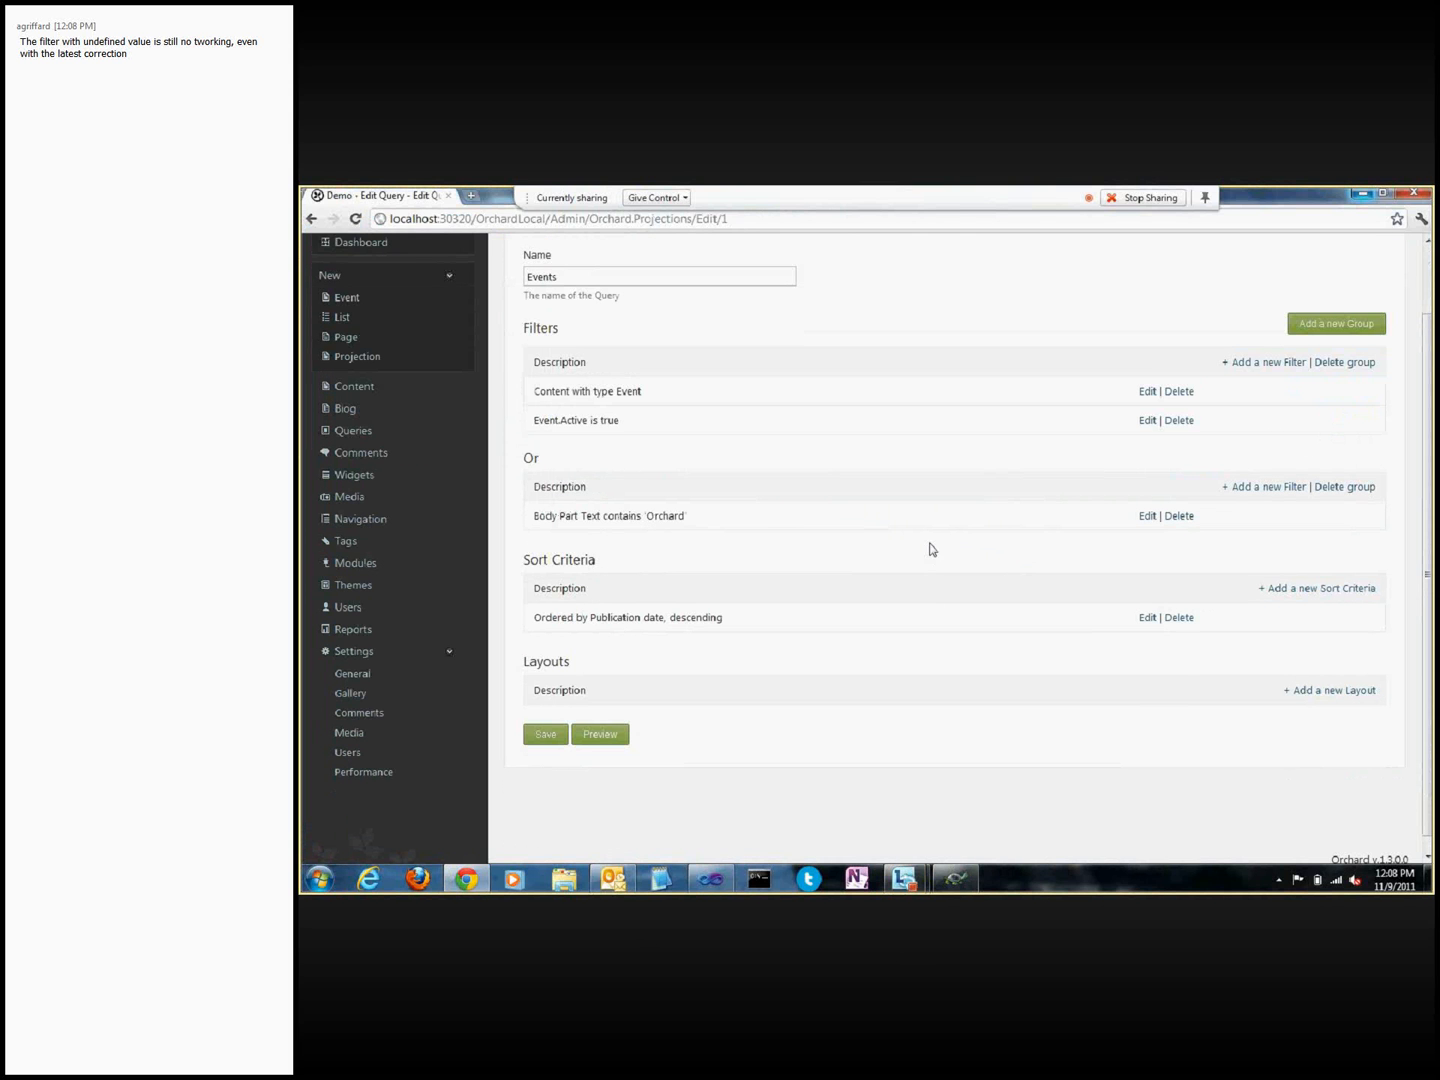
# Step: Open the filter choices for the first group of the Events query and review the available filter categories
pyautogui.click(336, 442)
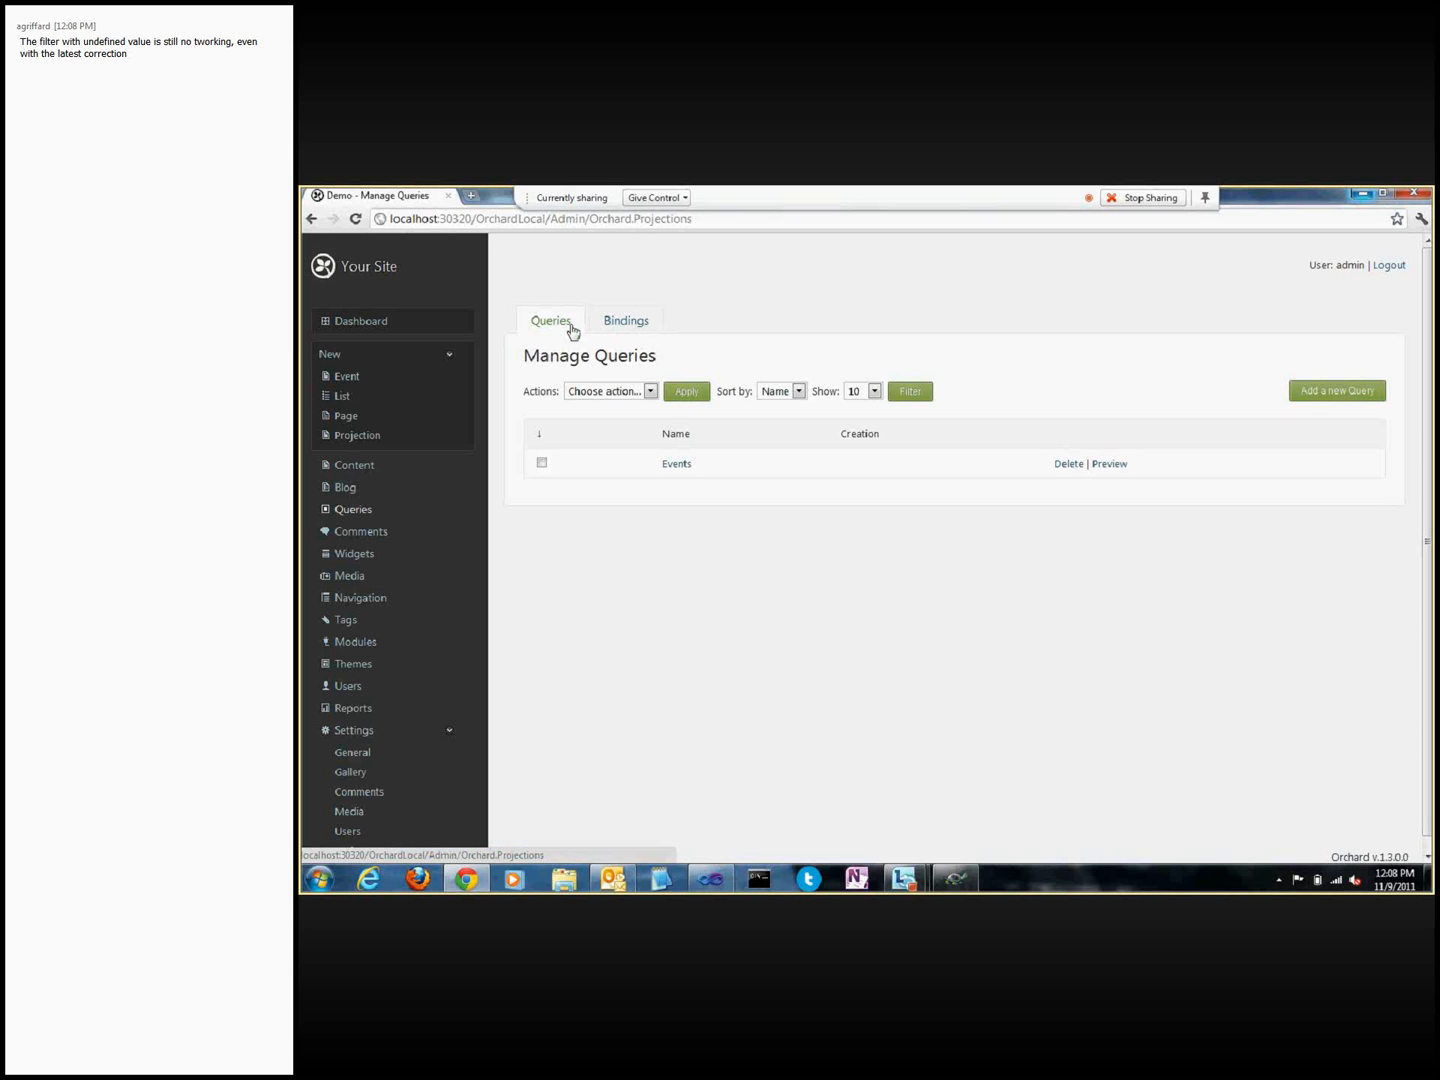
pyautogui.click(670, 465)
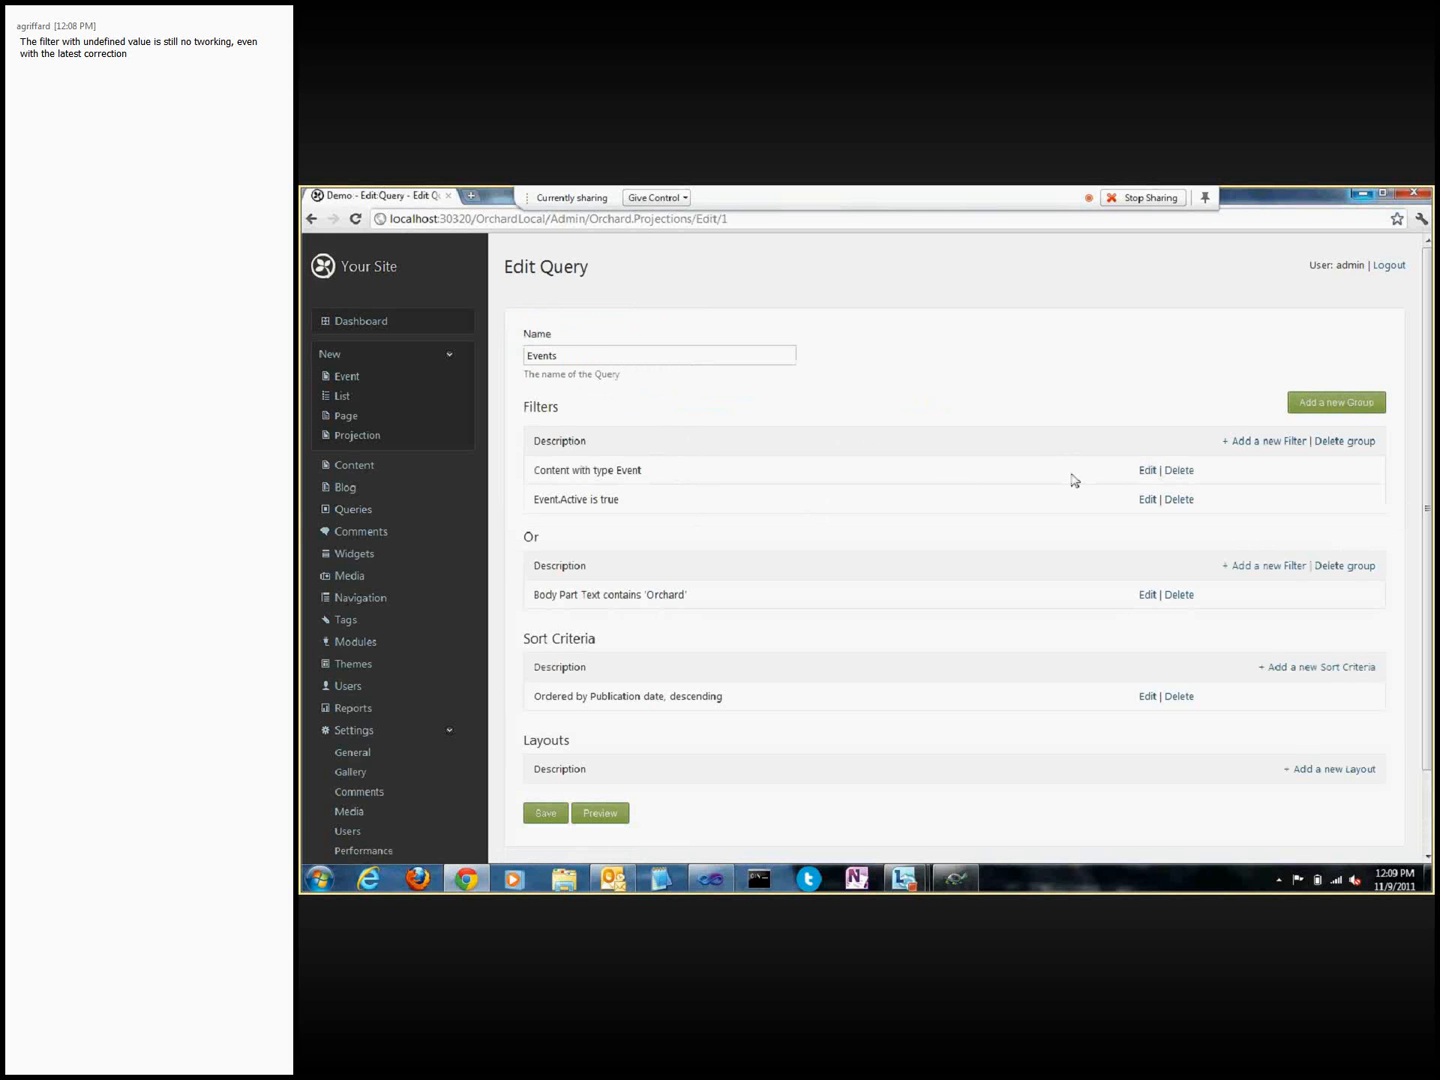
pyautogui.click(1246, 443)
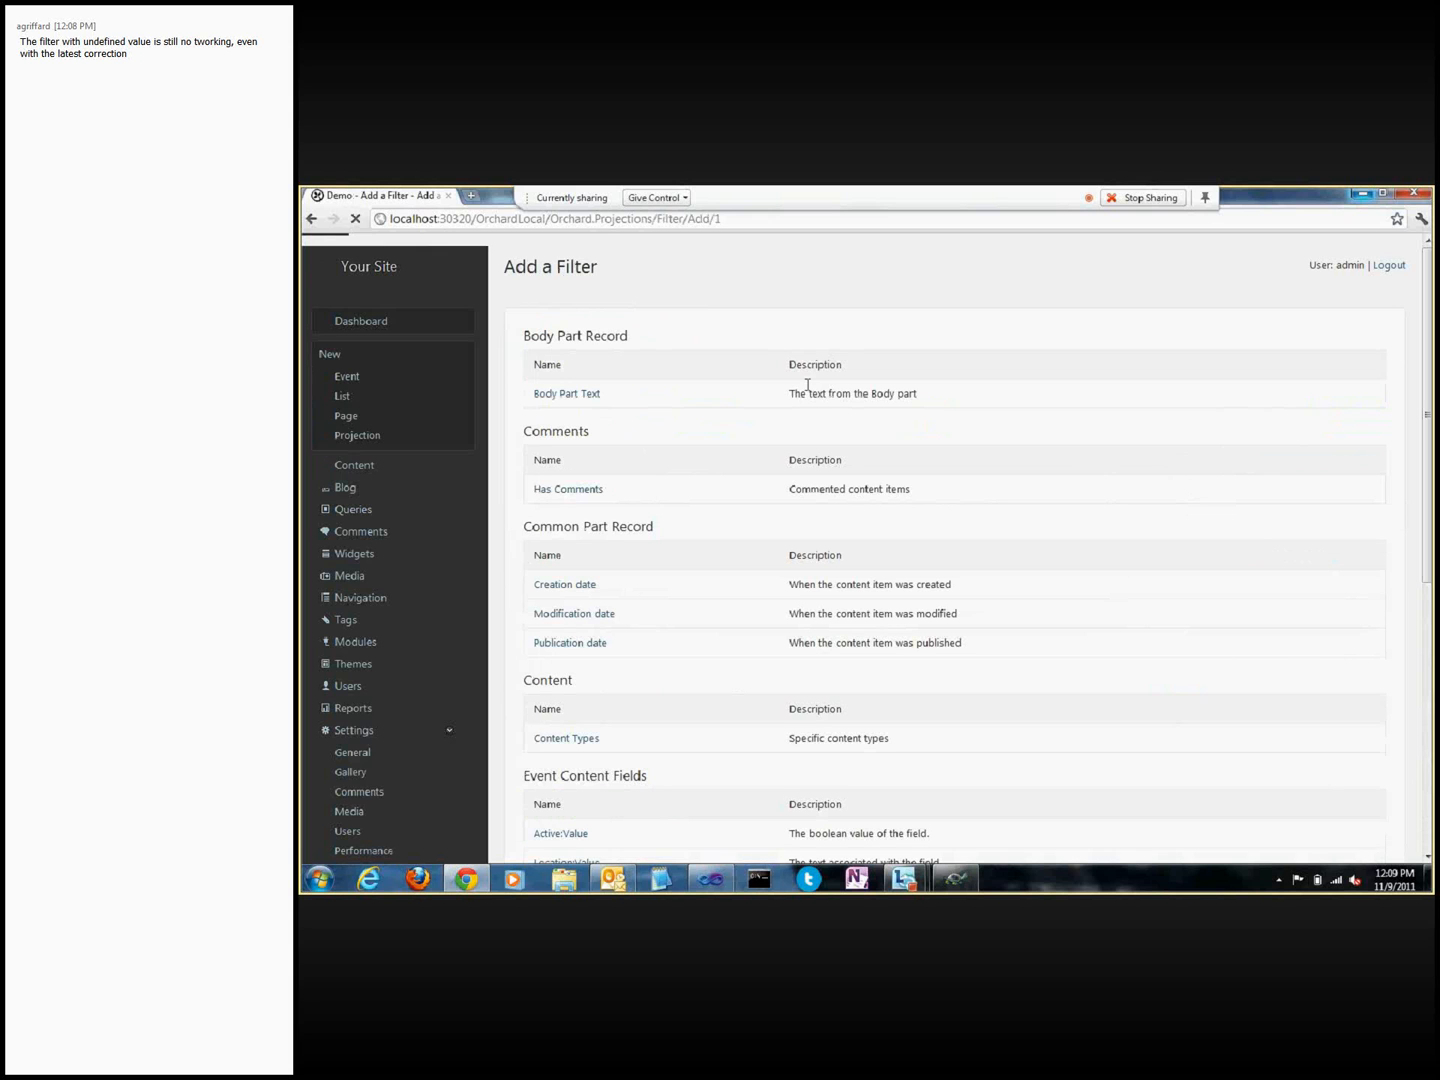
pyautogui.moveTo(530, 335); pyautogui.dragTo(595, 336)
pyautogui.click(590, 354)
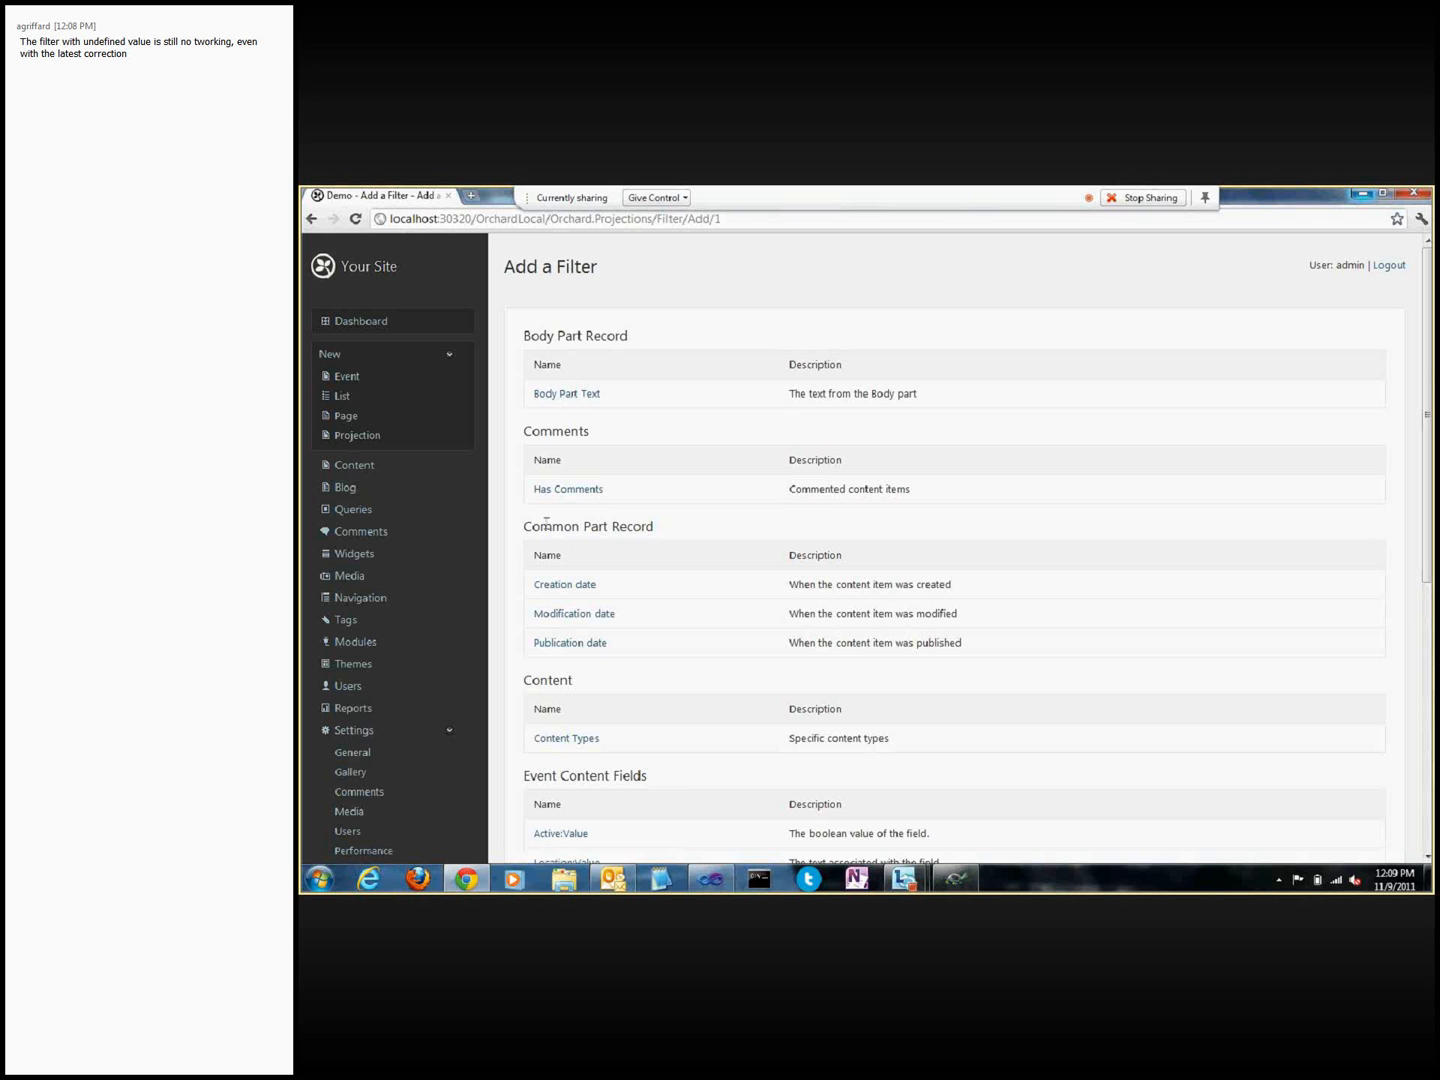
pyautogui.middleClick(658, 608)
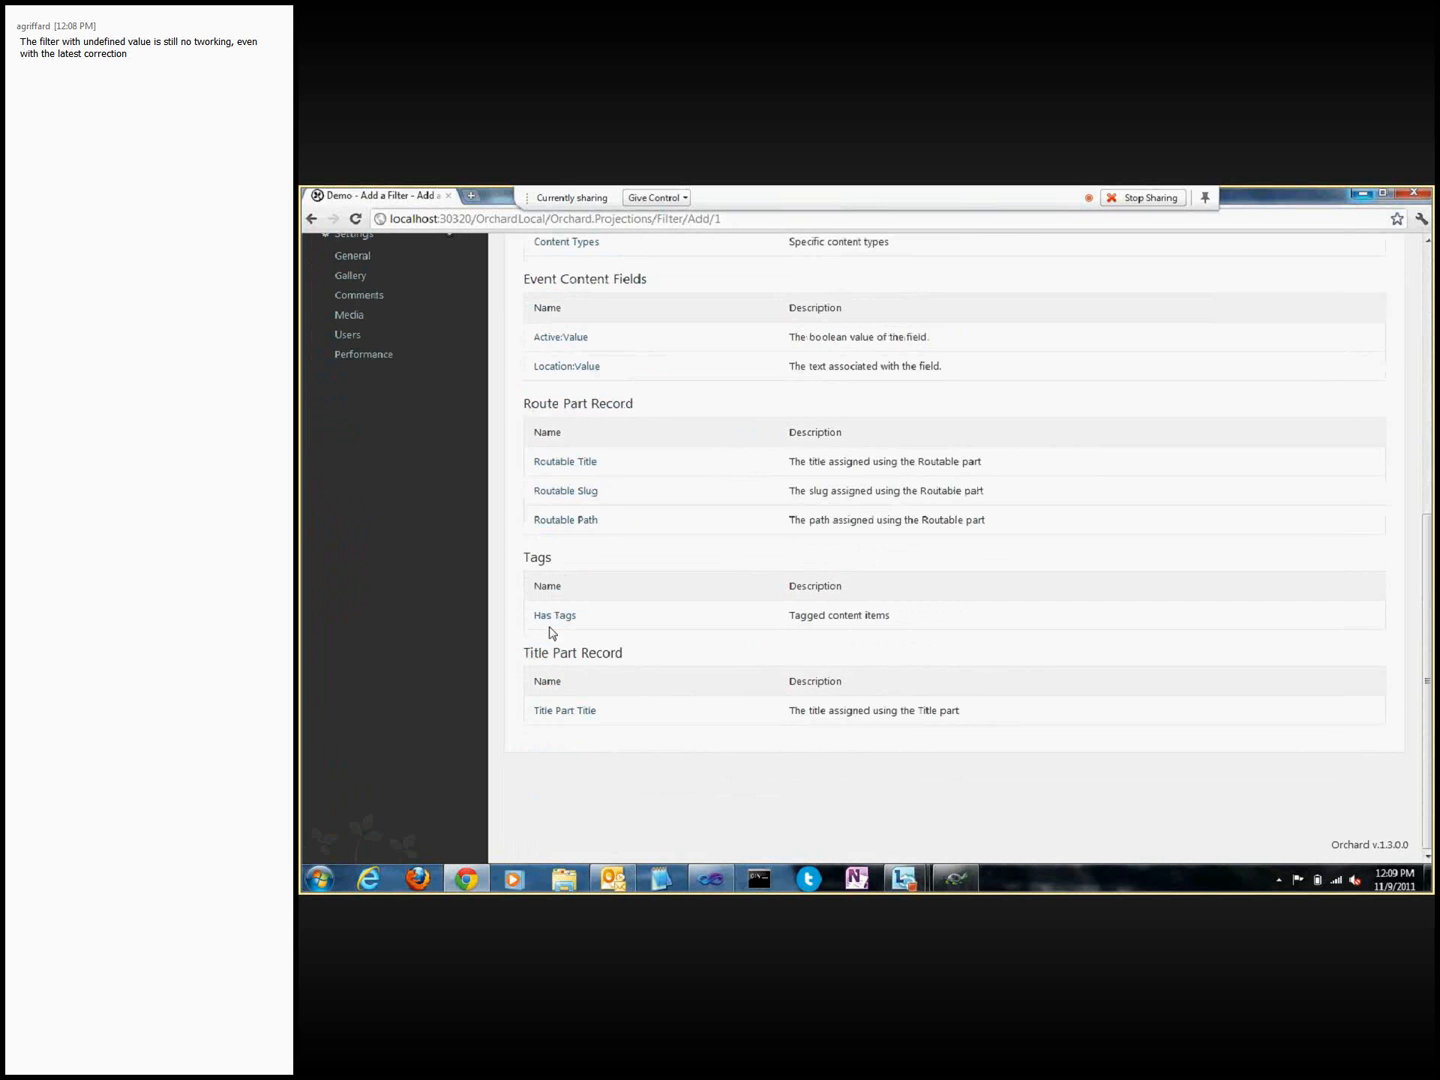
pyautogui.middleClick(656, 590)
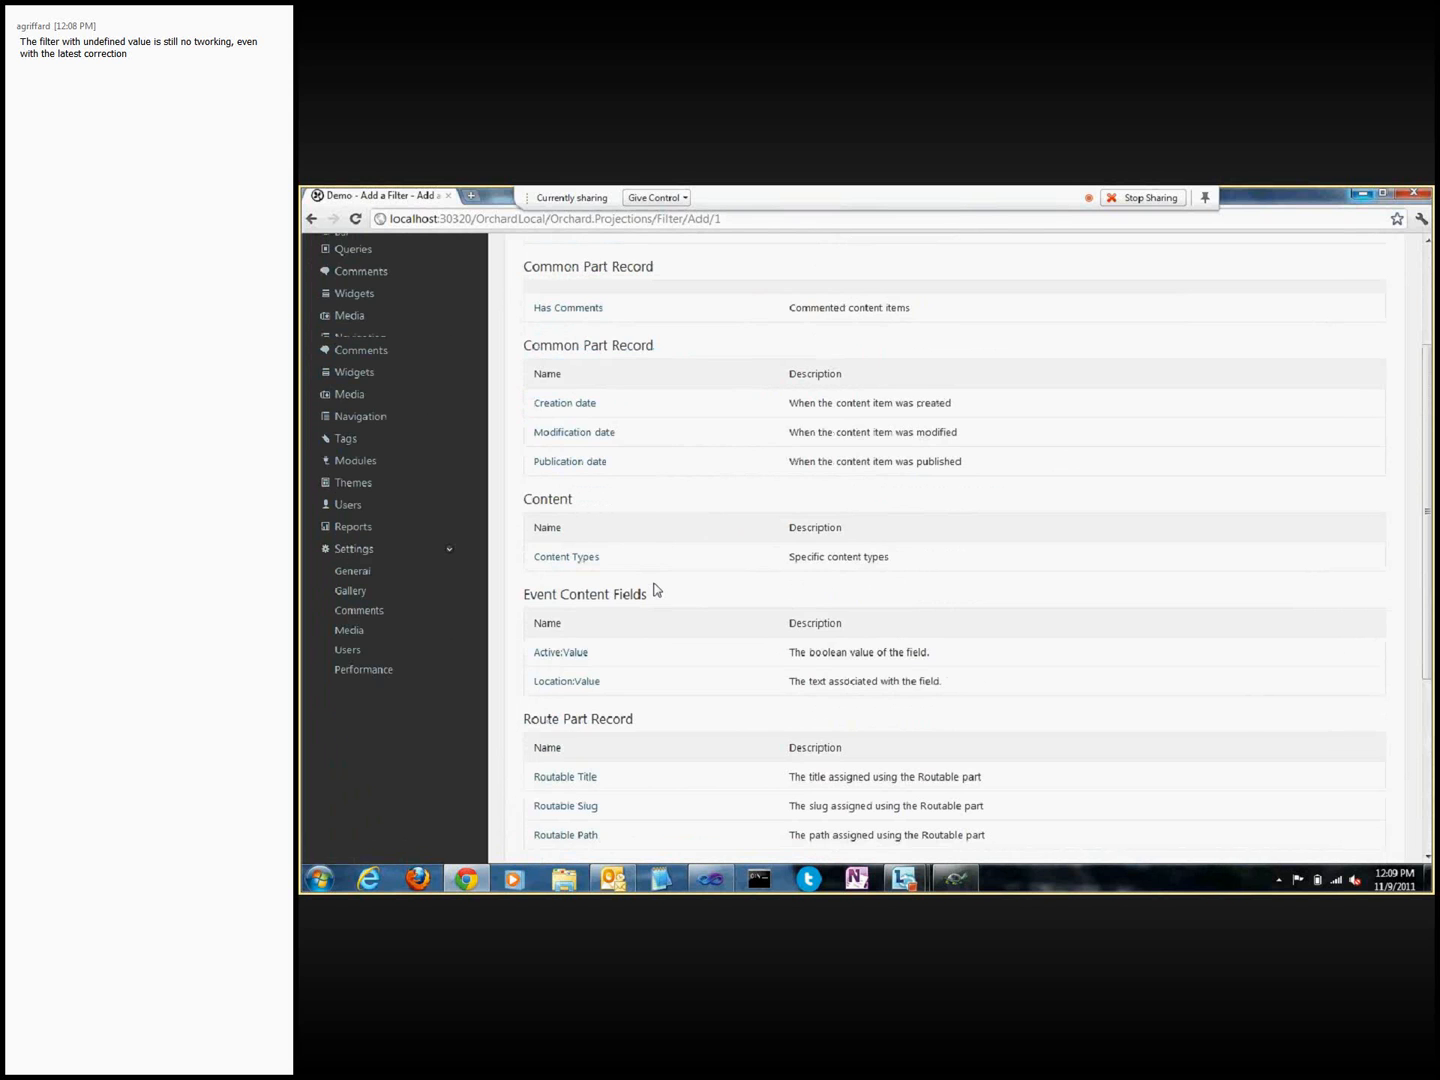
pyautogui.scroll(3, 656, 590)
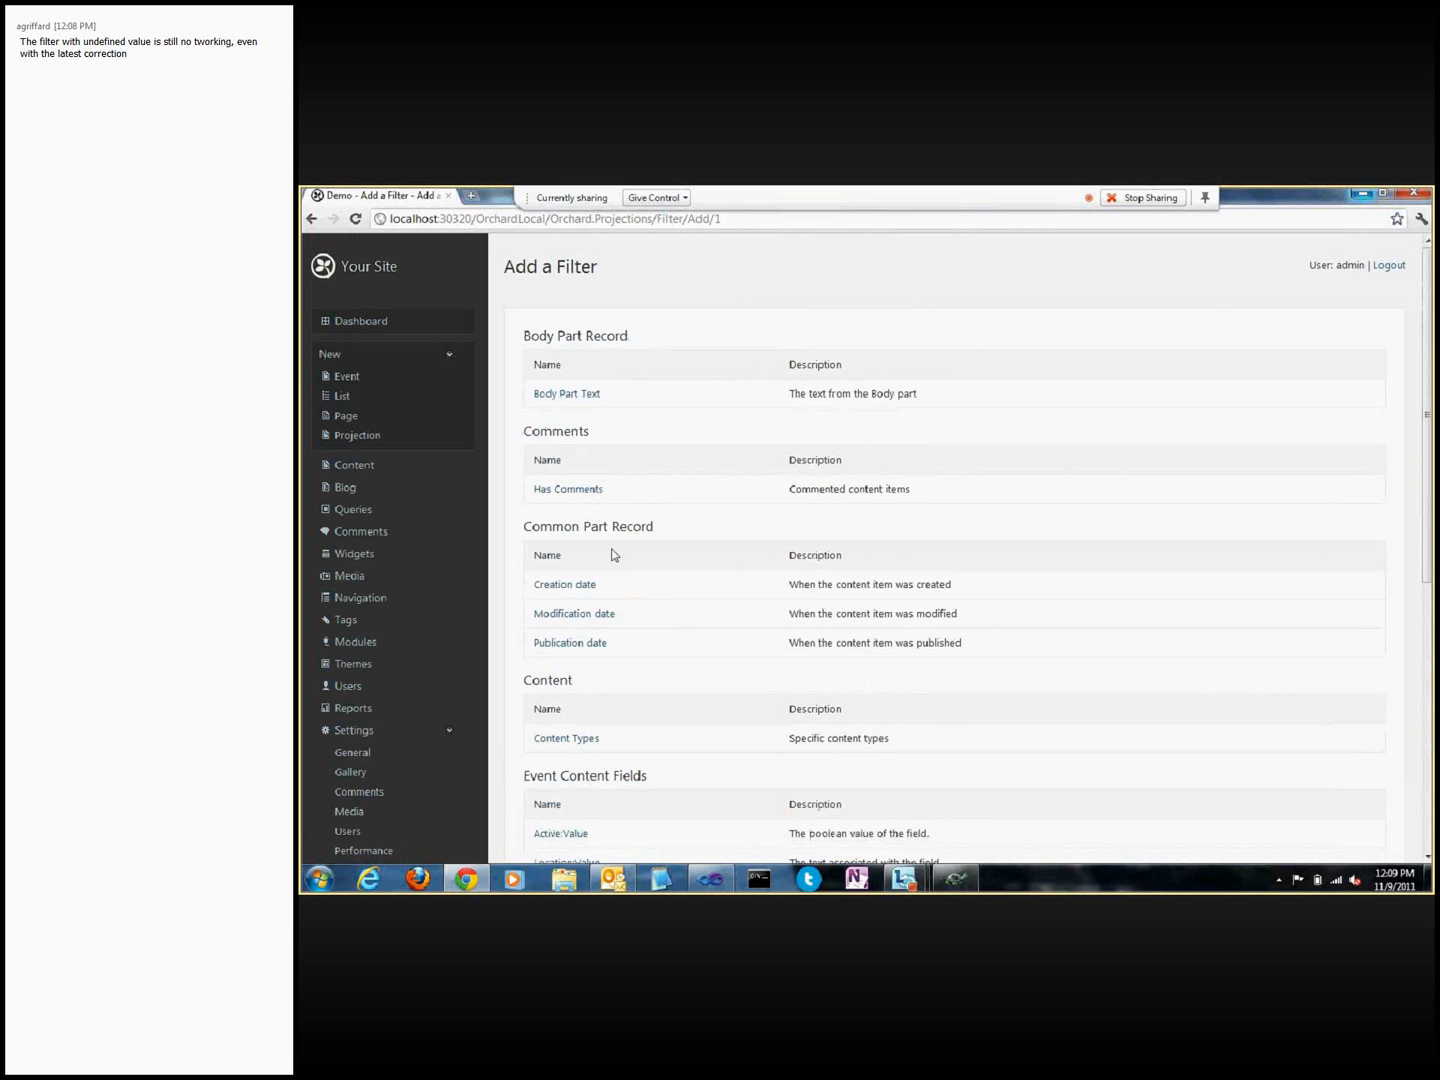
# Step: Review the existing query bindings, and browse the record types and members available for a new binding
pyautogui.click(353, 510)
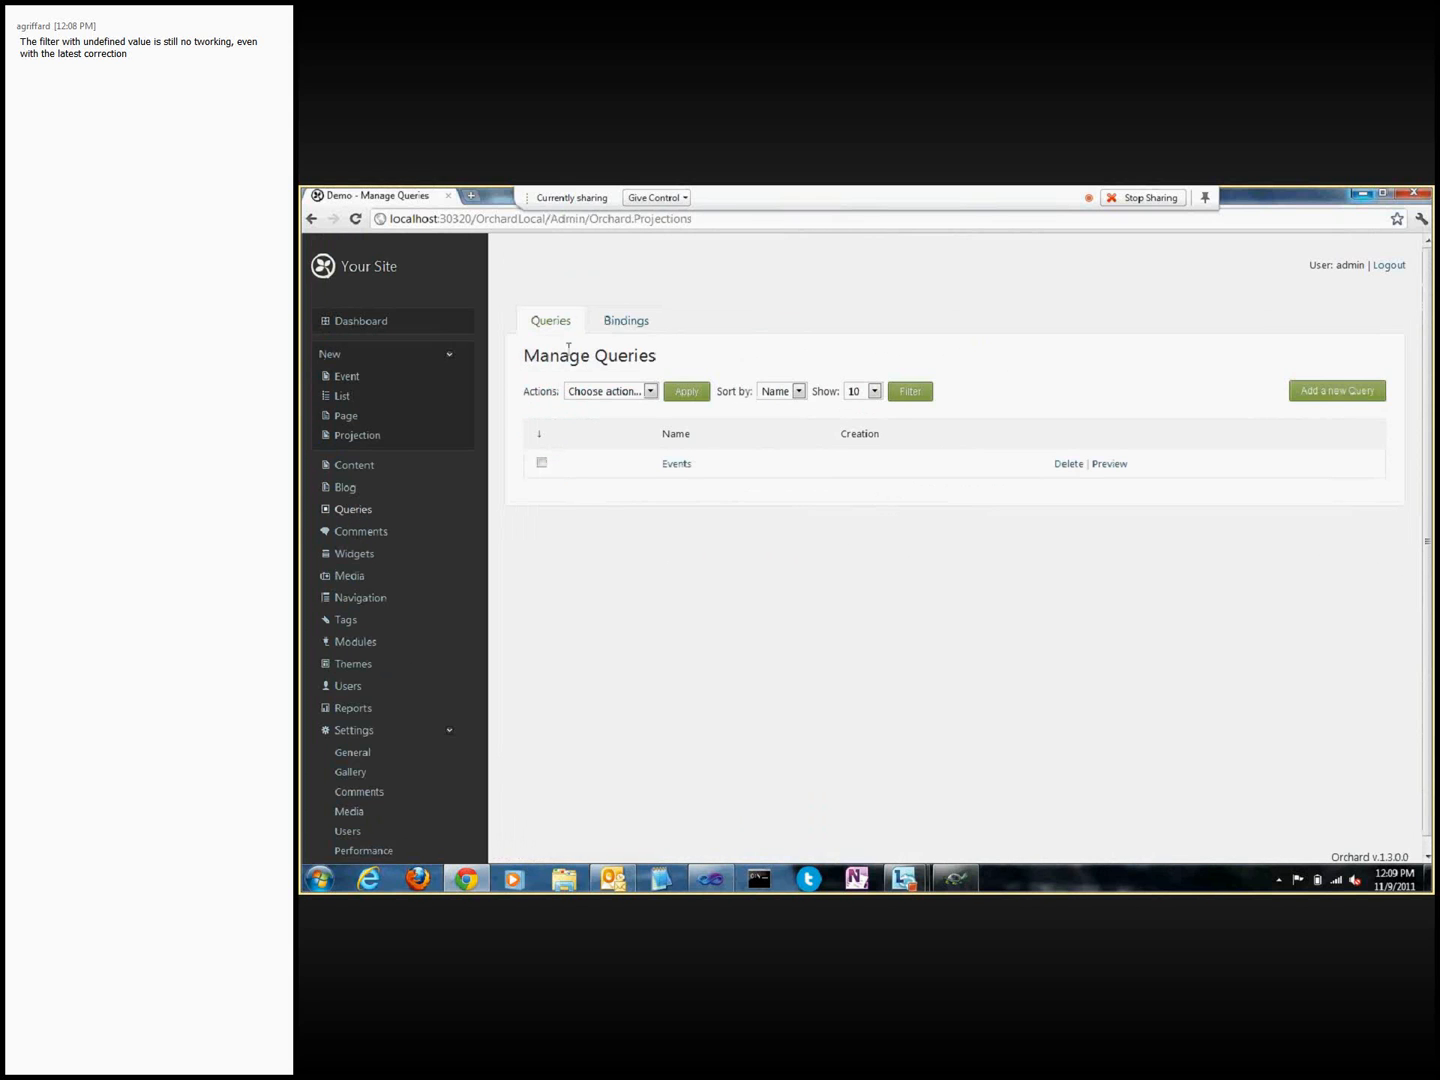
pyautogui.click(618, 324)
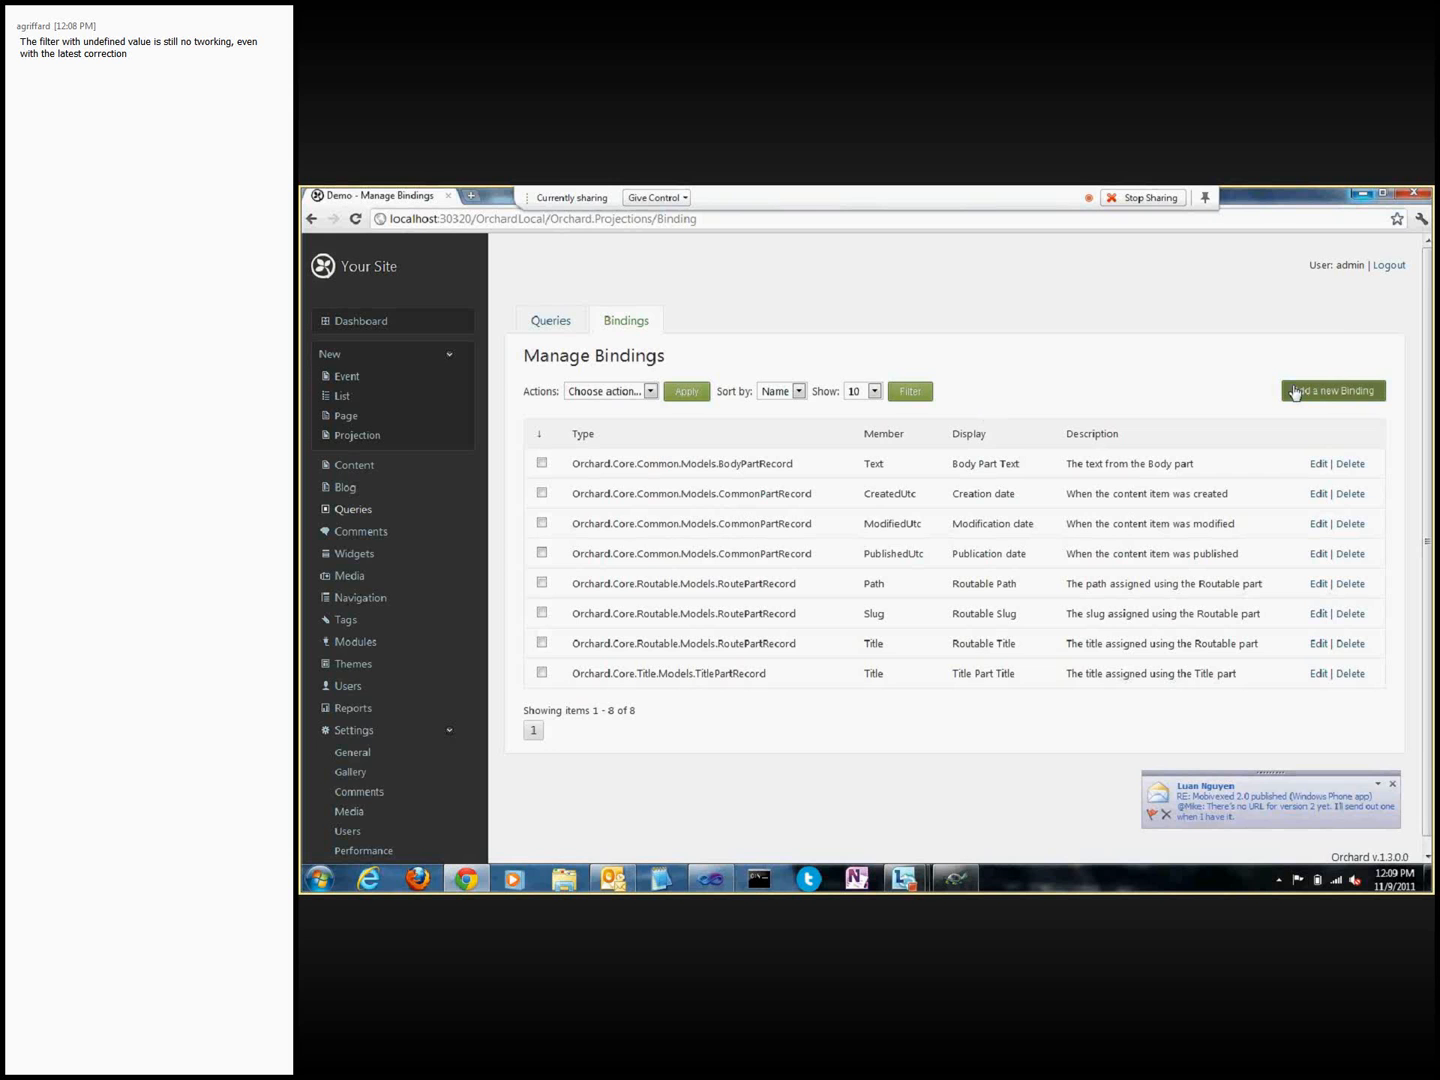
pyautogui.click(1295, 392)
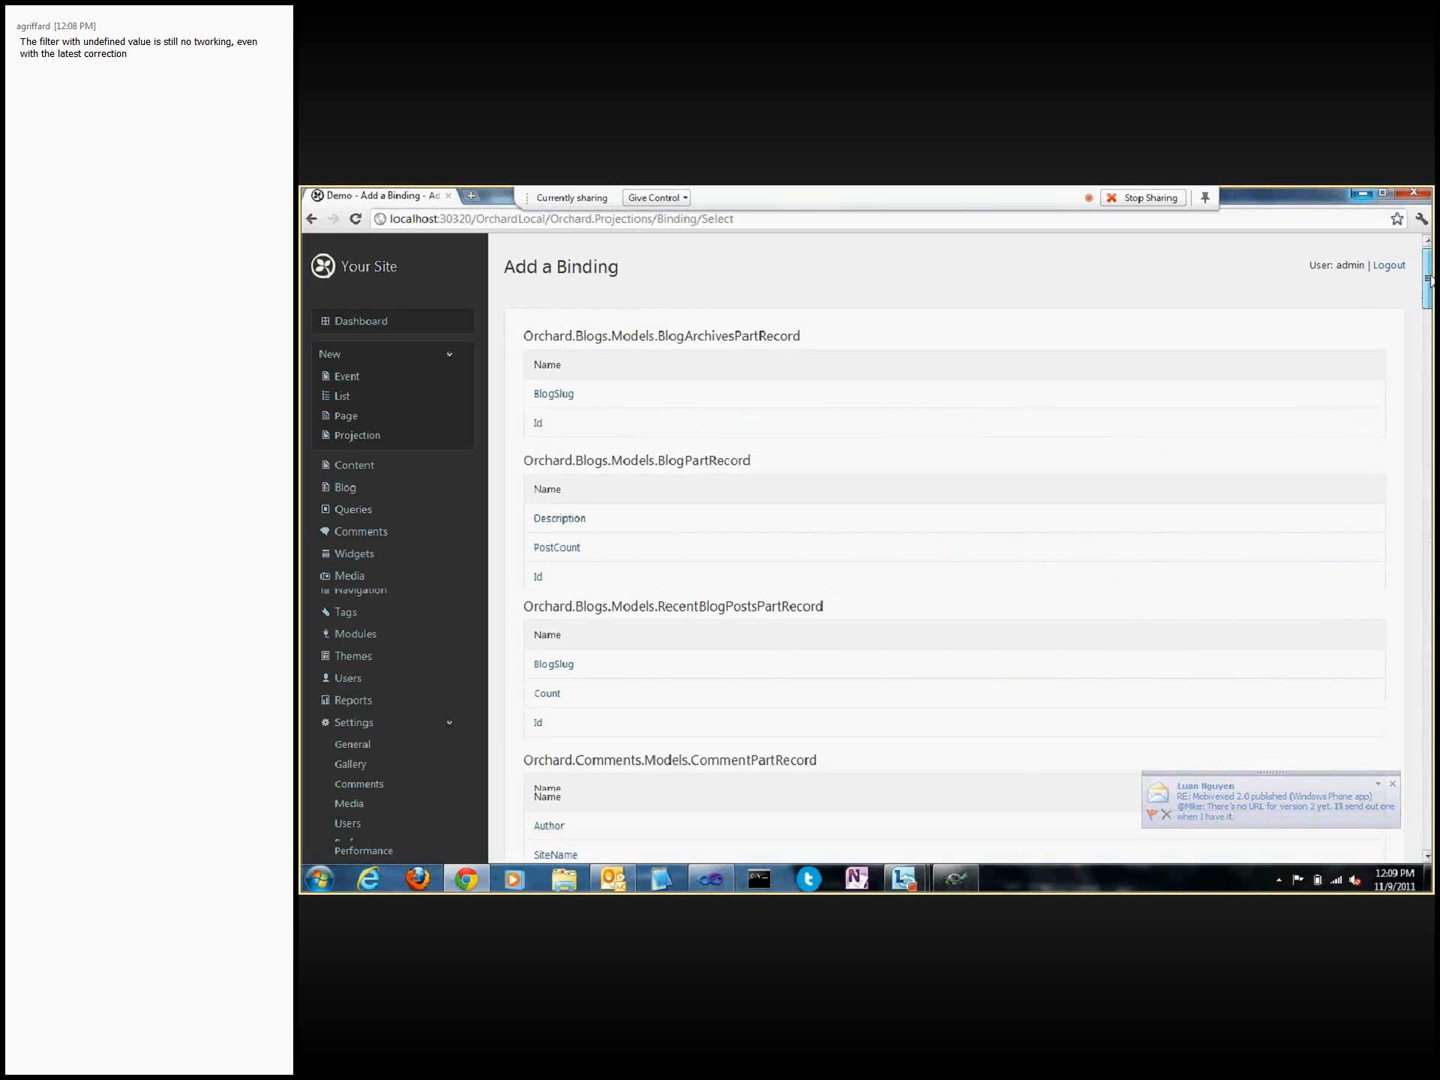
pyautogui.moveTo(1431, 281); pyautogui.dragTo(1402, 521)
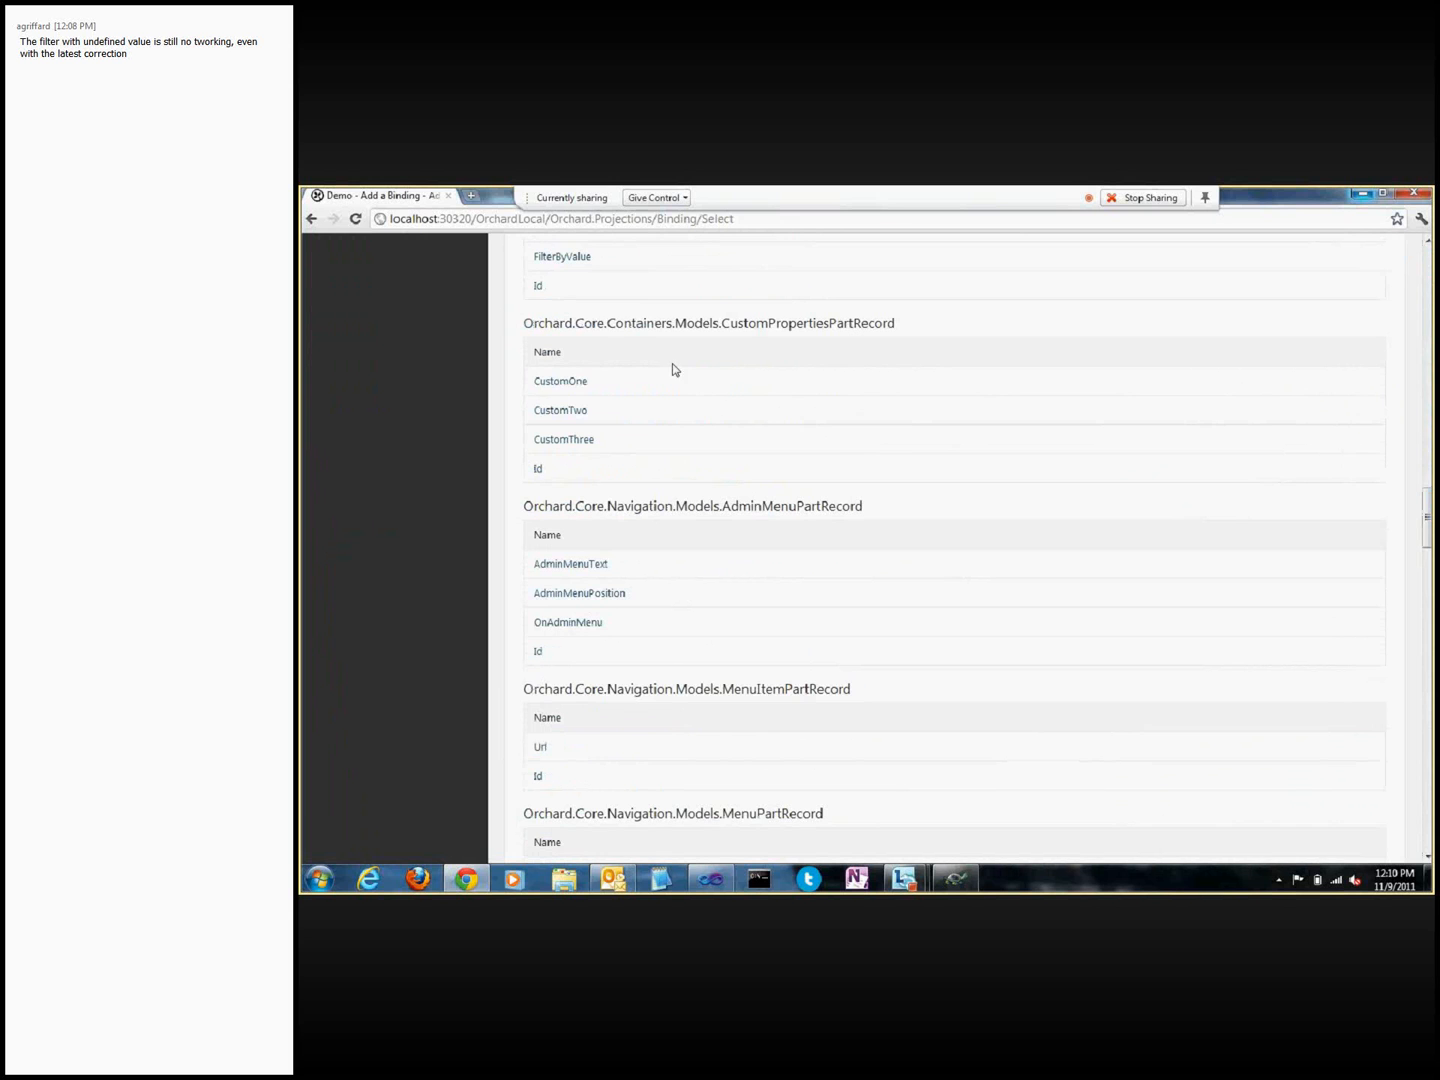
# Step: Create a binding for the CustomOne member of CustomPropertiesPartRecord, displayed as "Sample property" and described as "This is a sample property"
pyautogui.click(562, 382)
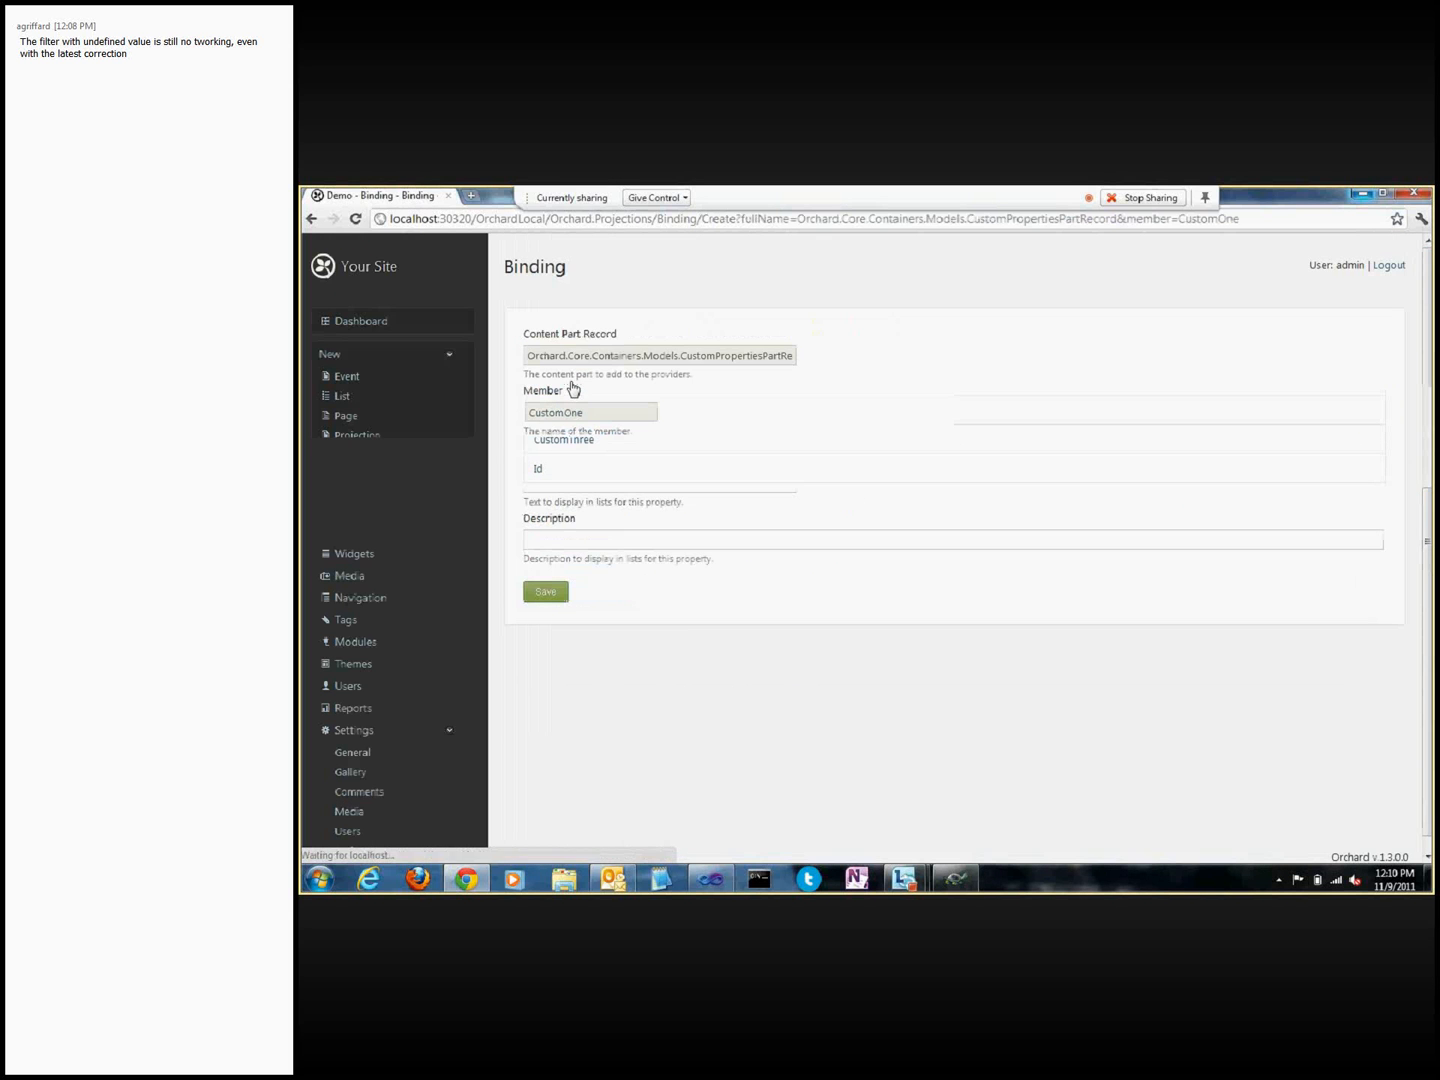
pyautogui.click(586, 486)
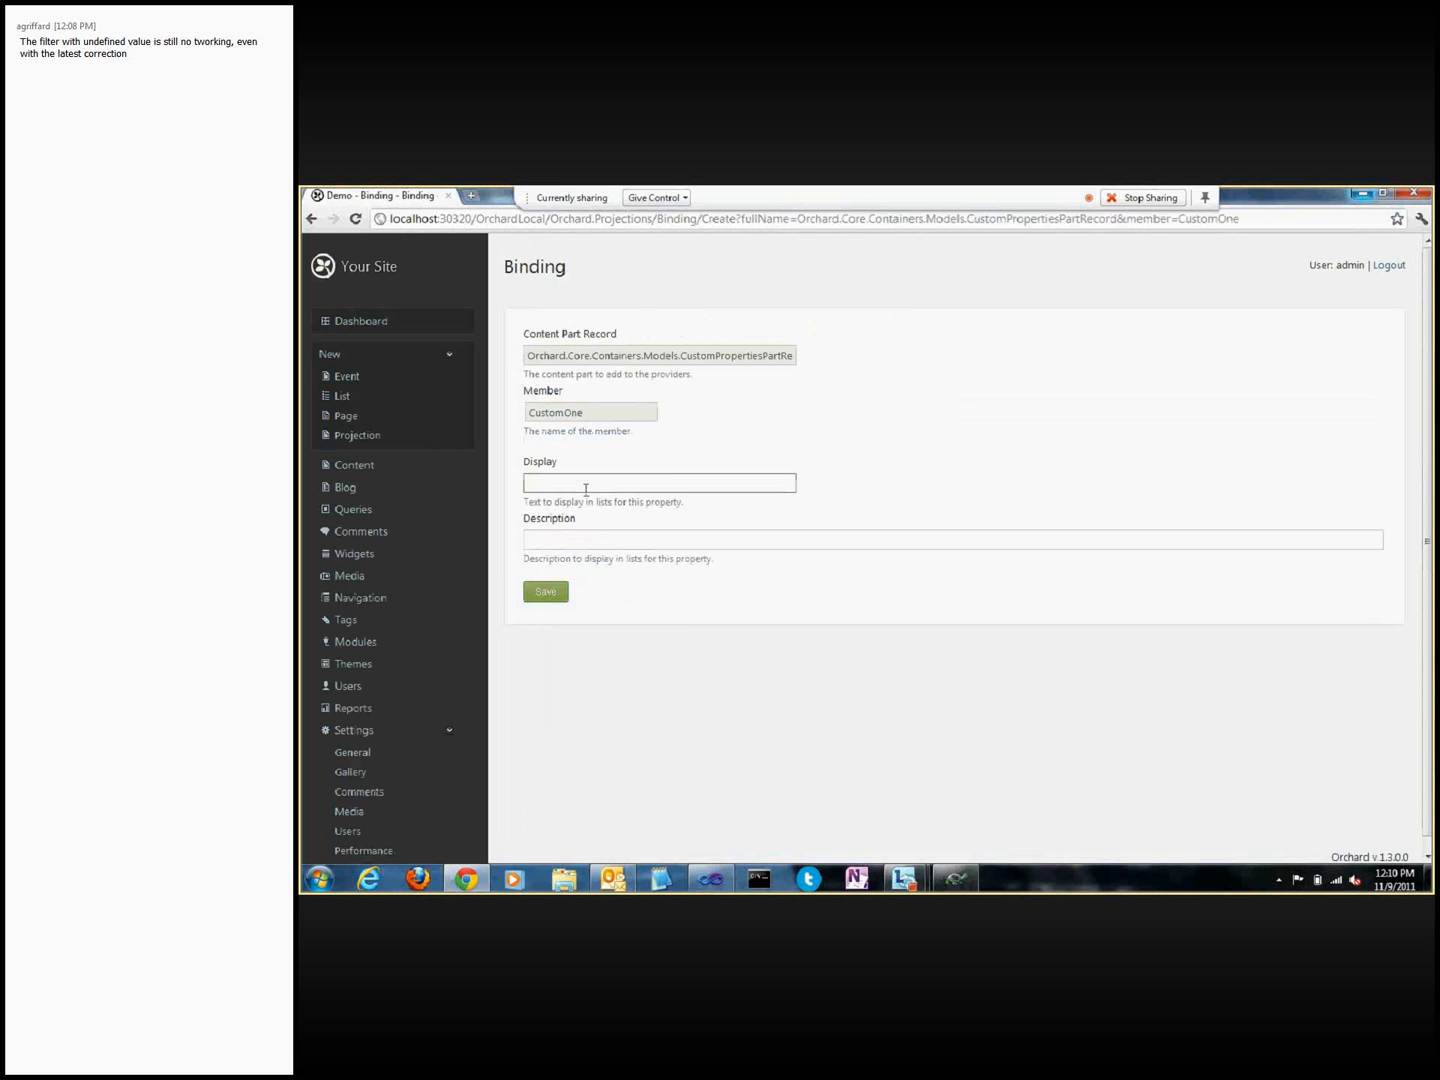
pyautogui.write('Sample property')
pyautogui.click(580, 546)
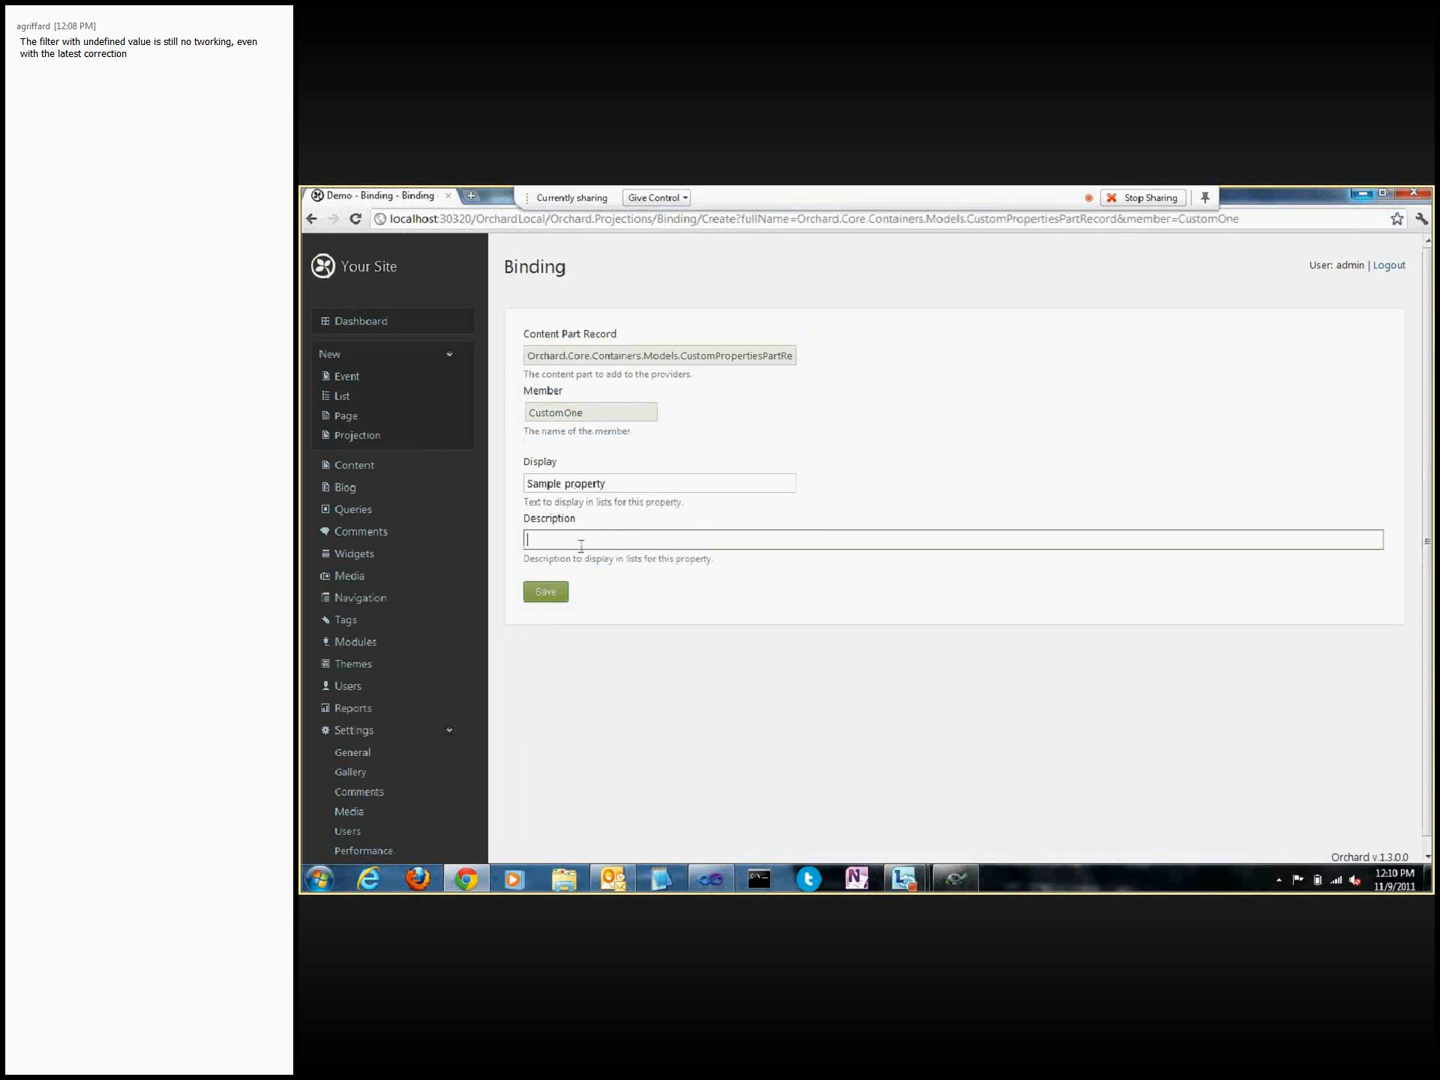
pyautogui.write('This is a sample property')
pyautogui.click(566, 594)
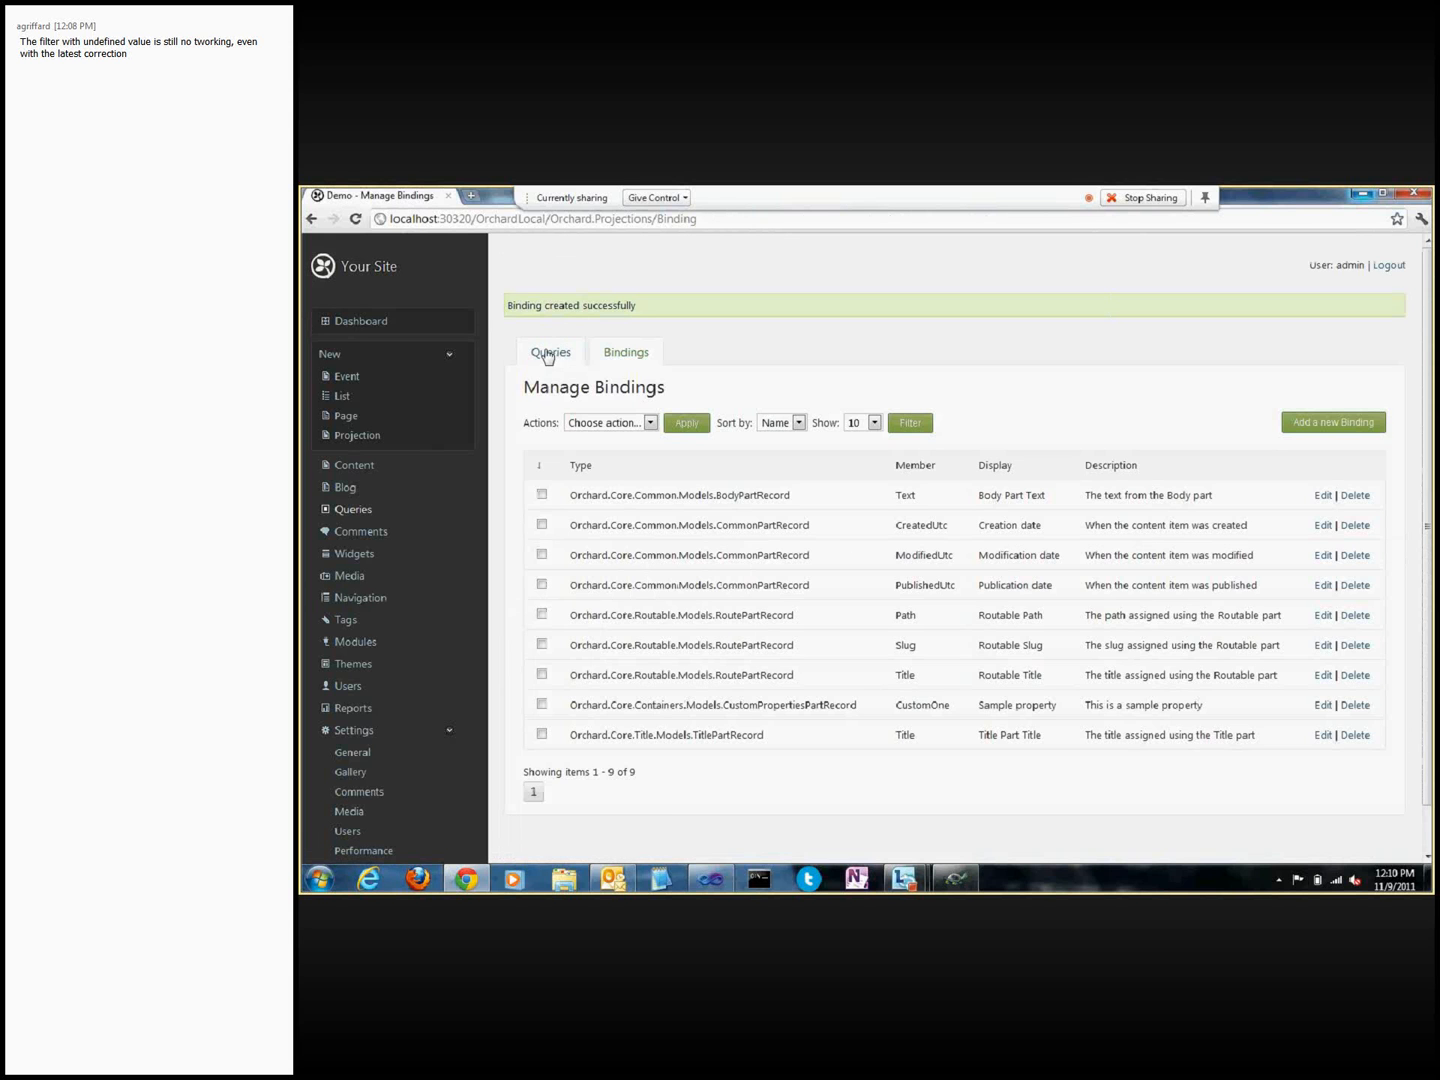
# Step: Open the filter choices for the first group of the Events query and examine the Custom Properties Part Record category
pyautogui.click(548, 354)
pyautogui.click(669, 468)
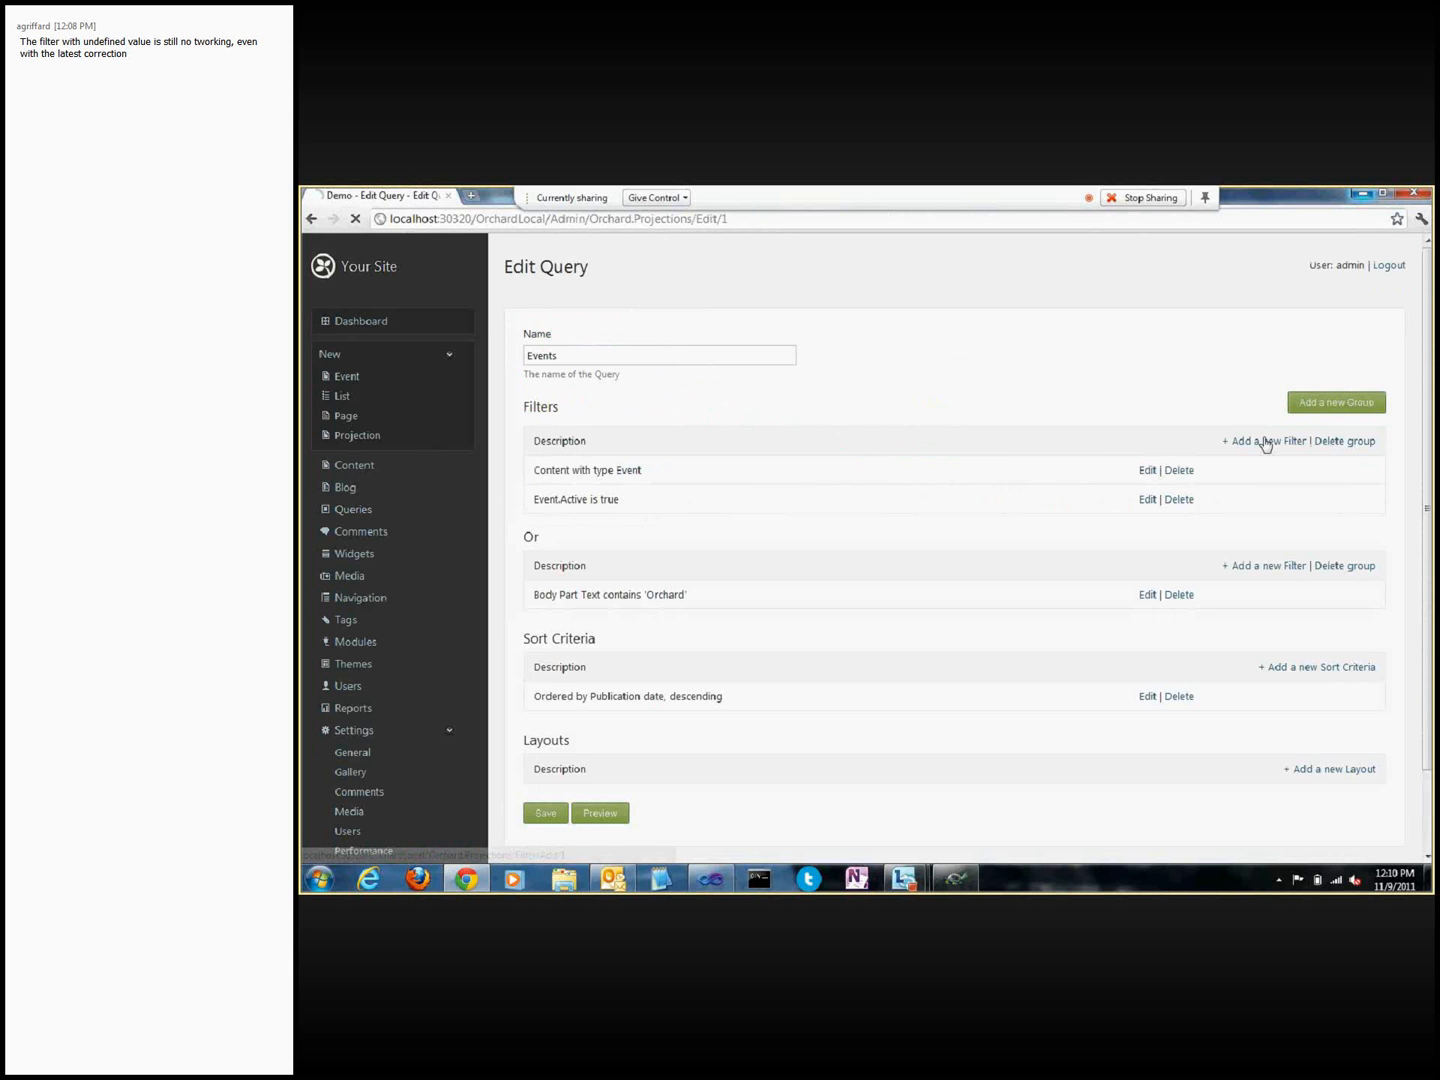
pyautogui.click(1266, 441)
pyautogui.scroll(-1, 746, 473)
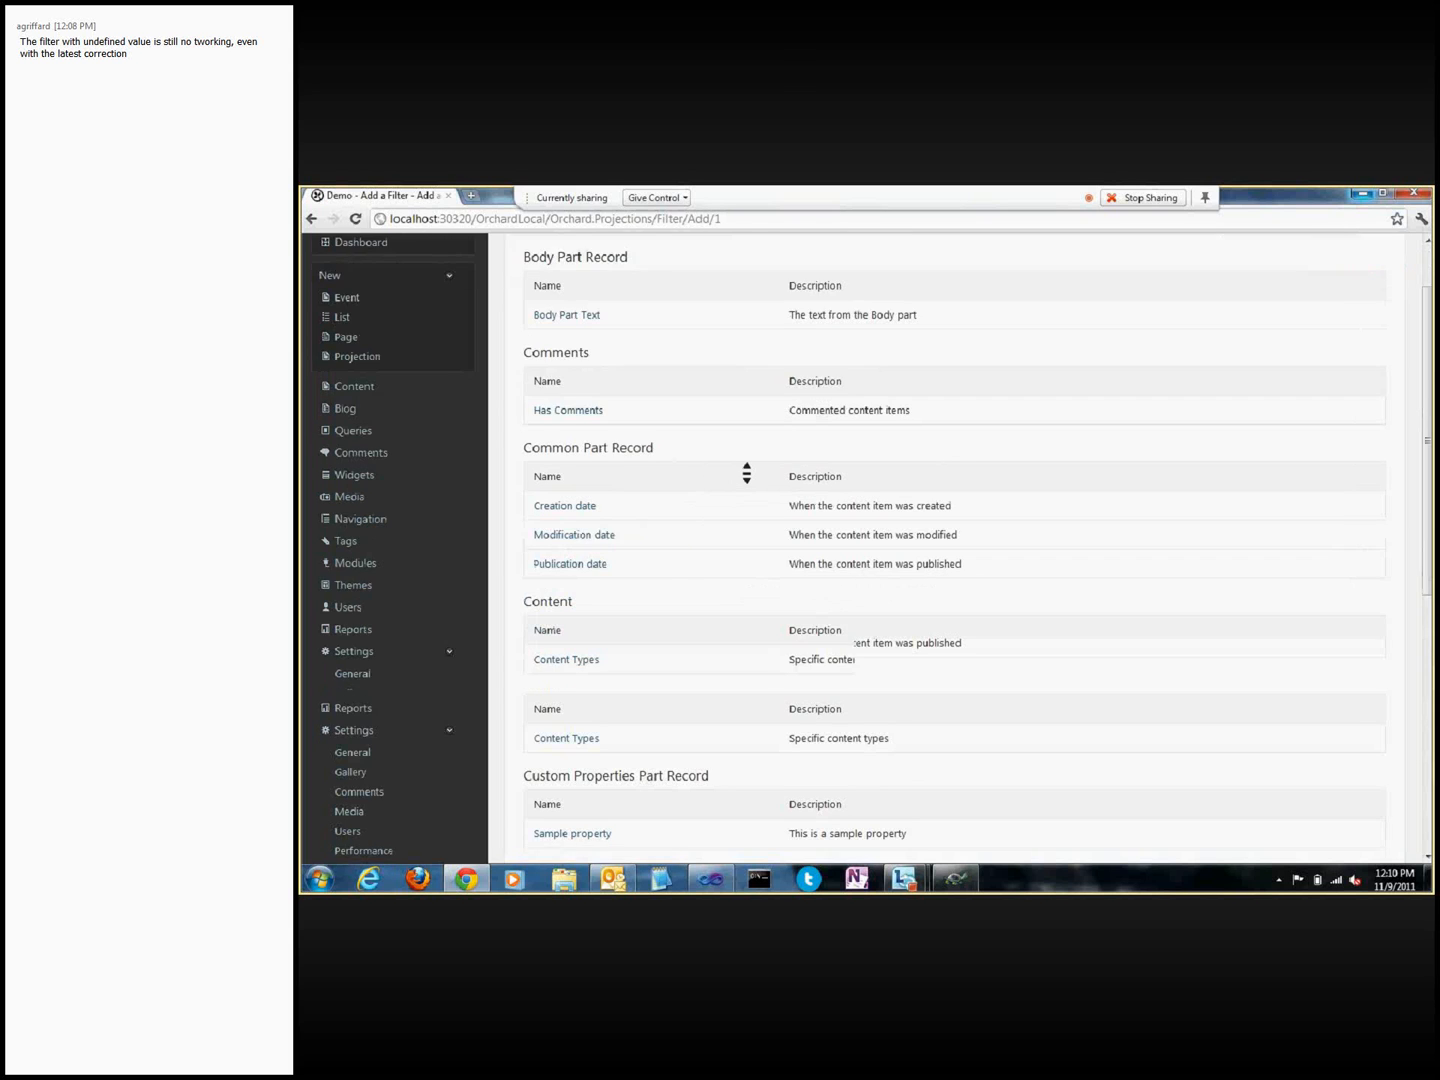
pyautogui.scroll(-3, 746, 473)
pyautogui.scroll(-3, 659, 543)
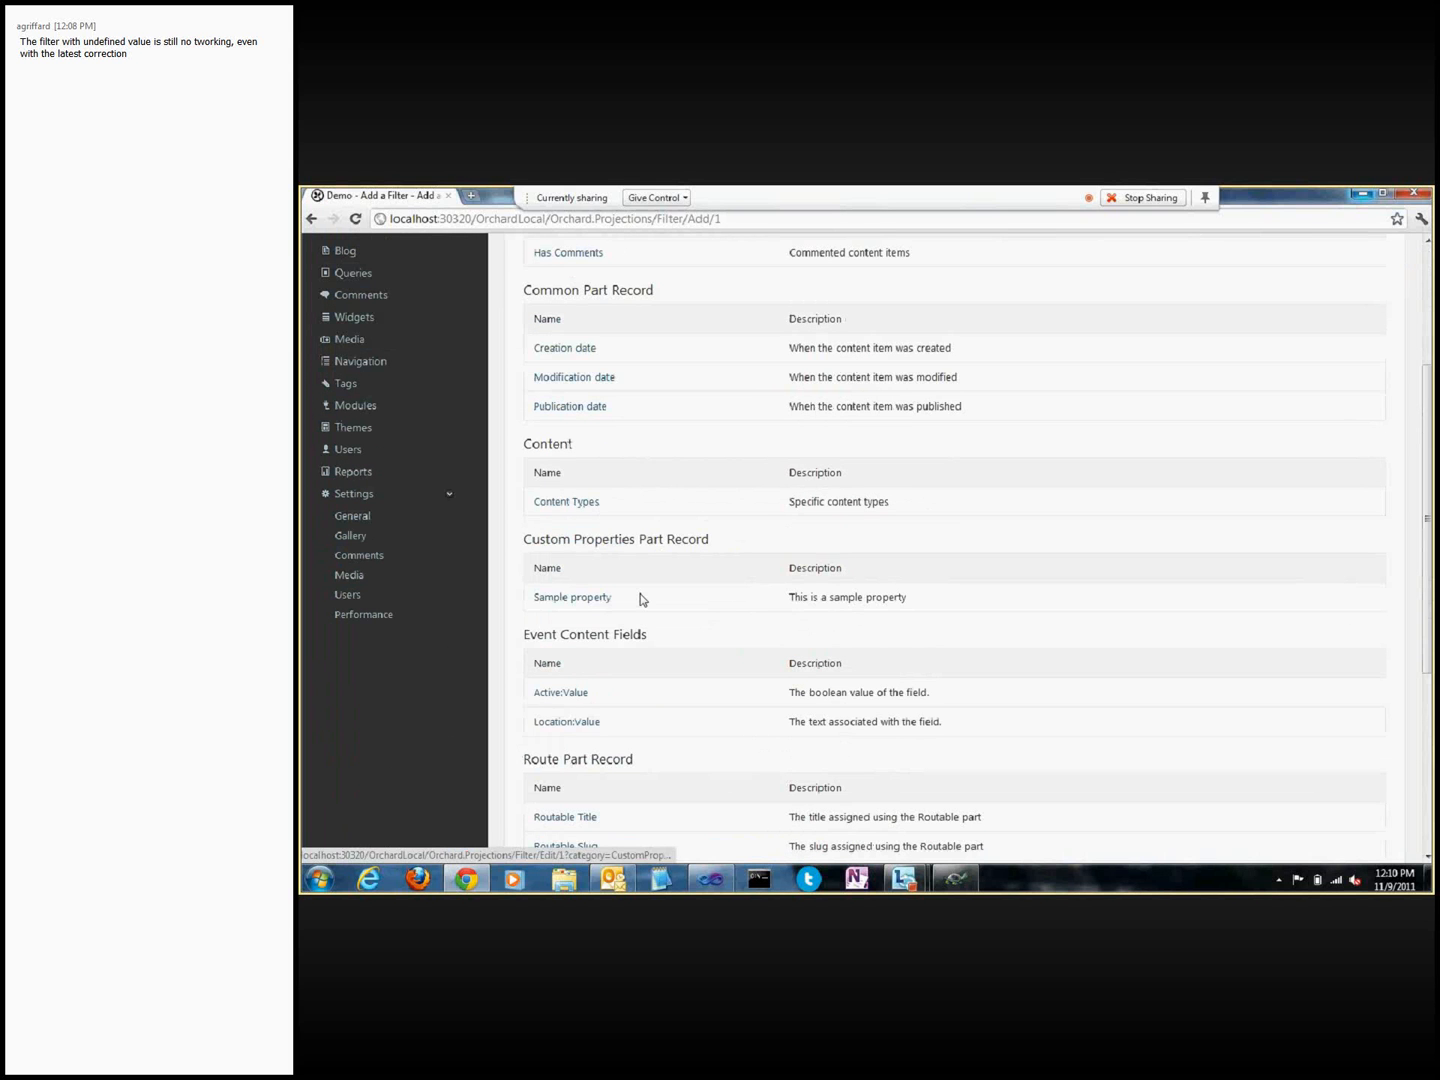
pyautogui.tripleClick(828, 600)
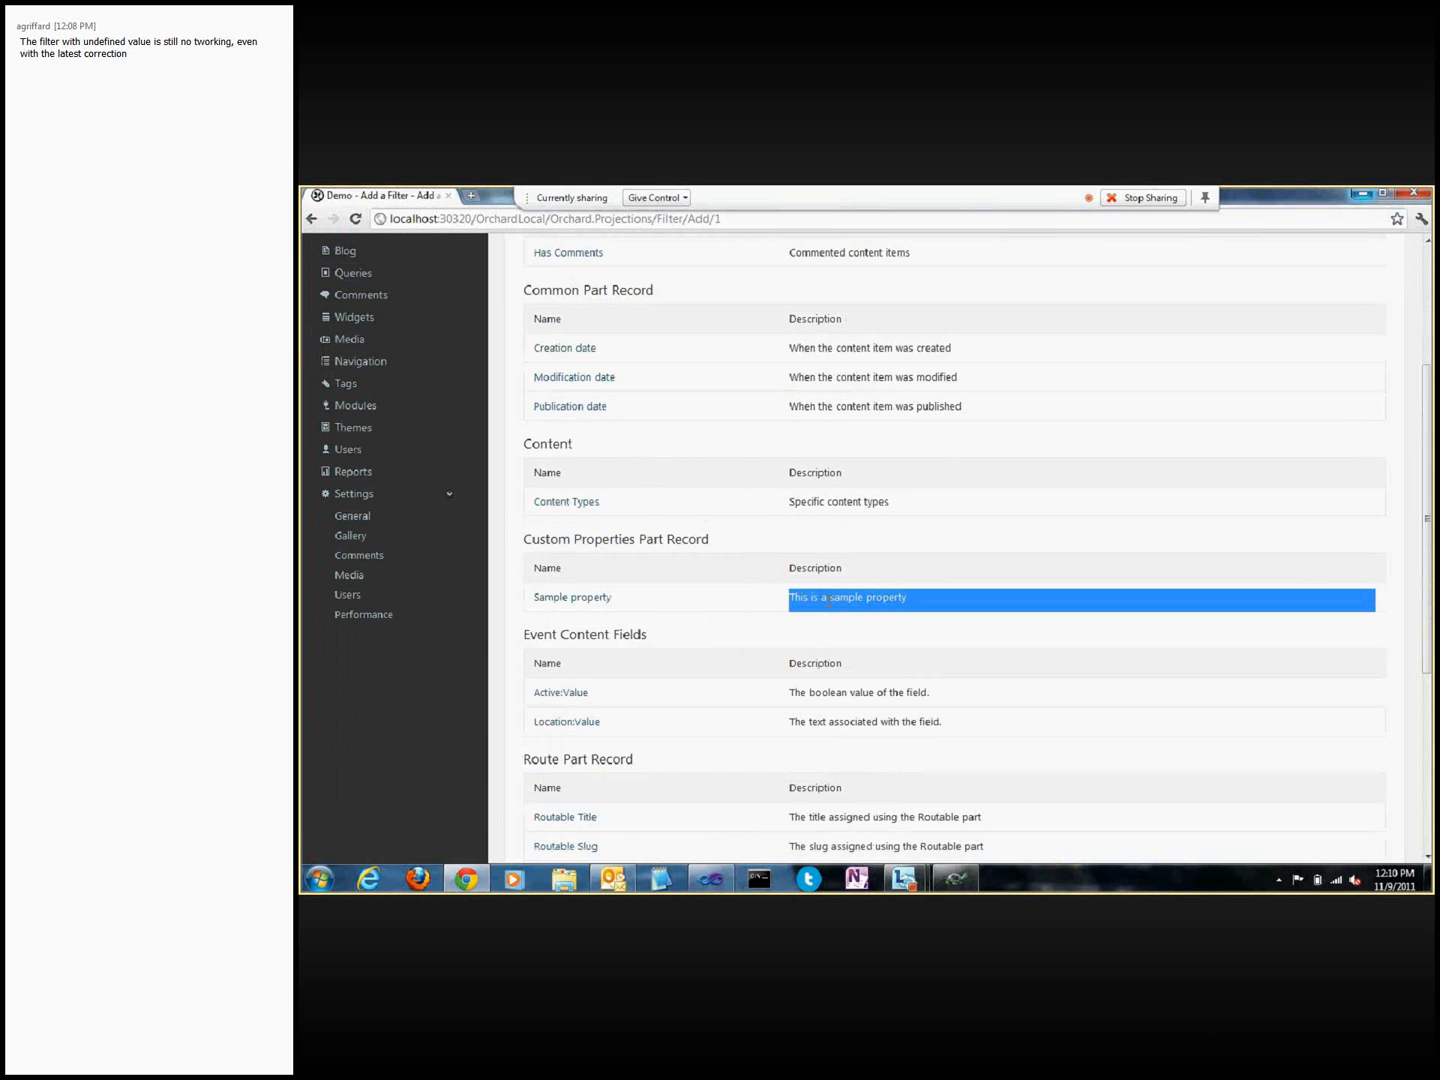
pyautogui.click(828, 600)
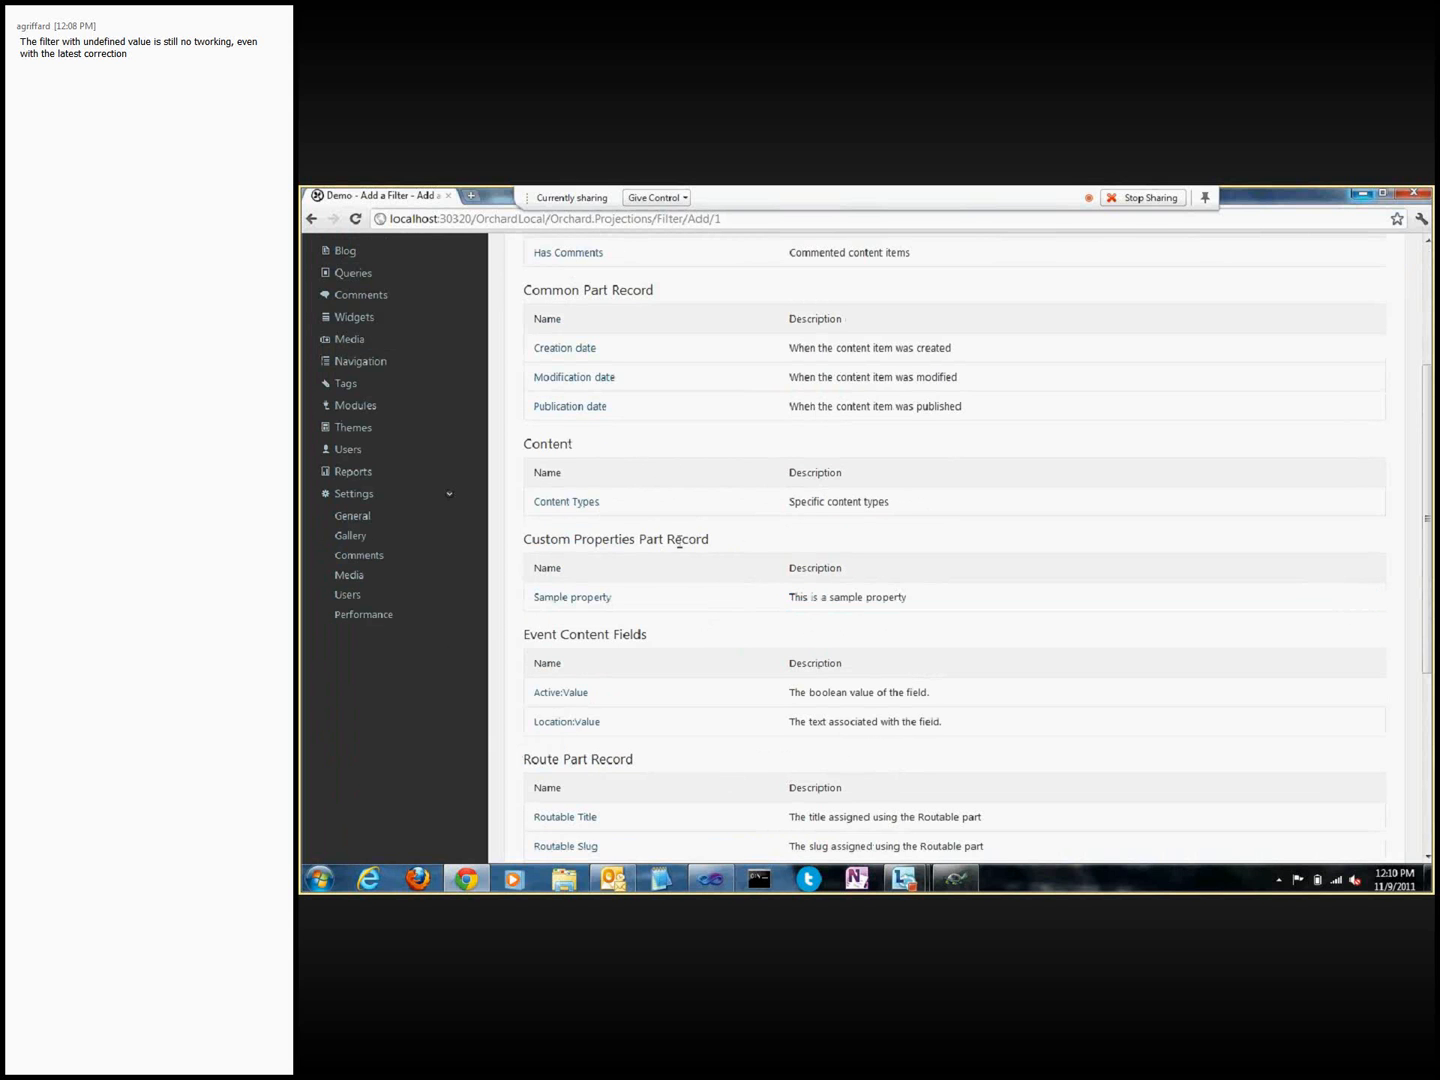
# Step: Open the Sample property filter form, review its operator choices, and go back without saving
pyautogui.click(590, 598)
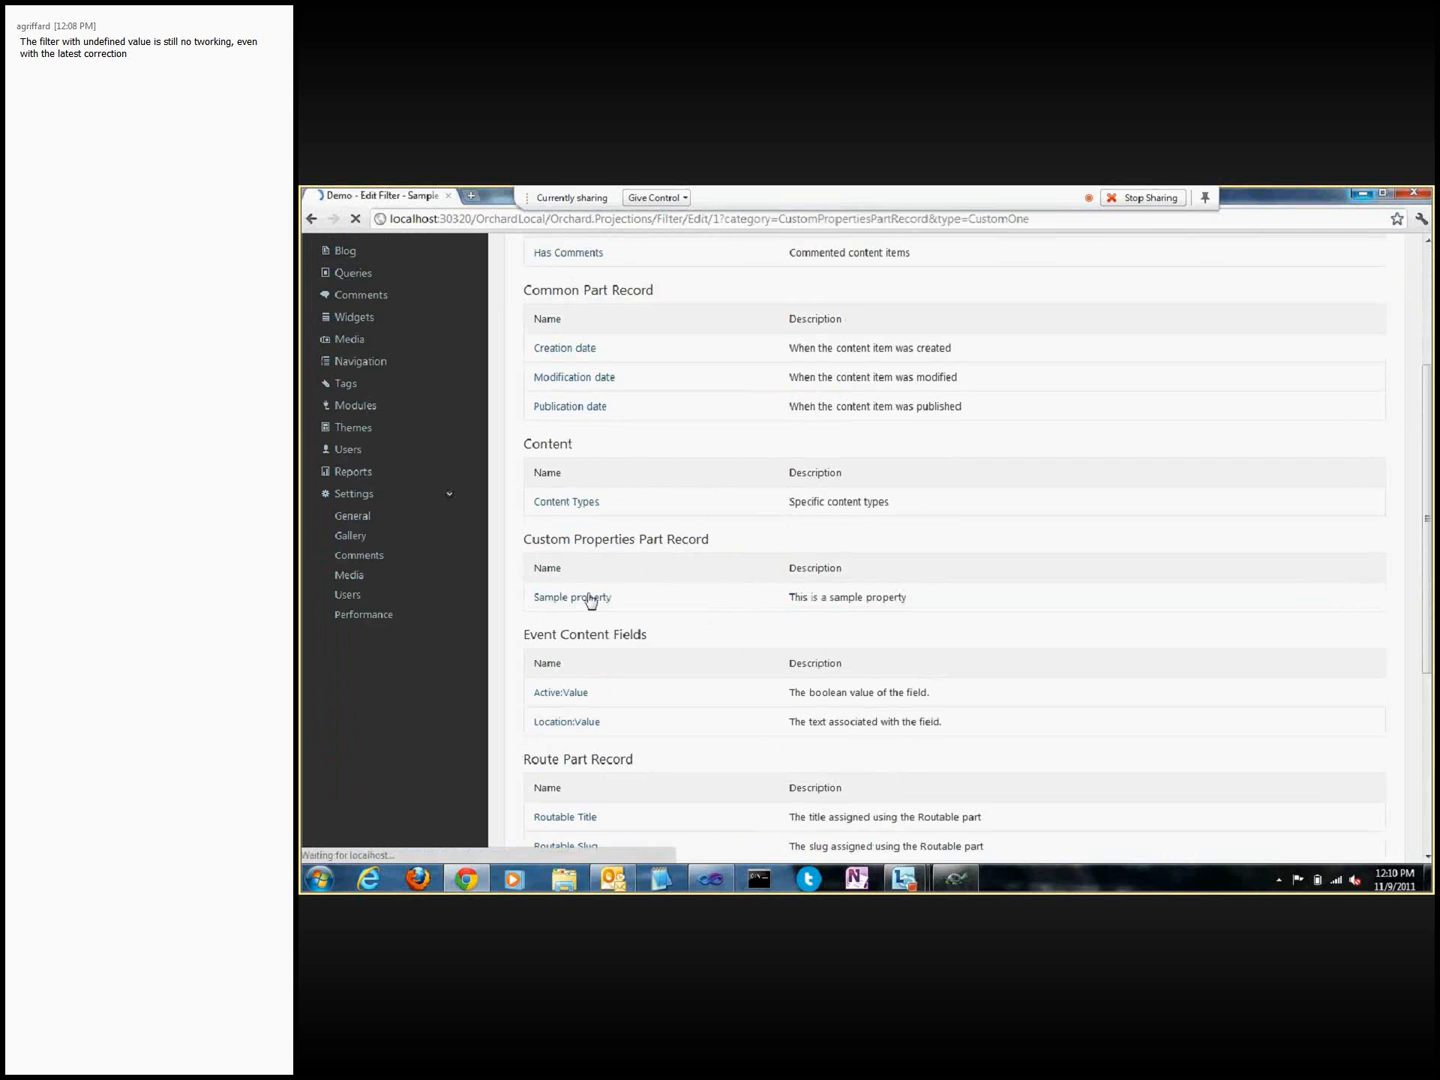
pyautogui.click(626, 472)
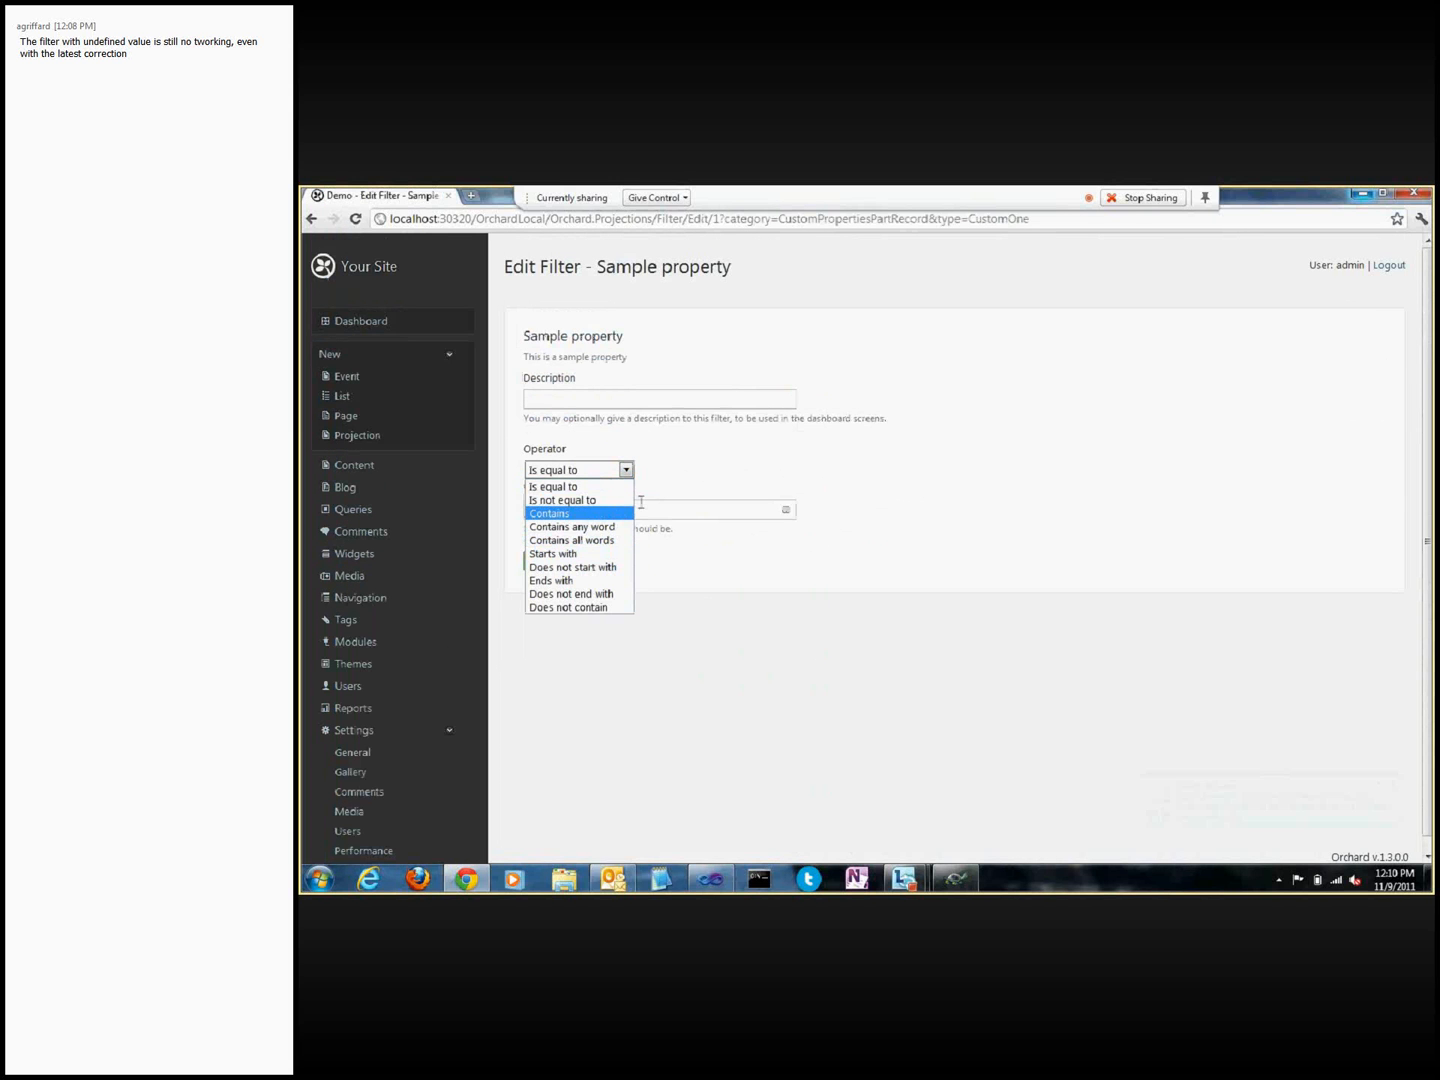
pyautogui.click(668, 477)
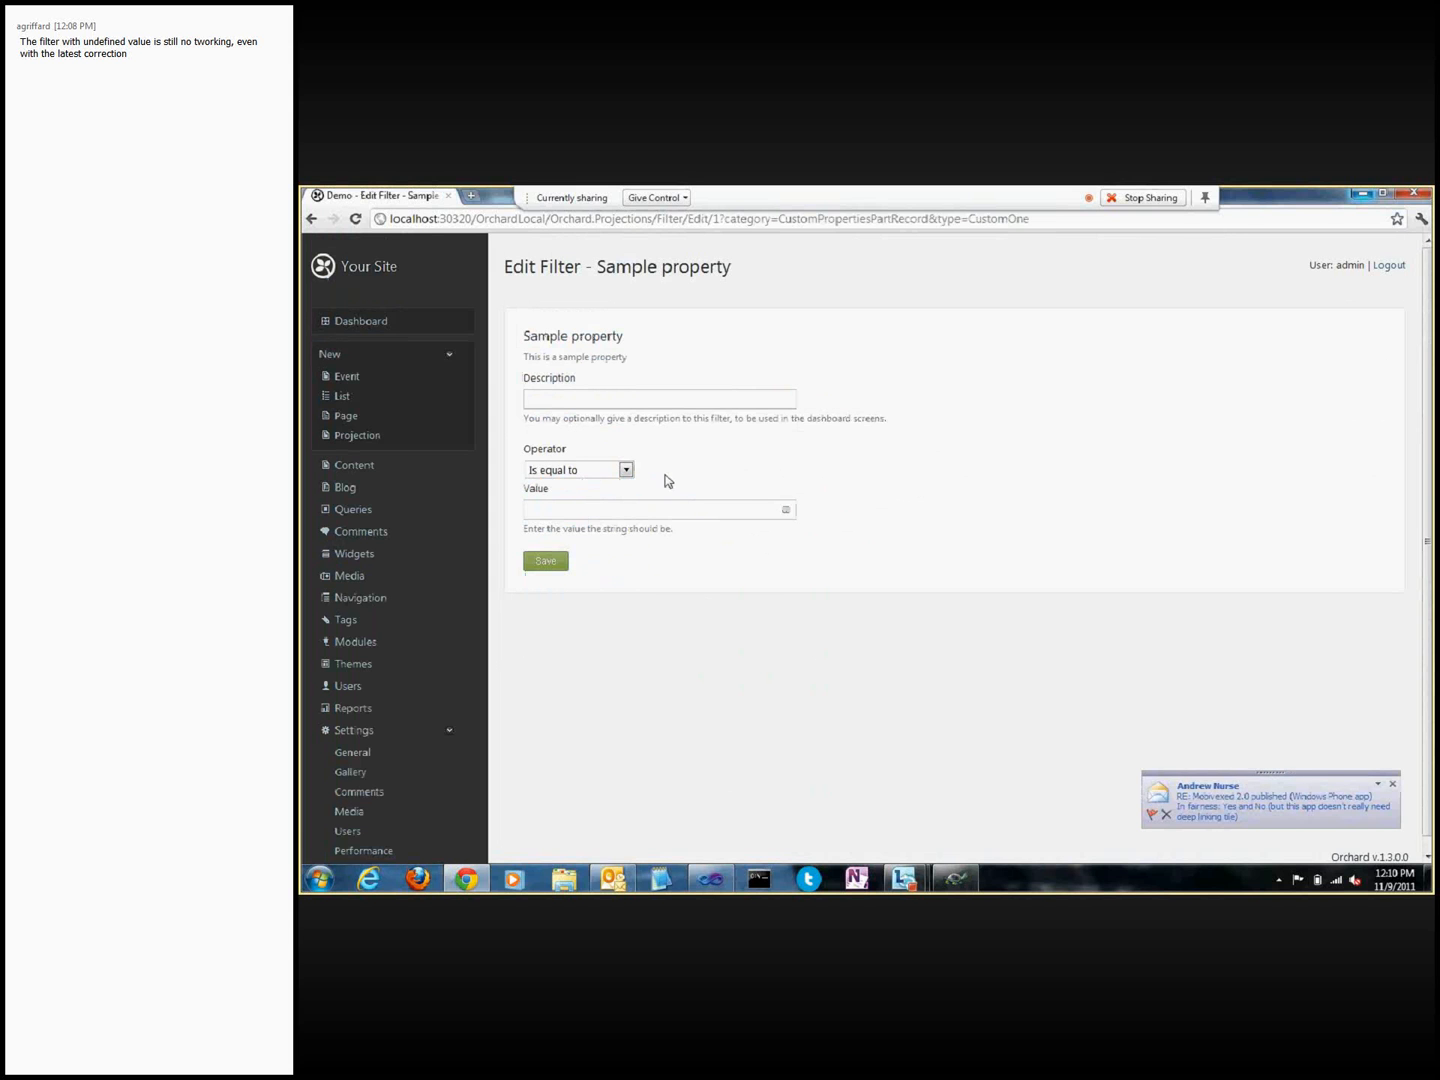
pyautogui.click(312, 220)
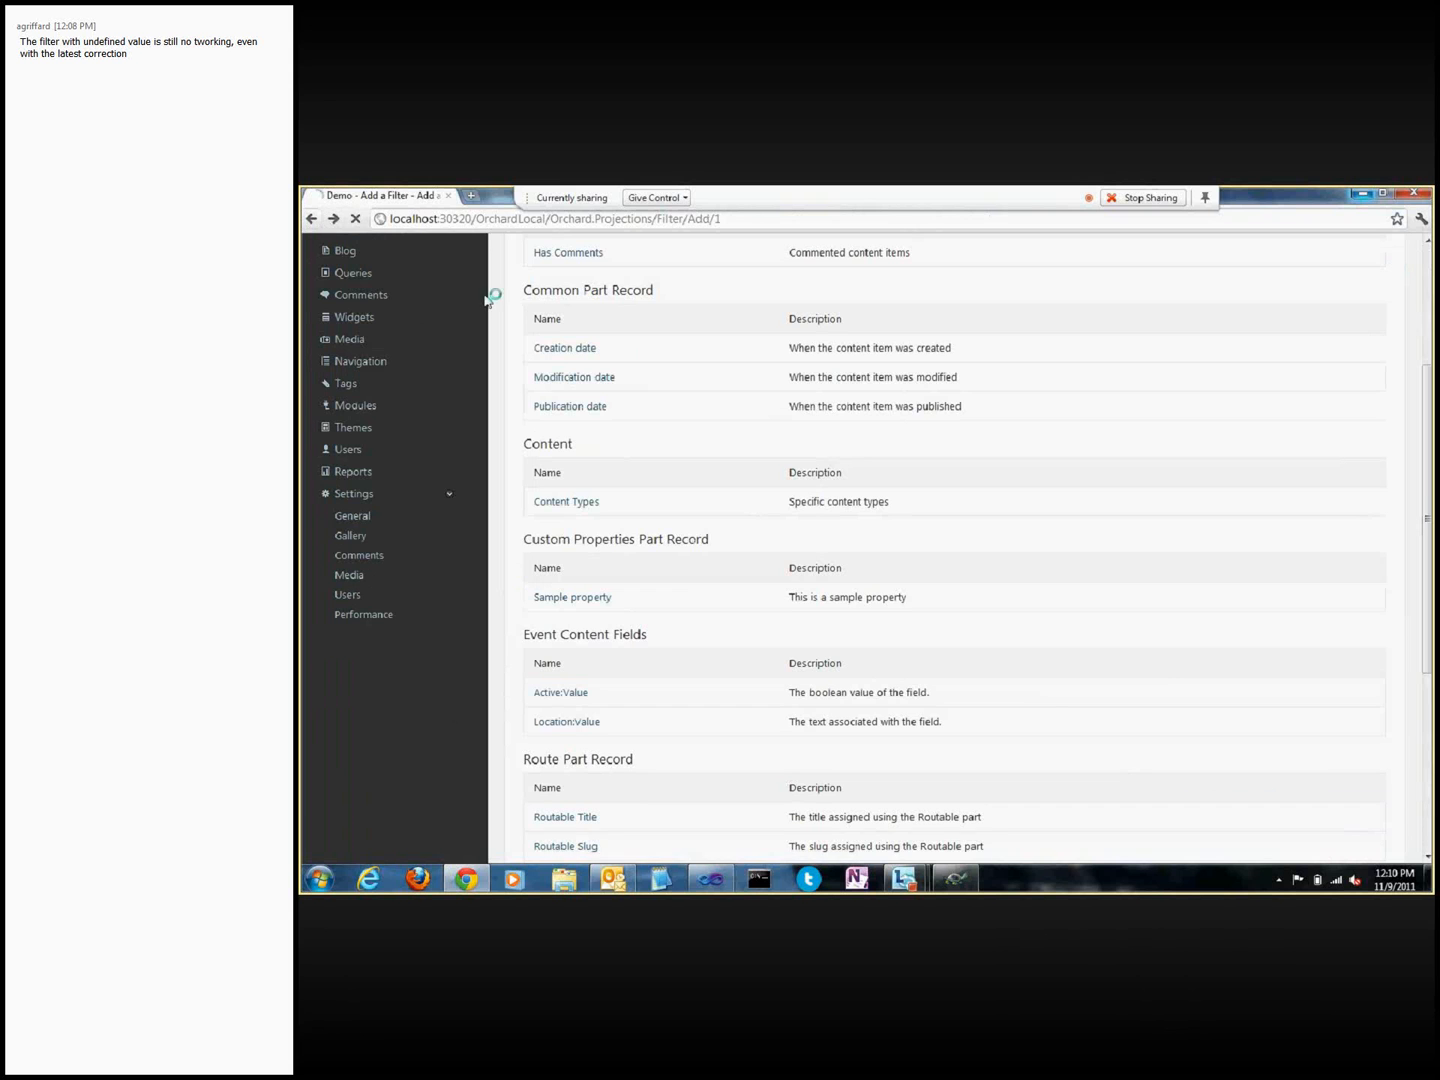
# Step: Review the sort criteria available for the Events query, including Sample property, and return to the query
pyautogui.click(1268, 667)
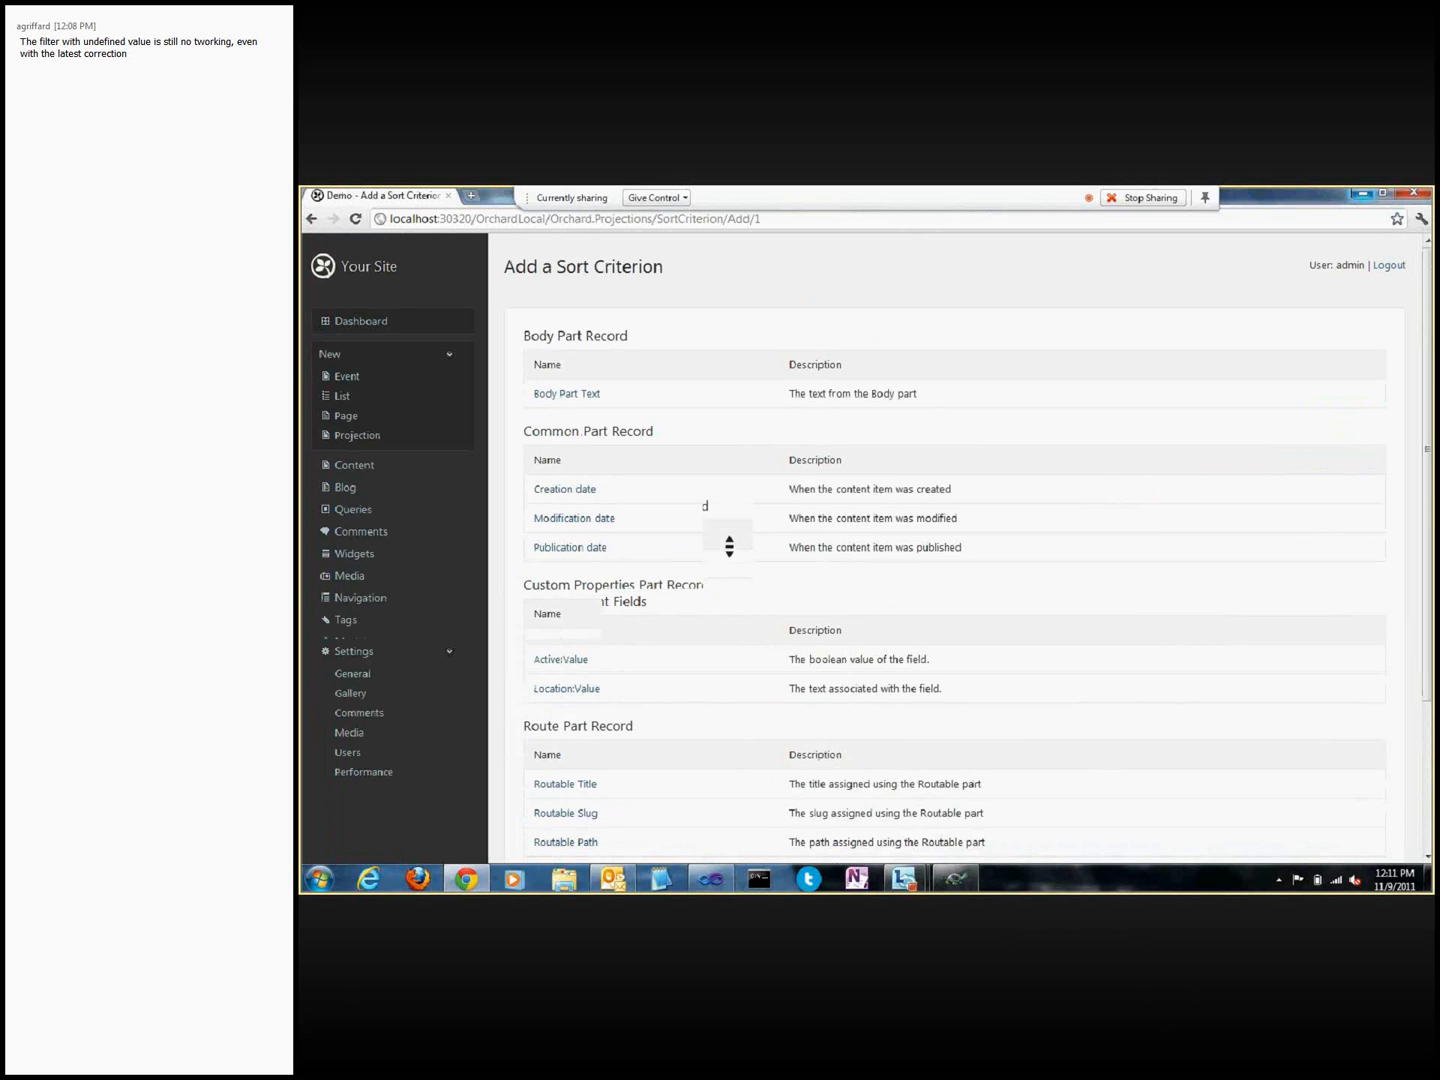
pyautogui.scroll(-1, 720, 548)
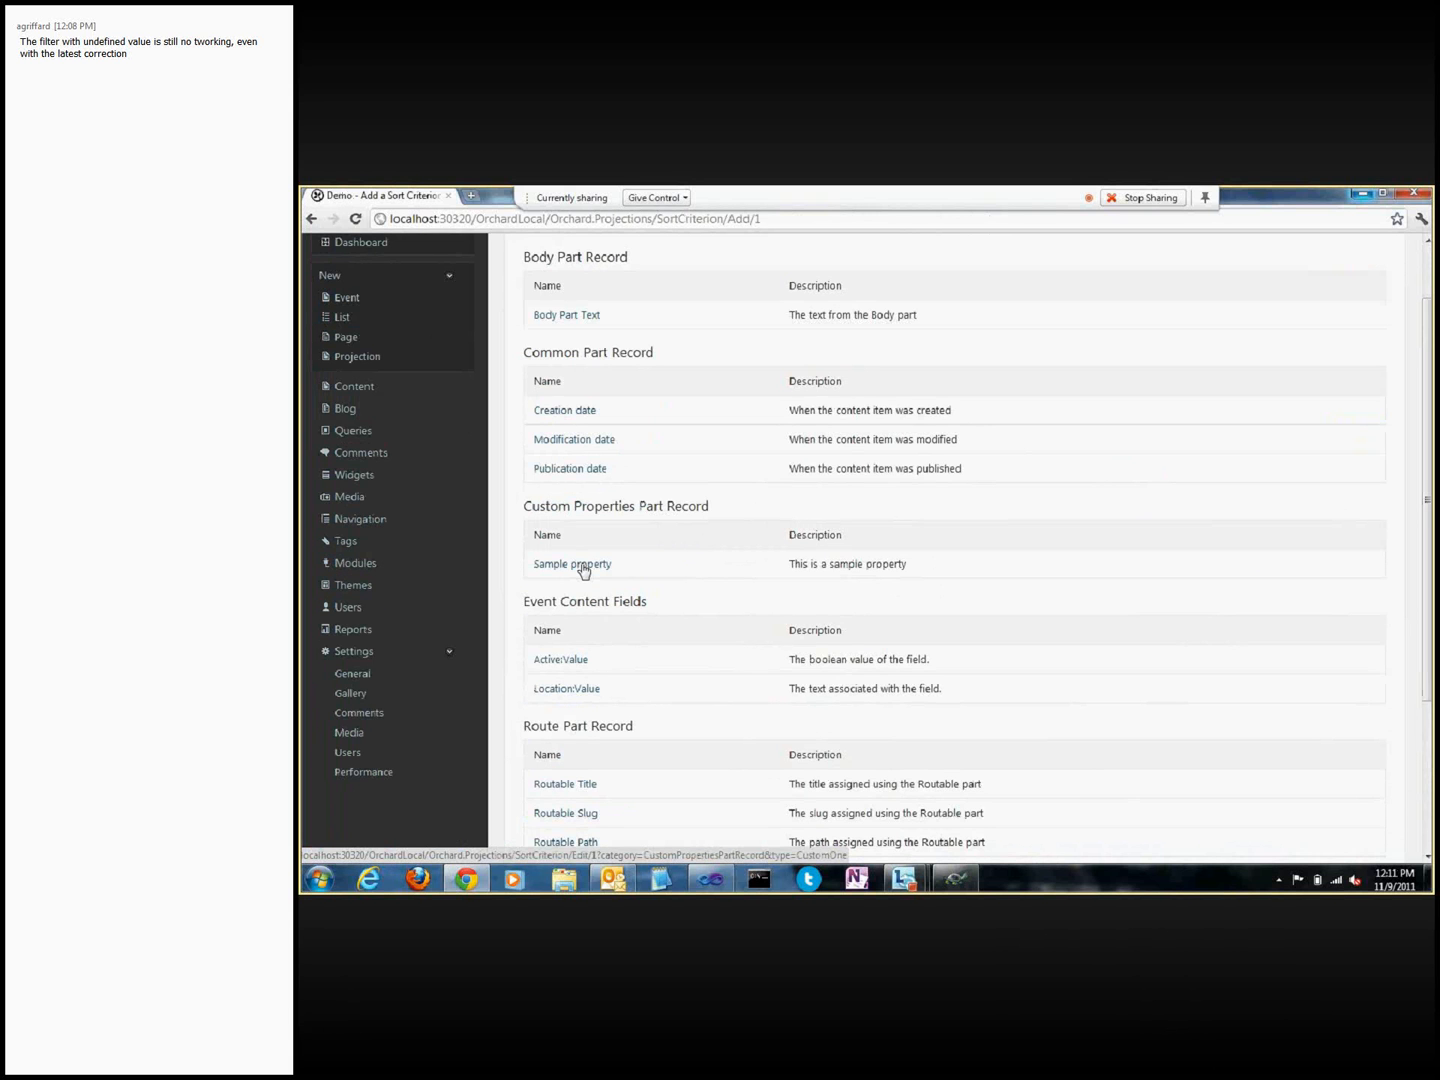
pyautogui.hotkey('alt', 'Left')
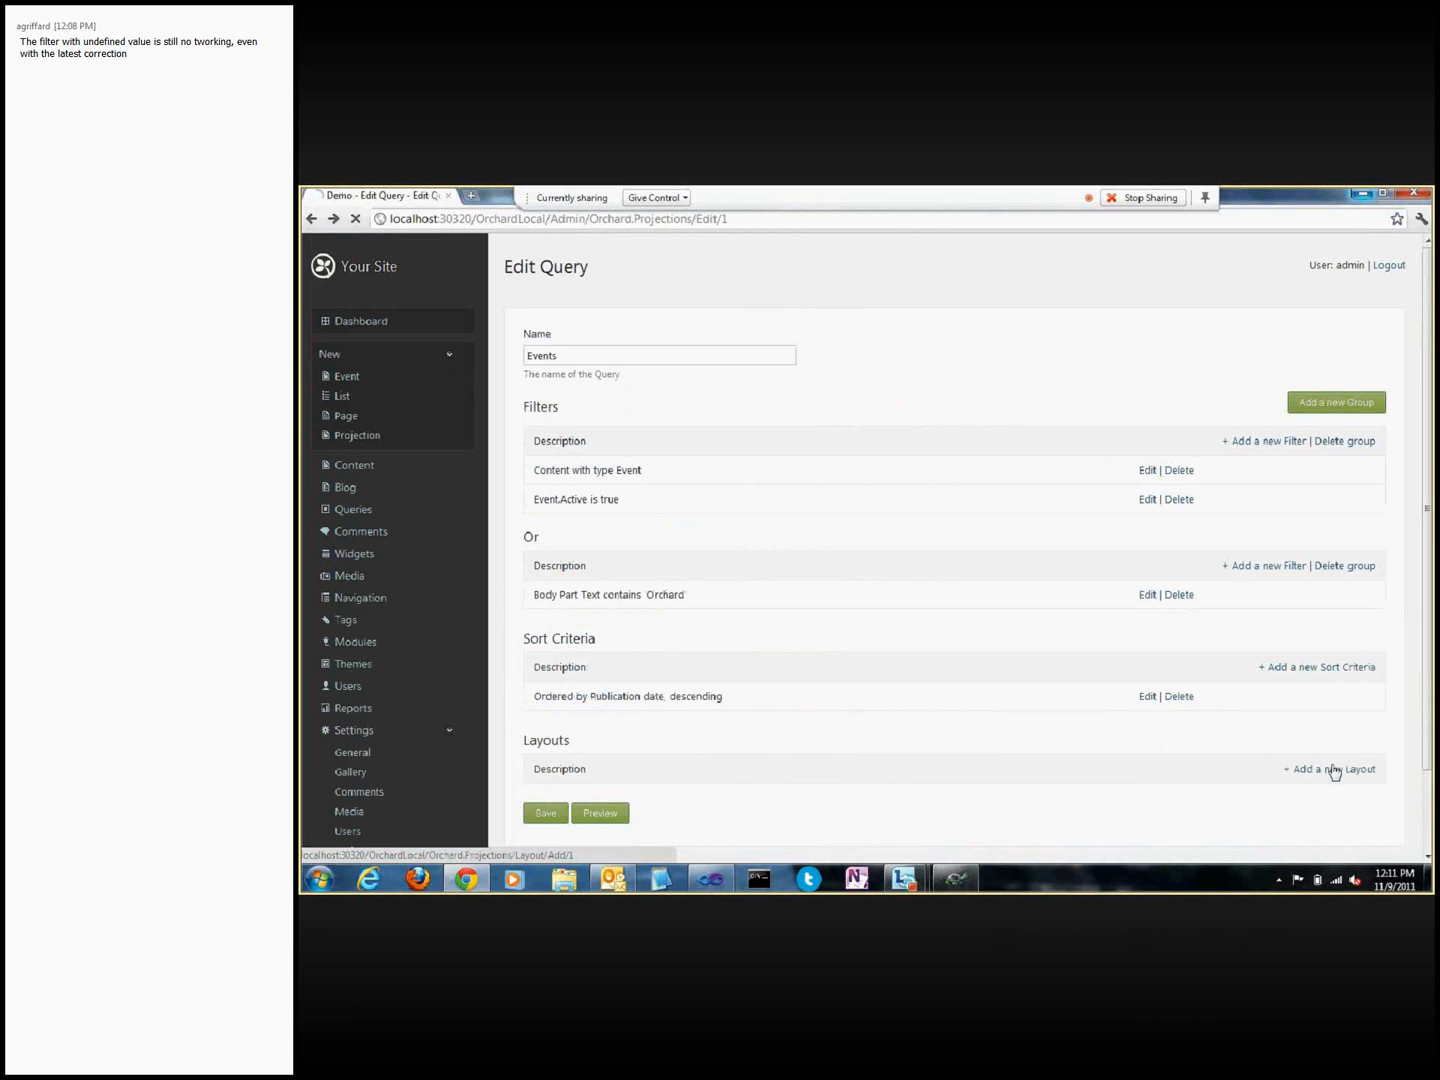
# Step: Add an Html List layout to the Events query with Content display mode, Summary display type and unordered list order
pyautogui.click(1334, 772)
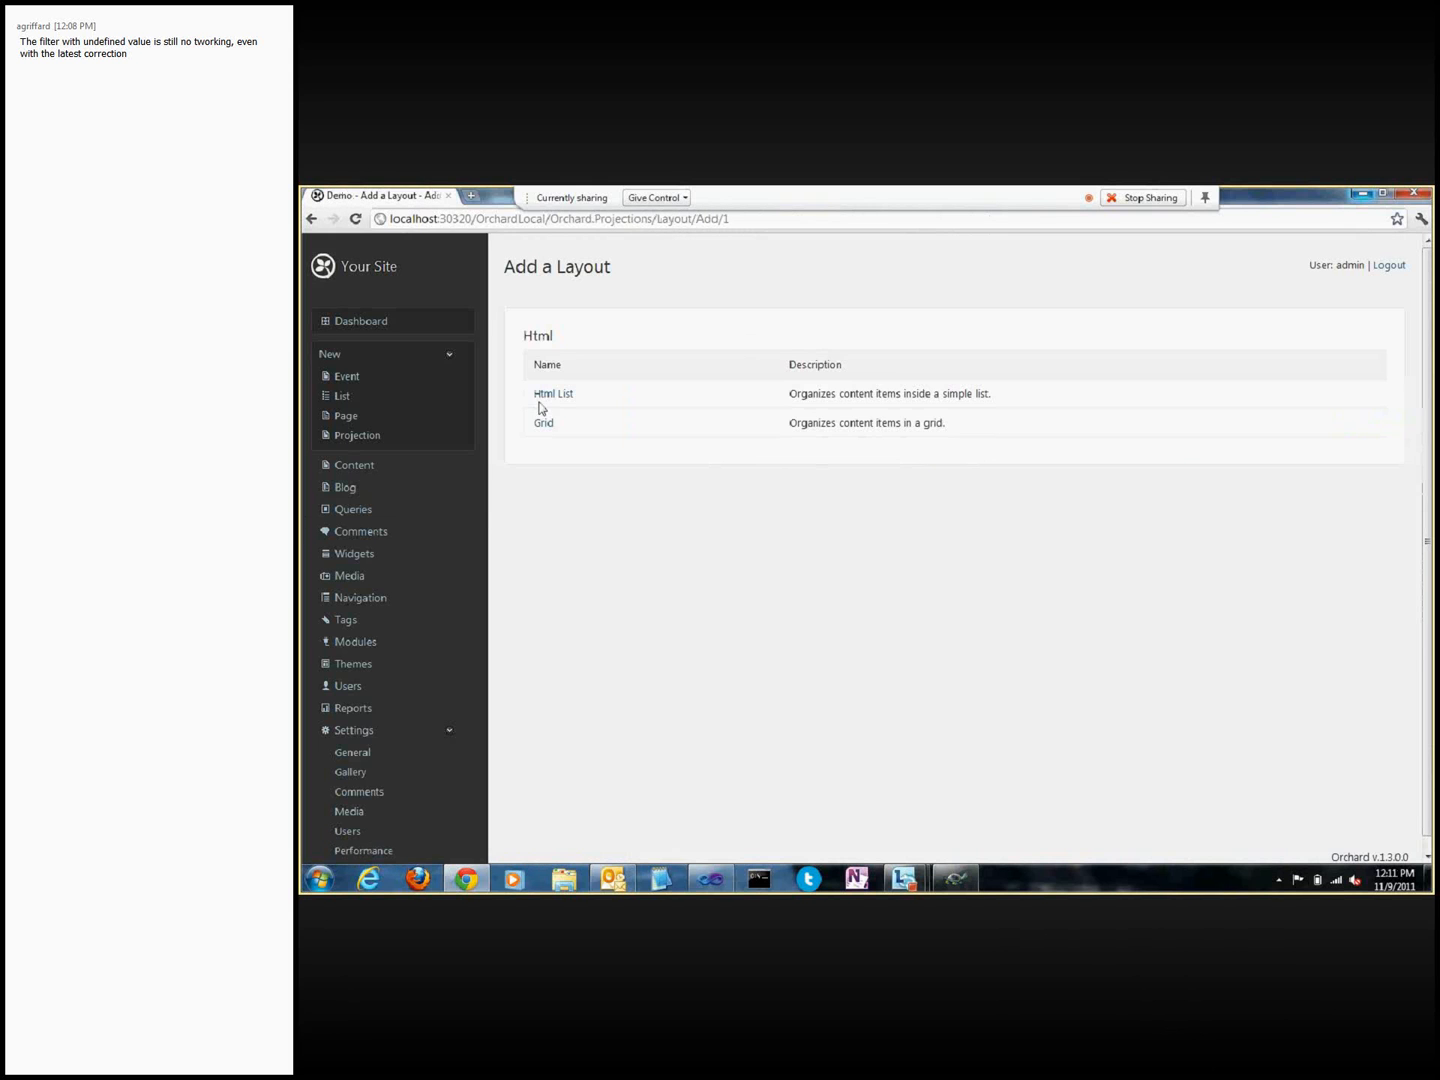
pyautogui.click(552, 395)
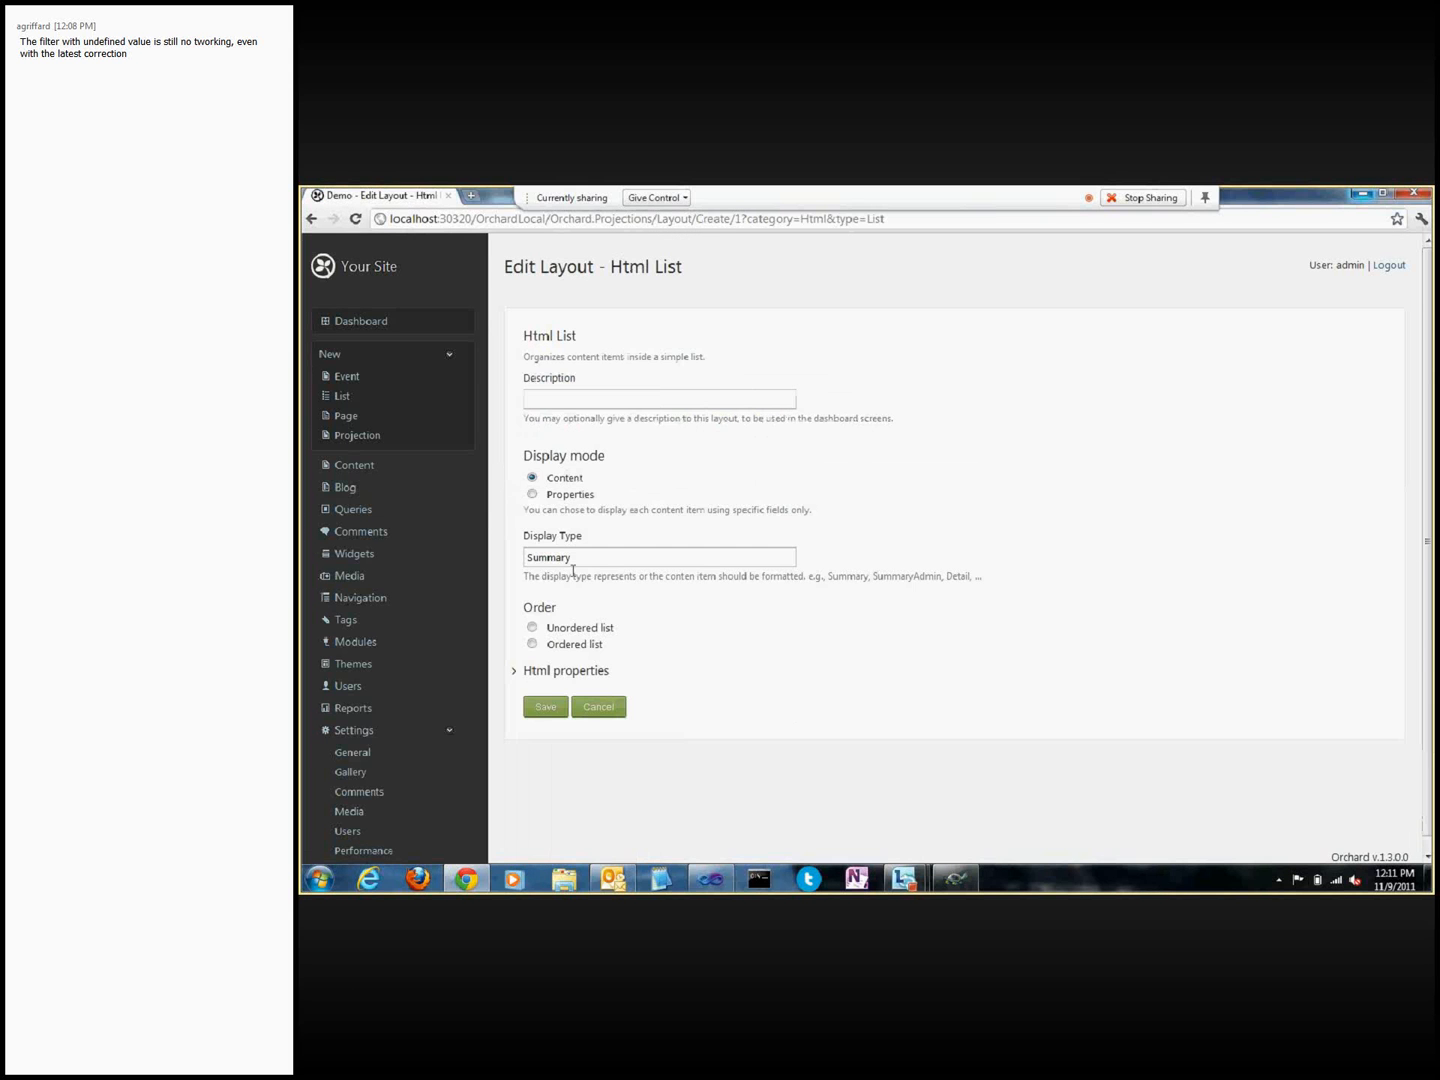
pyautogui.click(558, 707)
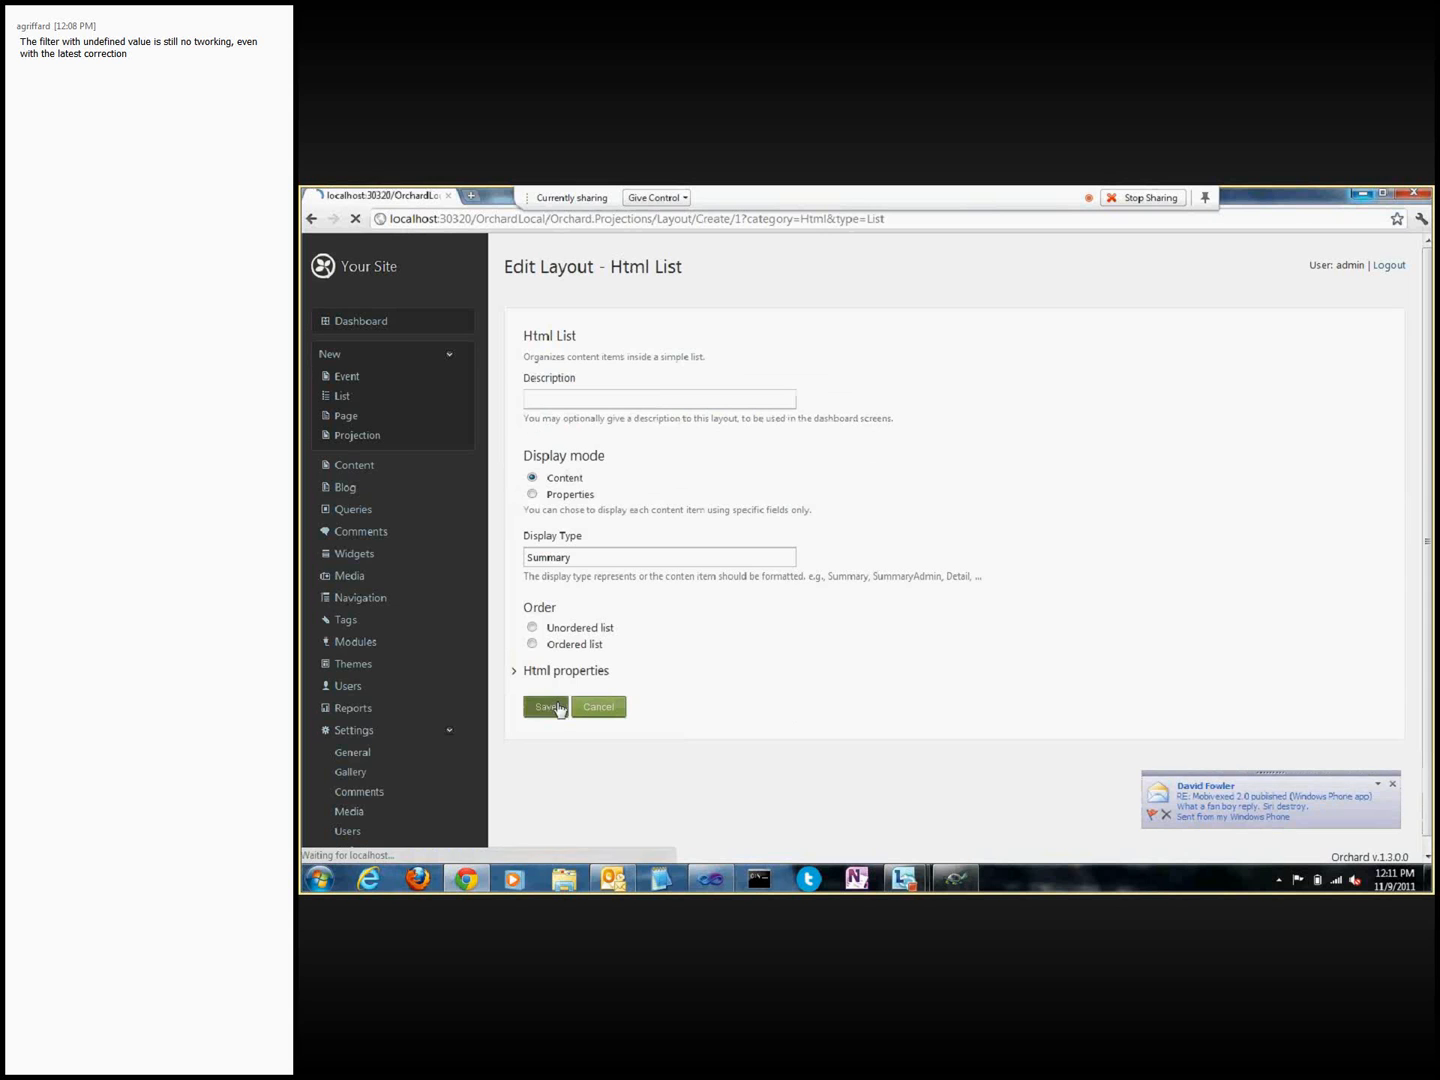
pyautogui.click(576, 660)
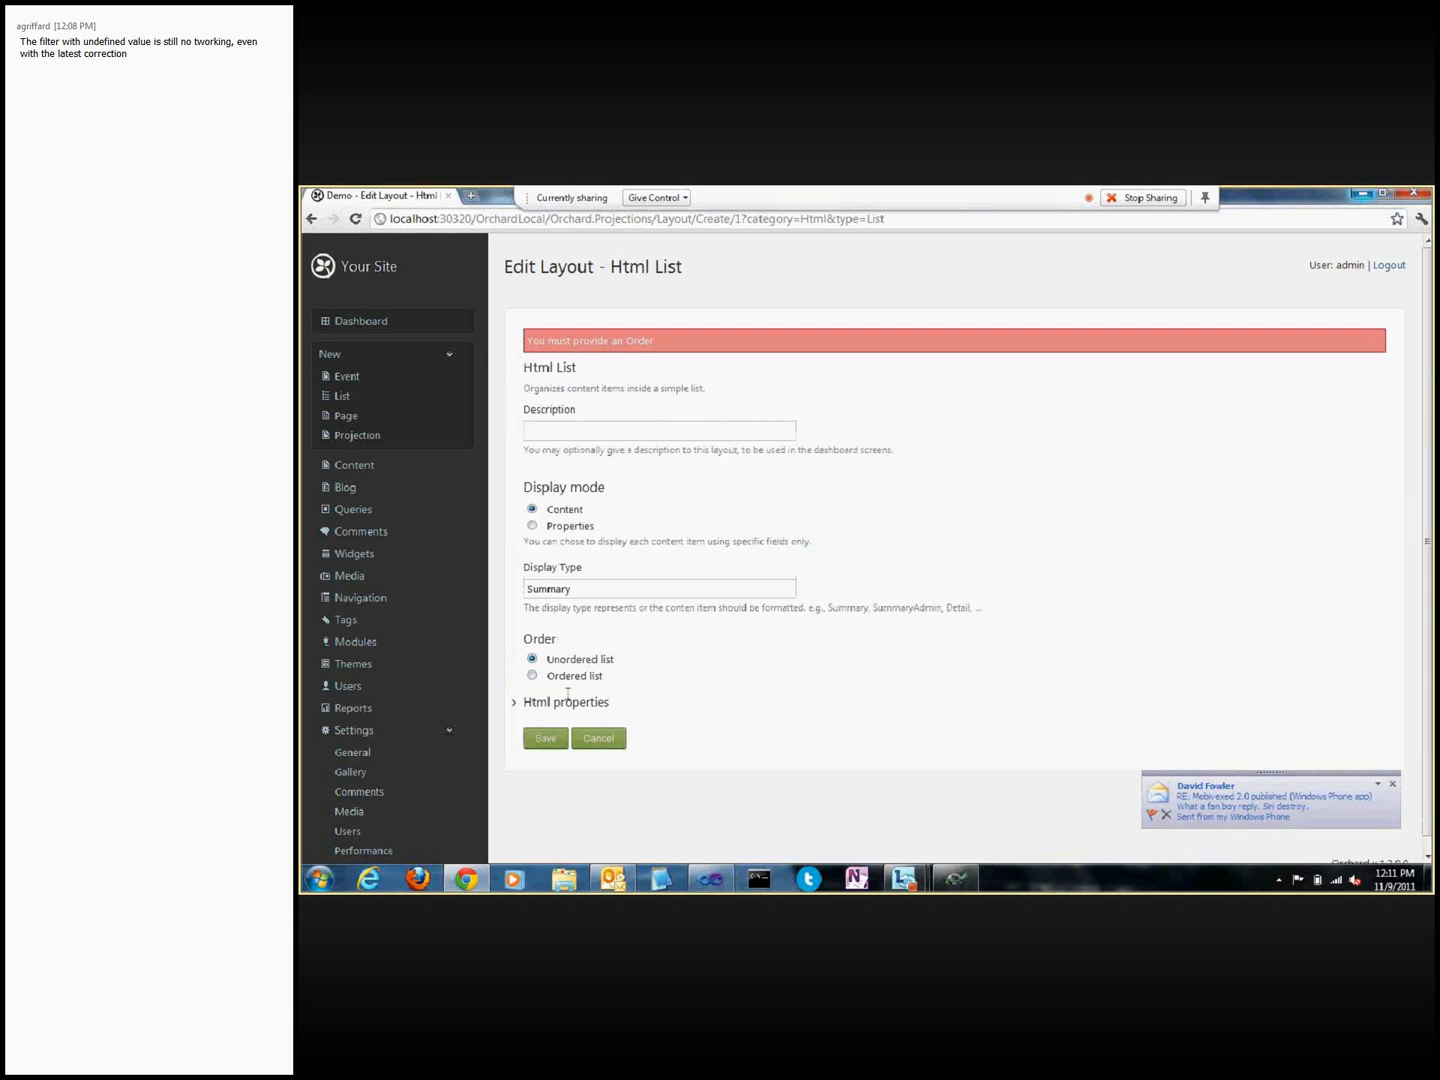
pyautogui.click(545, 738)
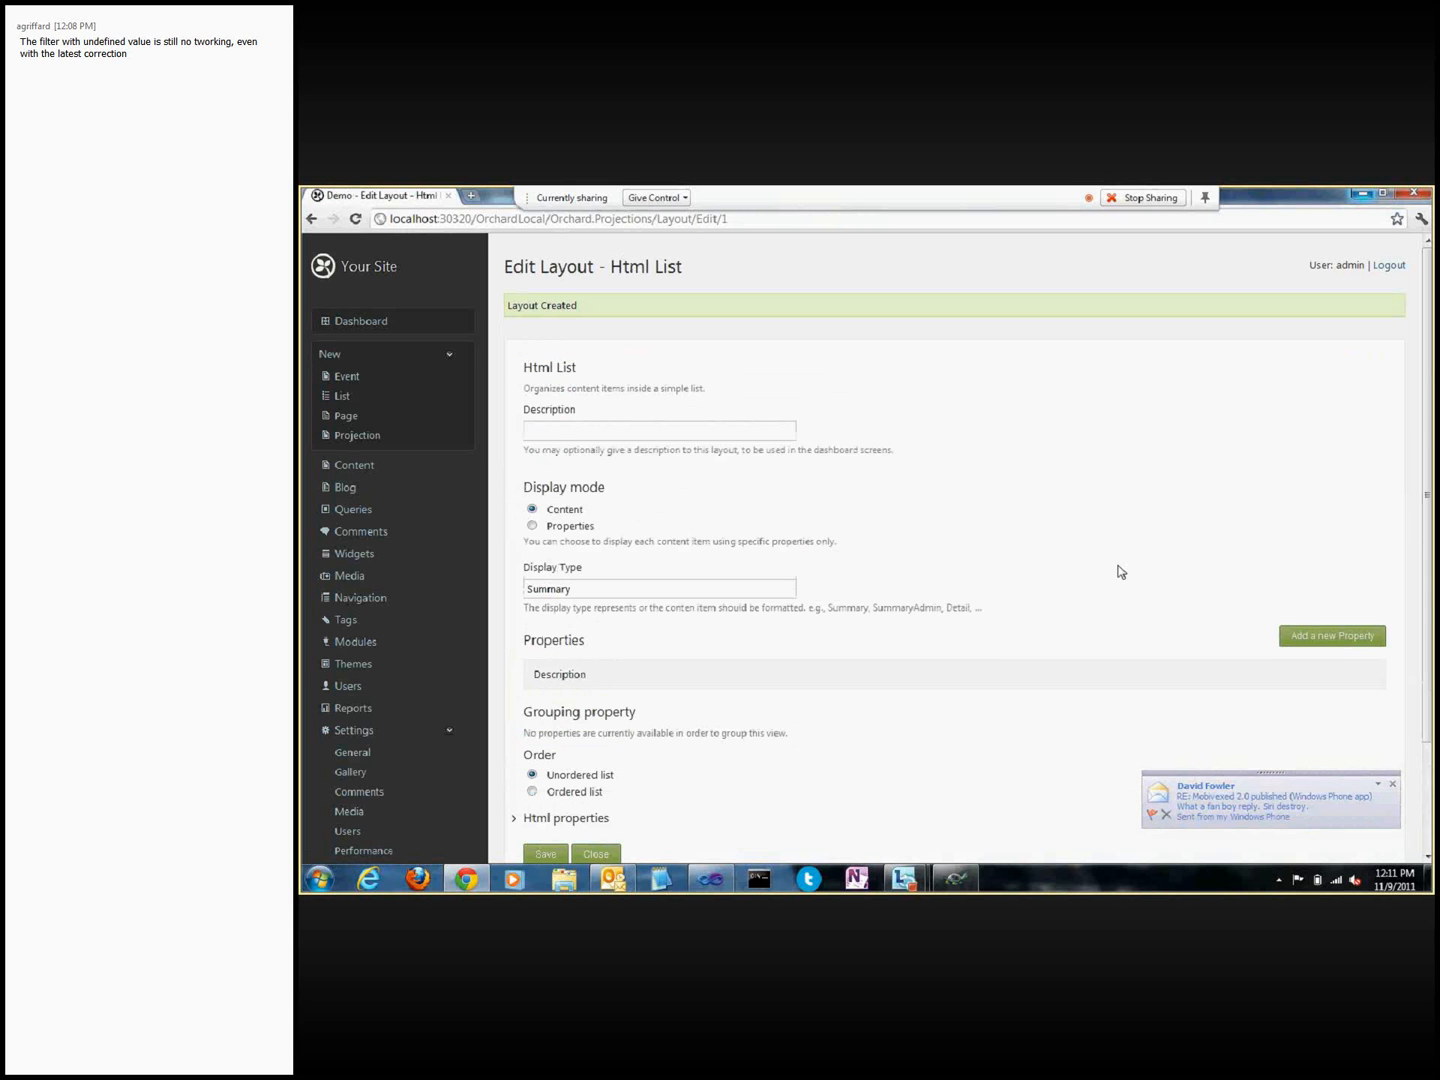
# Step: Open the property choices for the Html List layout and review the available record, content and field properties
pyautogui.click(1296, 640)
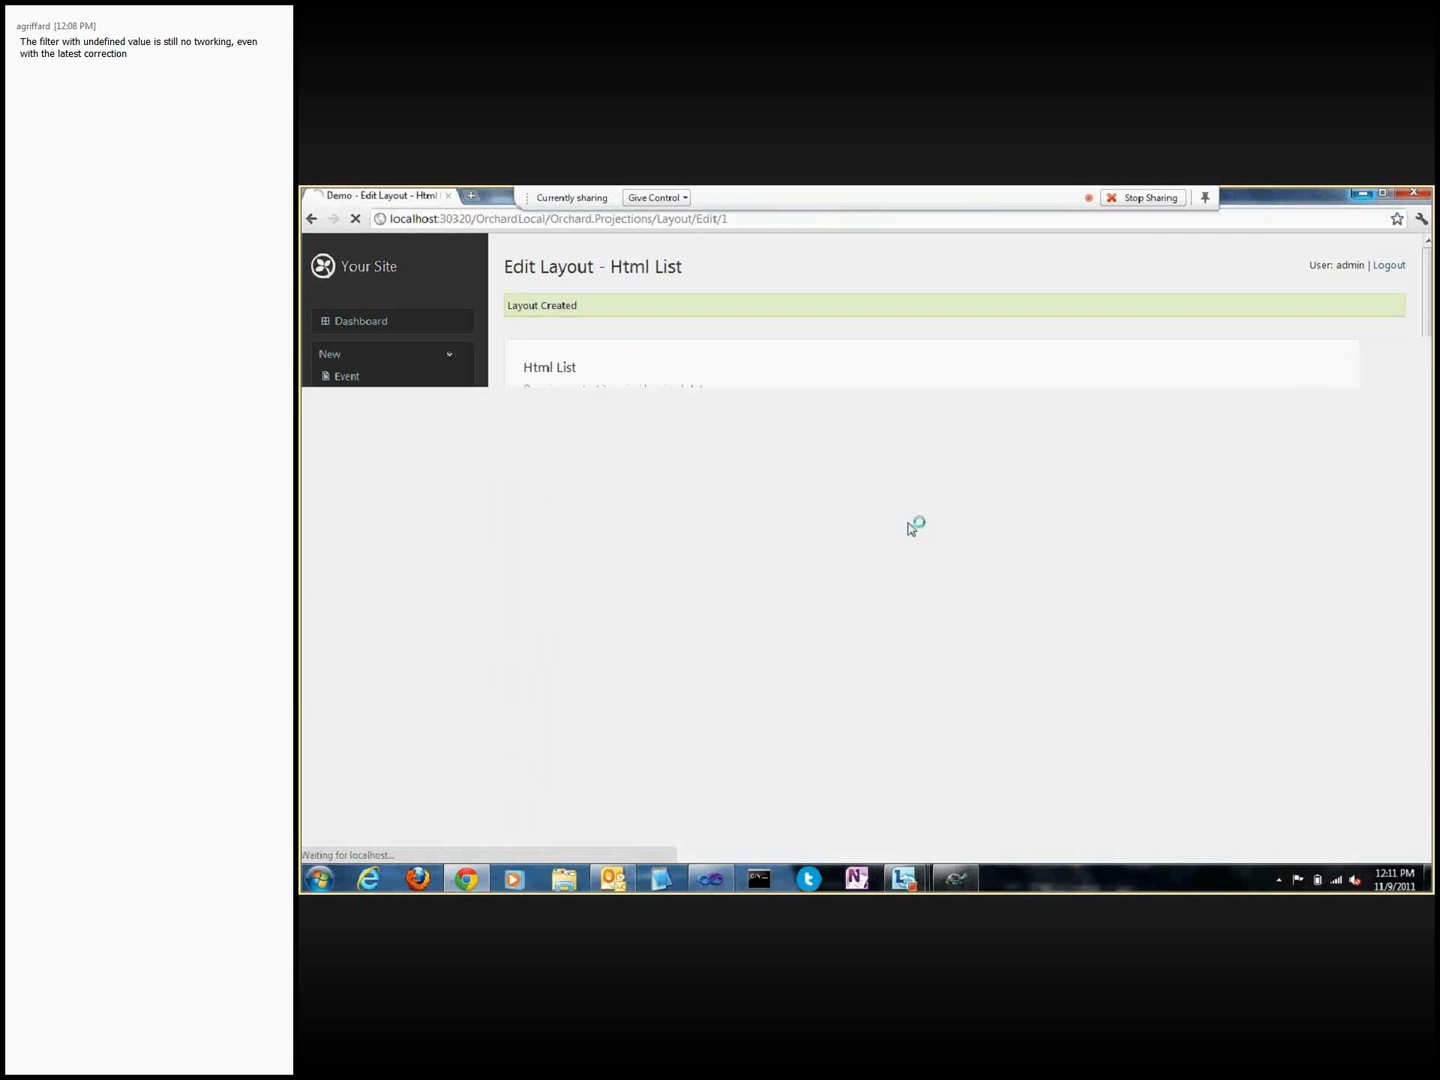
pyautogui.doubleClick(606, 336)
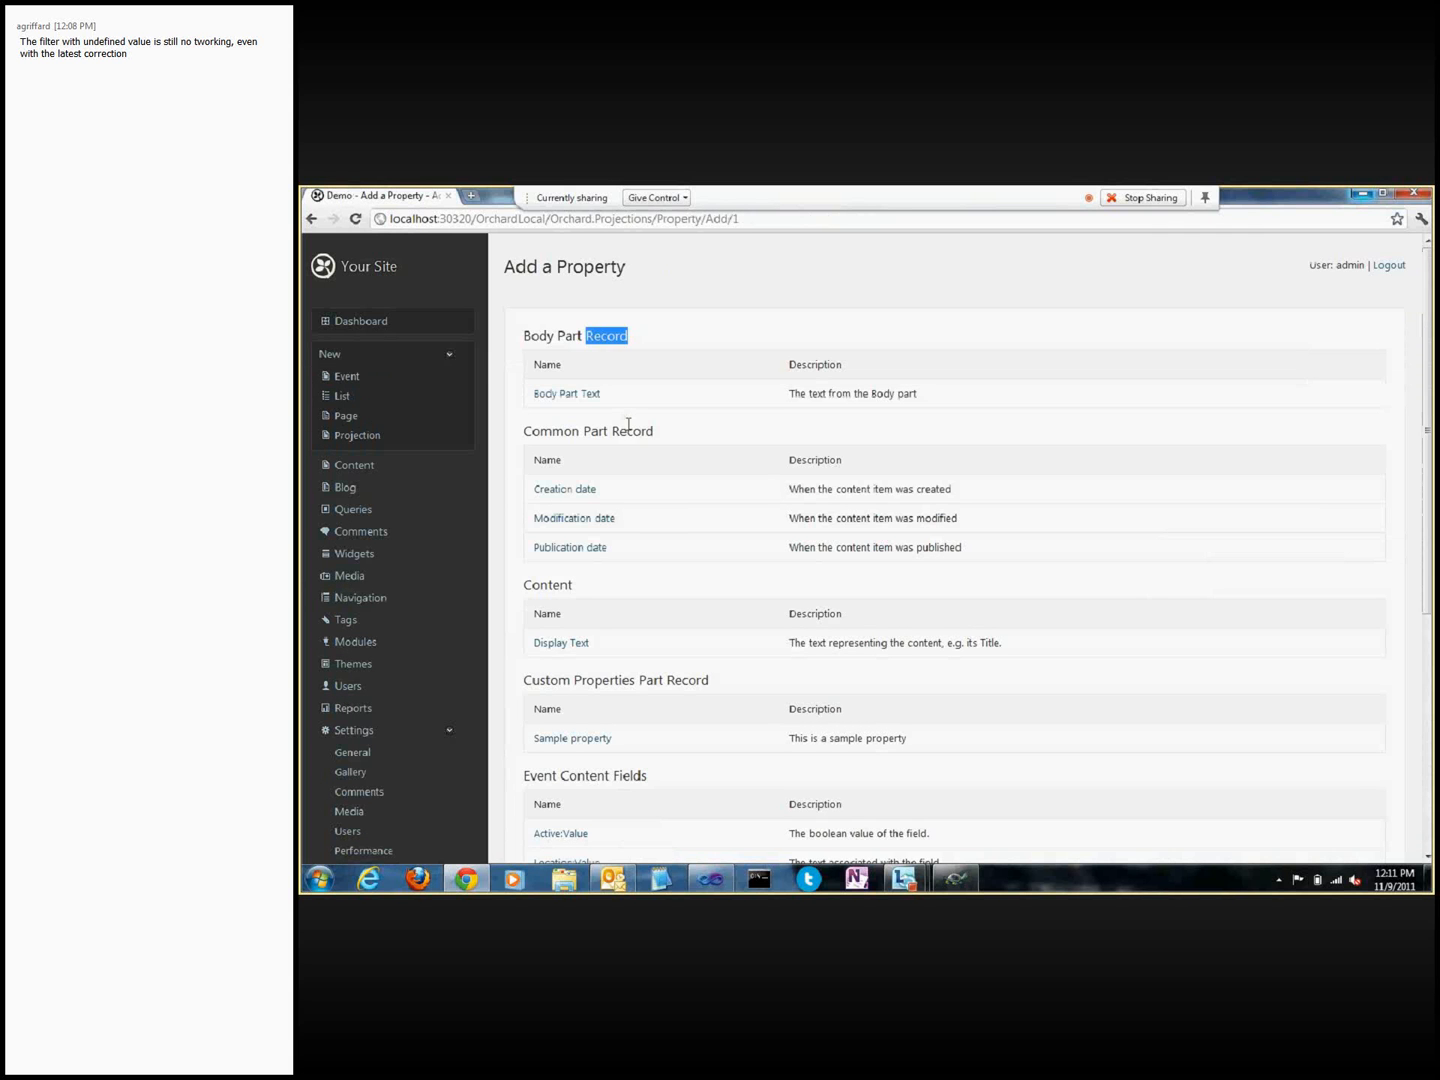
pyautogui.doubleClick(632, 431)
pyautogui.scroll(-1, 715, 489)
pyautogui.scroll(-3, 715, 489)
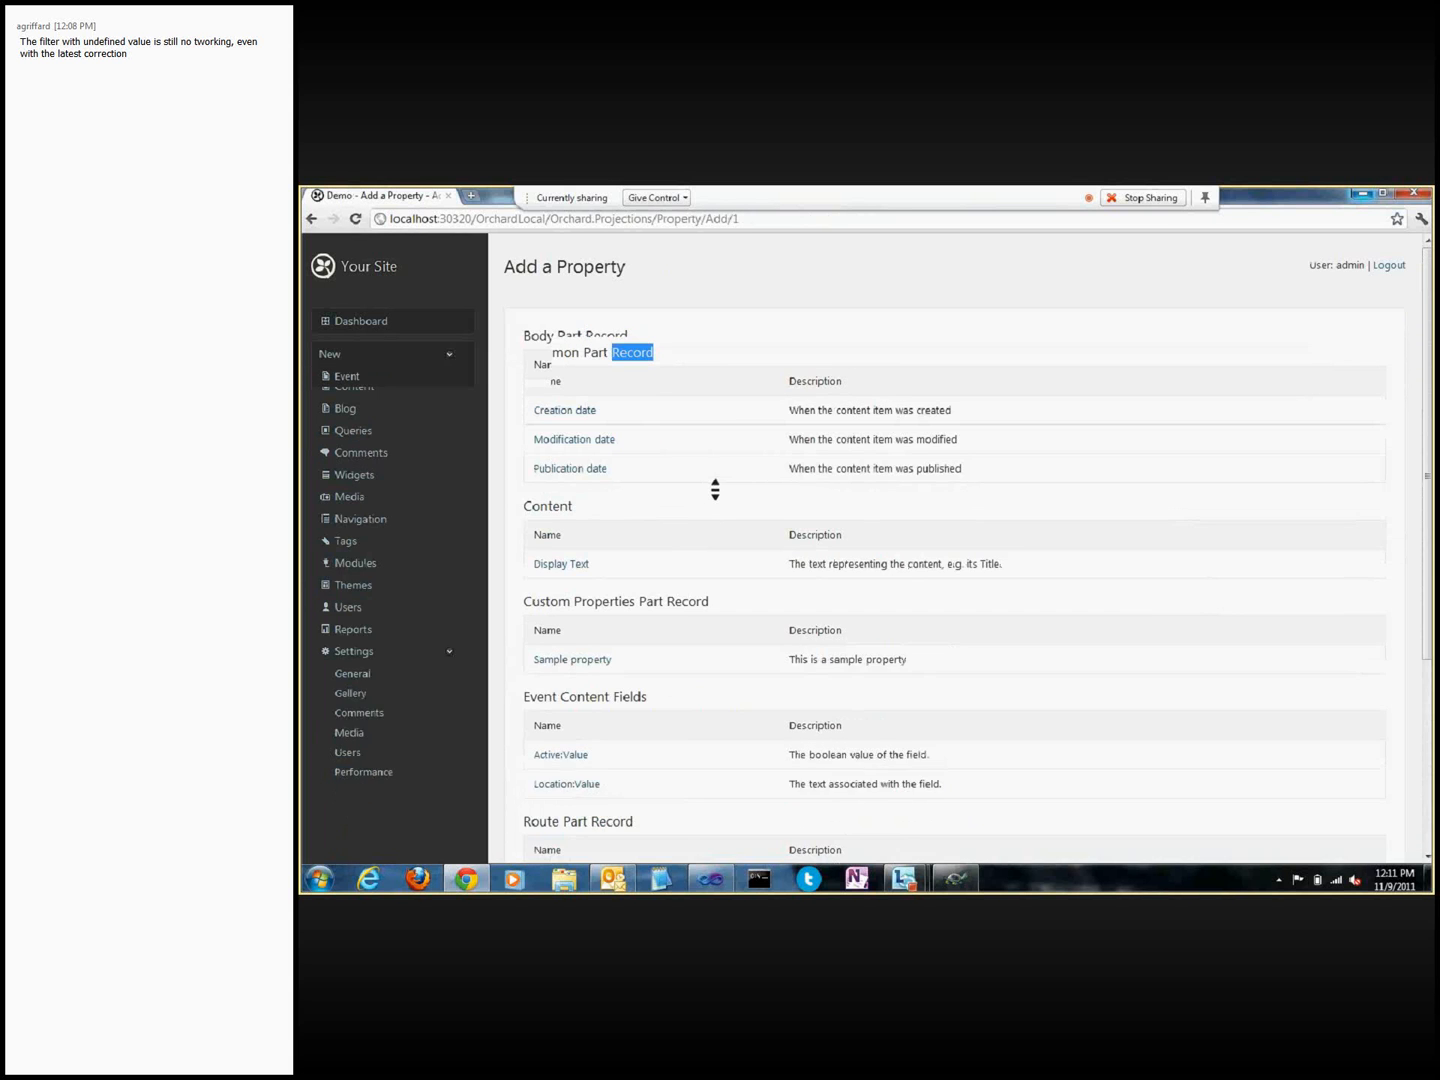
pyautogui.scroll(3, 715, 489)
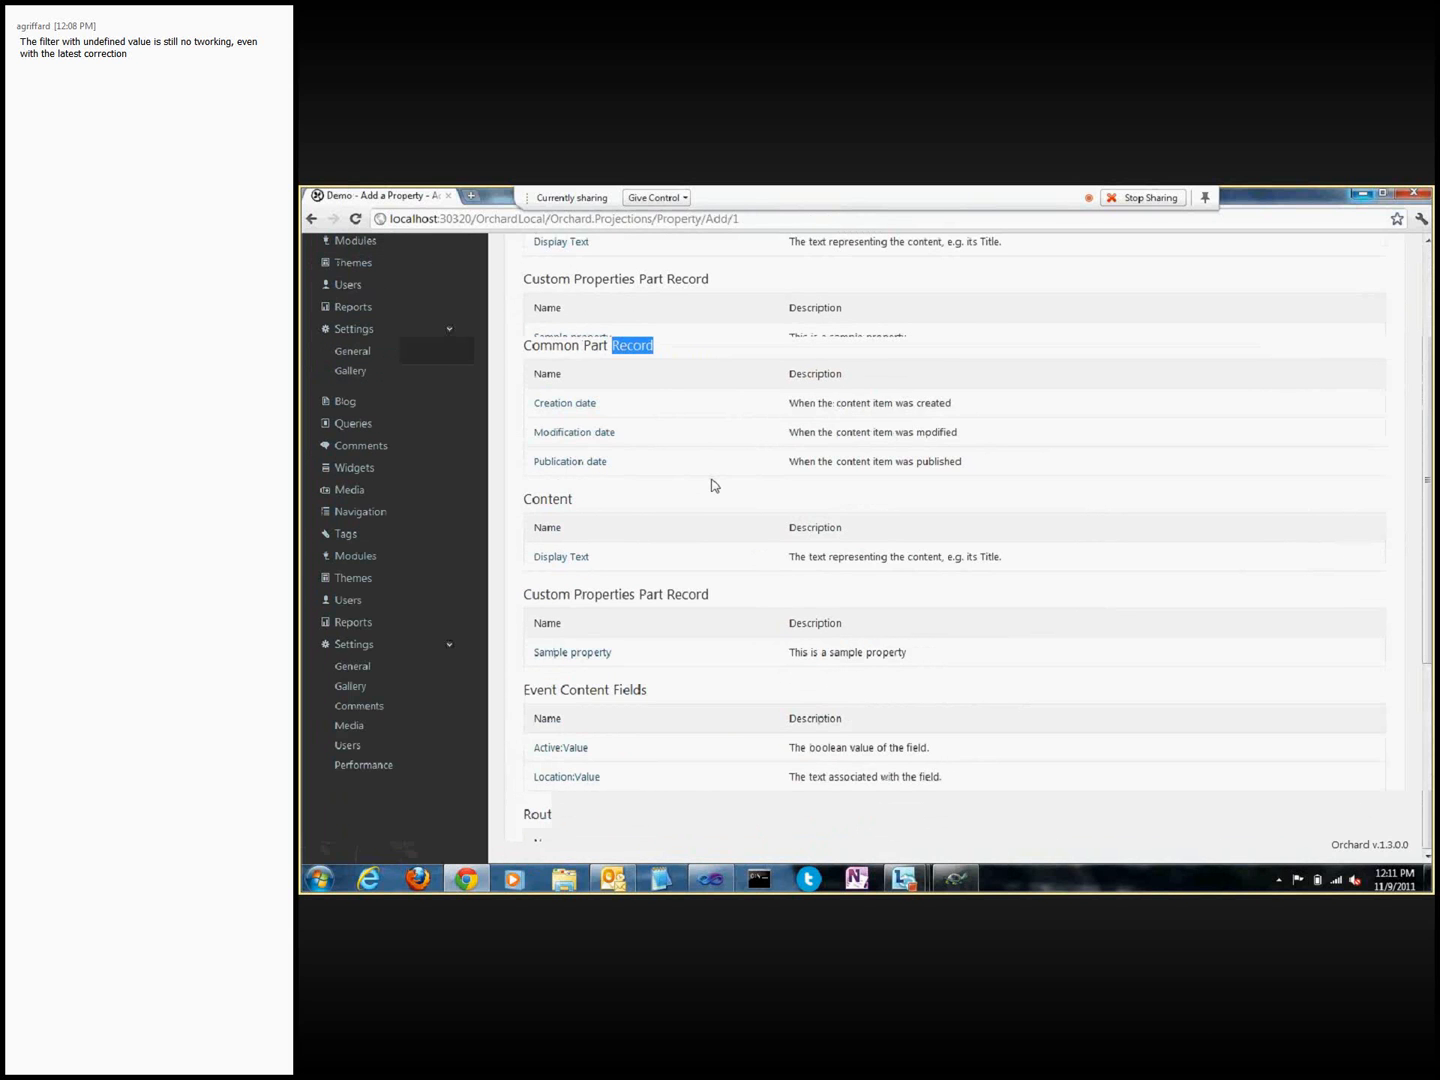
pyautogui.scroll(1, 715, 486)
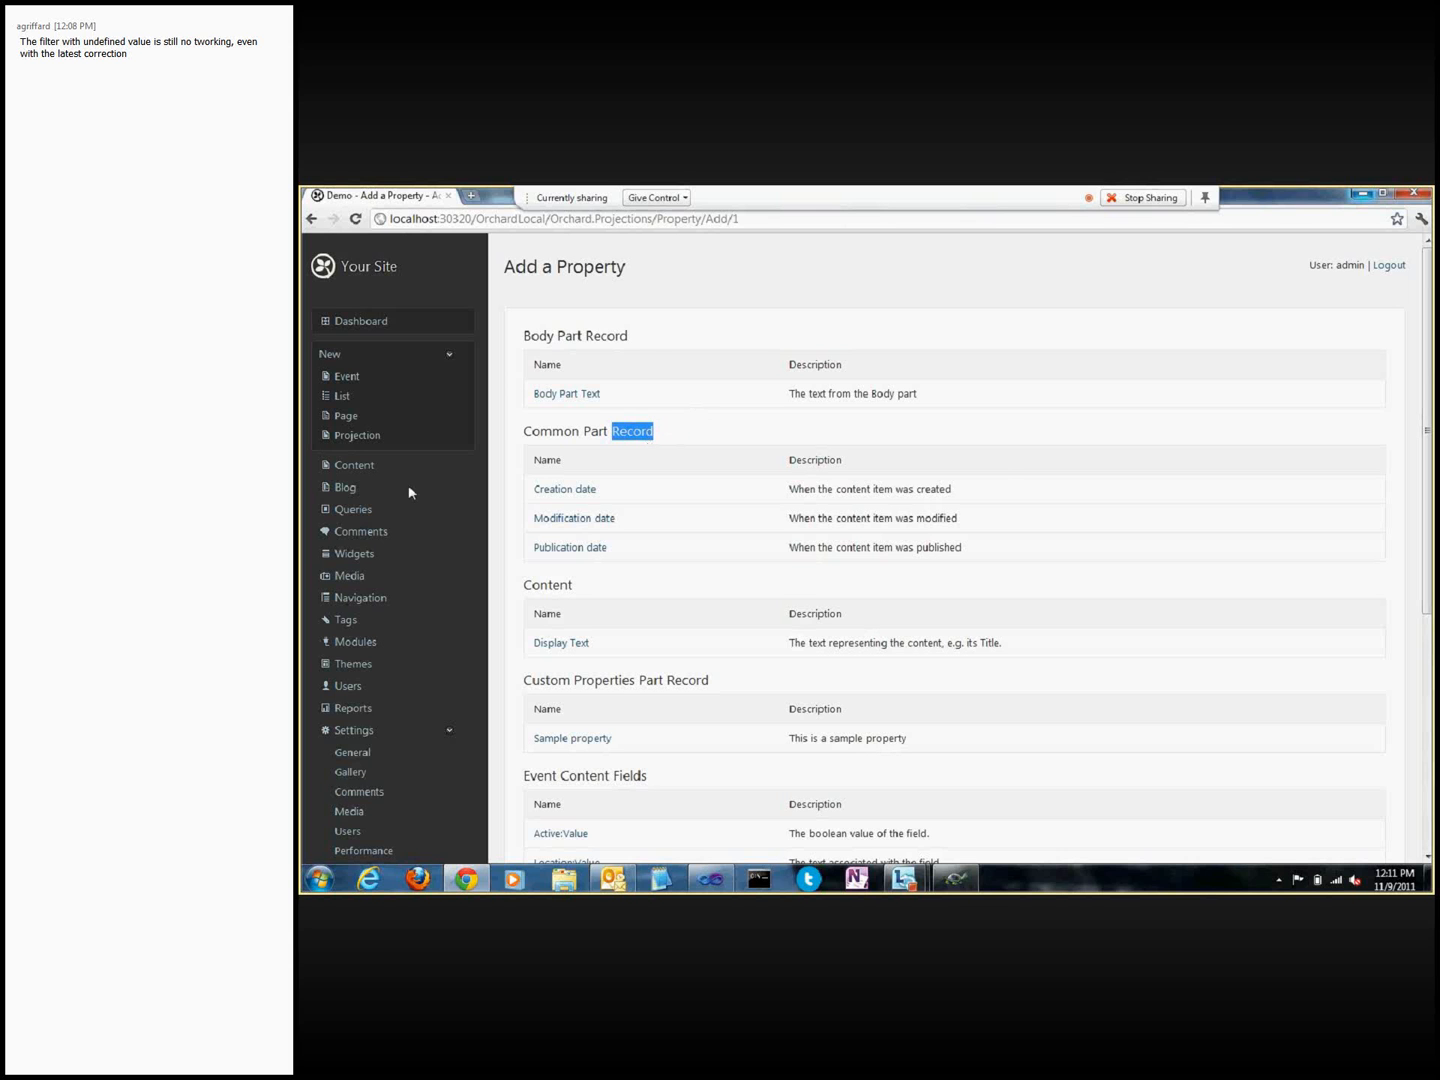
# Step: Return to the list of queries and stop sharing the screen
pyautogui.click(366, 510)
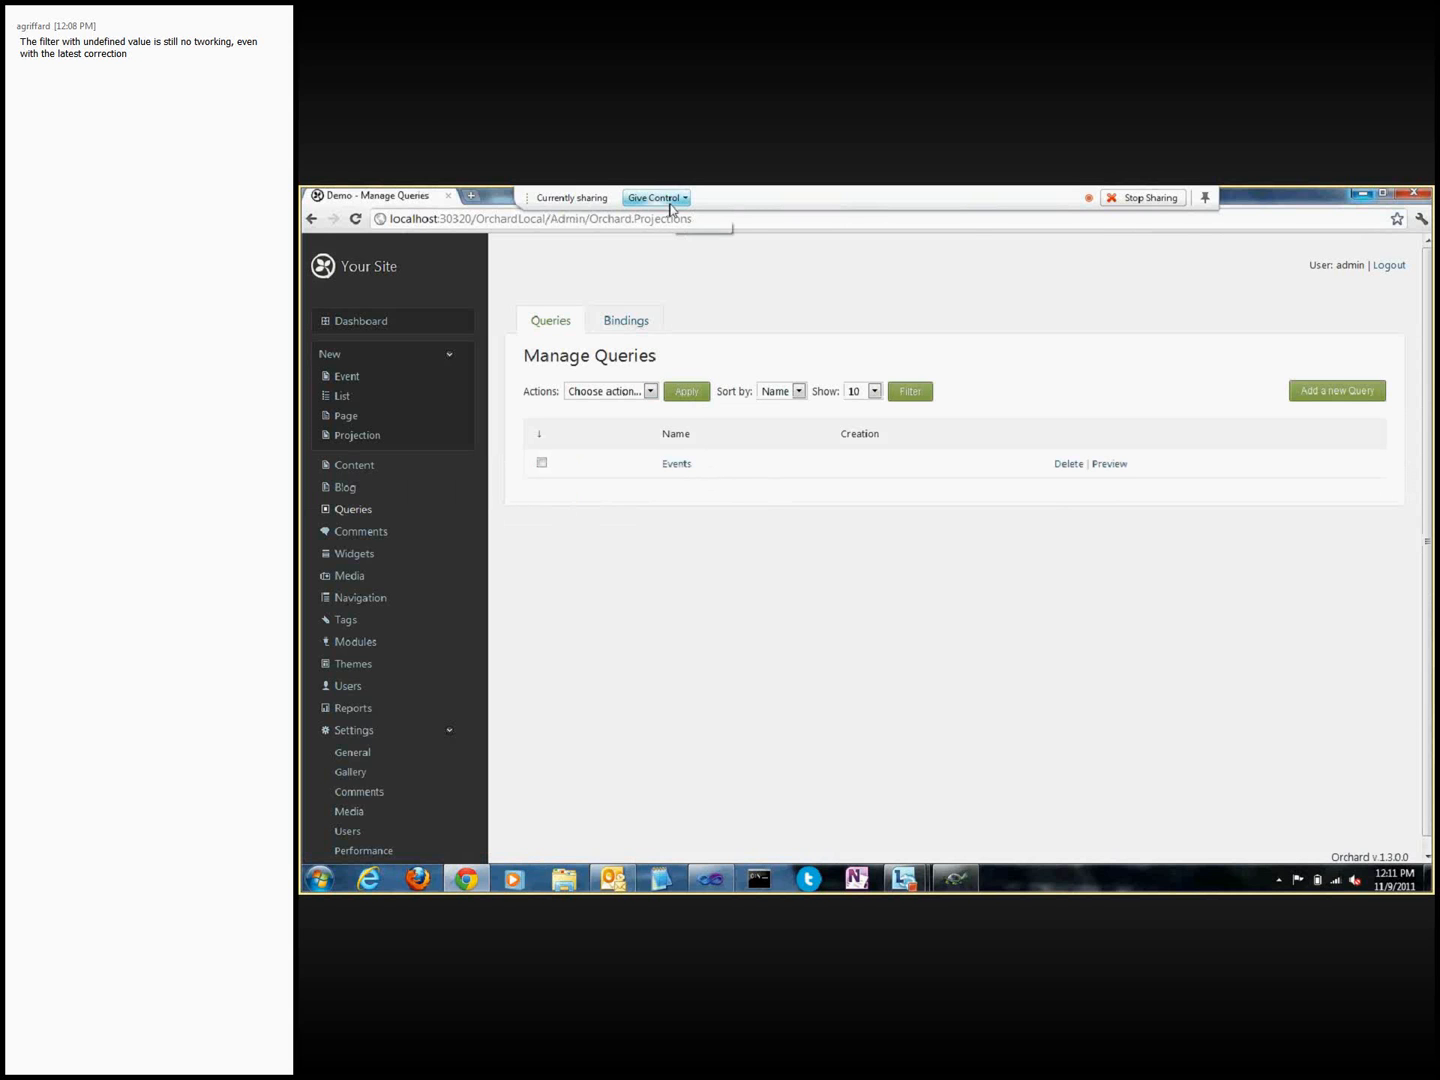
pyautogui.click(1143, 197)
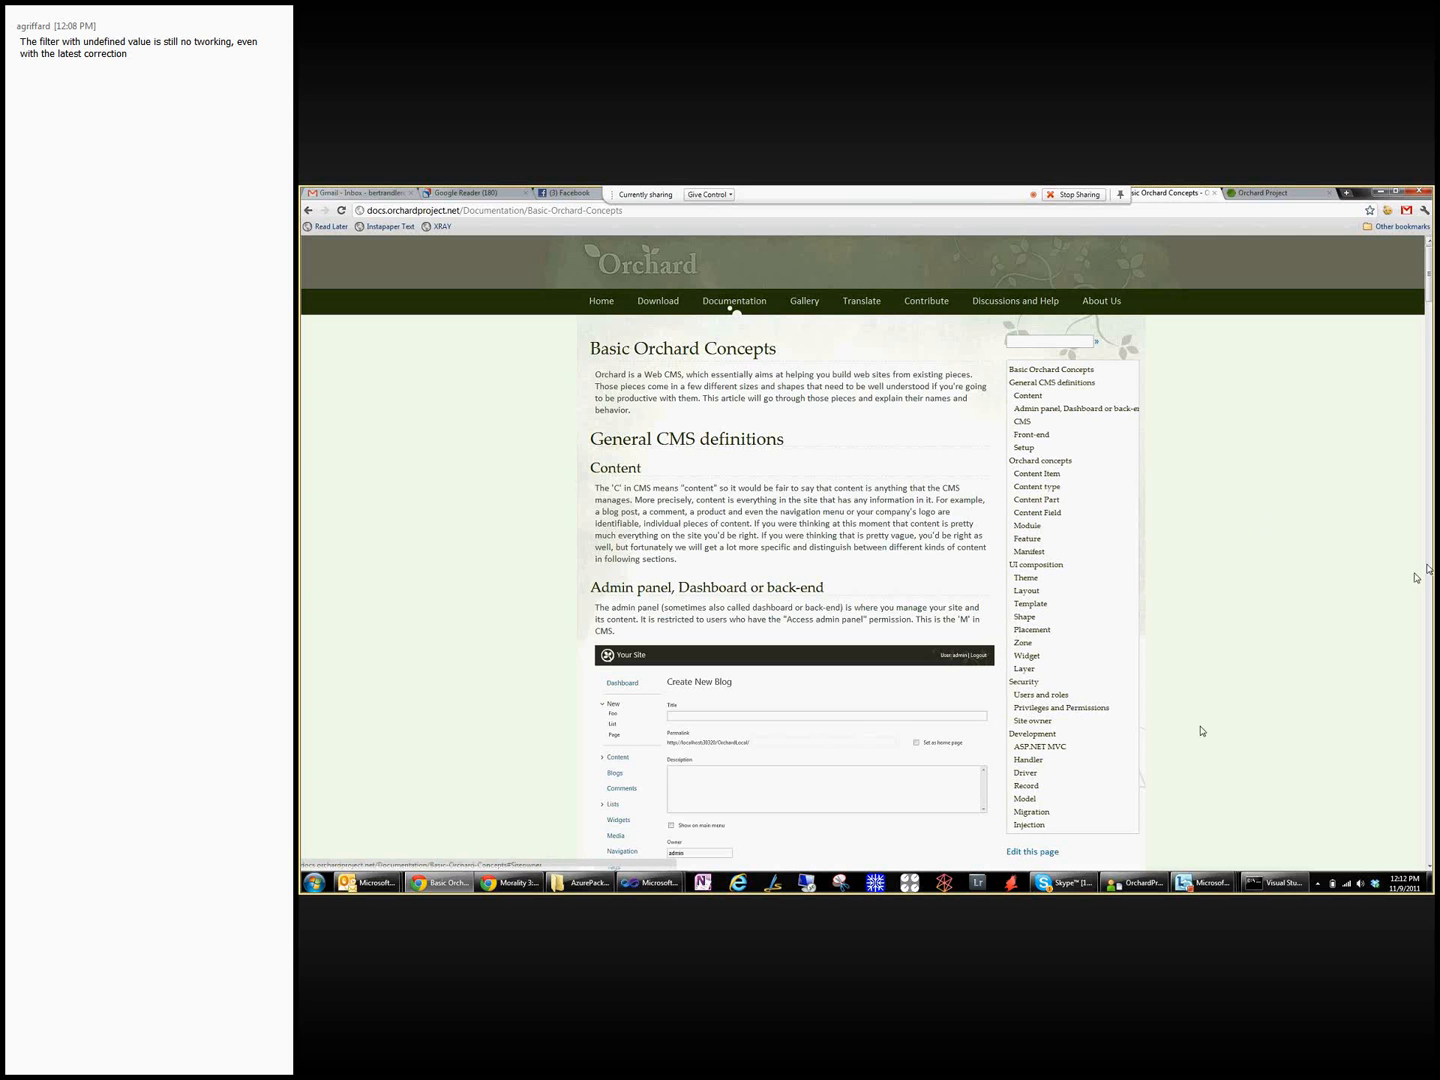
# Step: Open the GitHub source of the Basic Orchard Concepts documentation page, view it in the file editor, and cancel the edit
pyautogui.moveTo(1430, 291); pyautogui.dragTo(1418, 314)
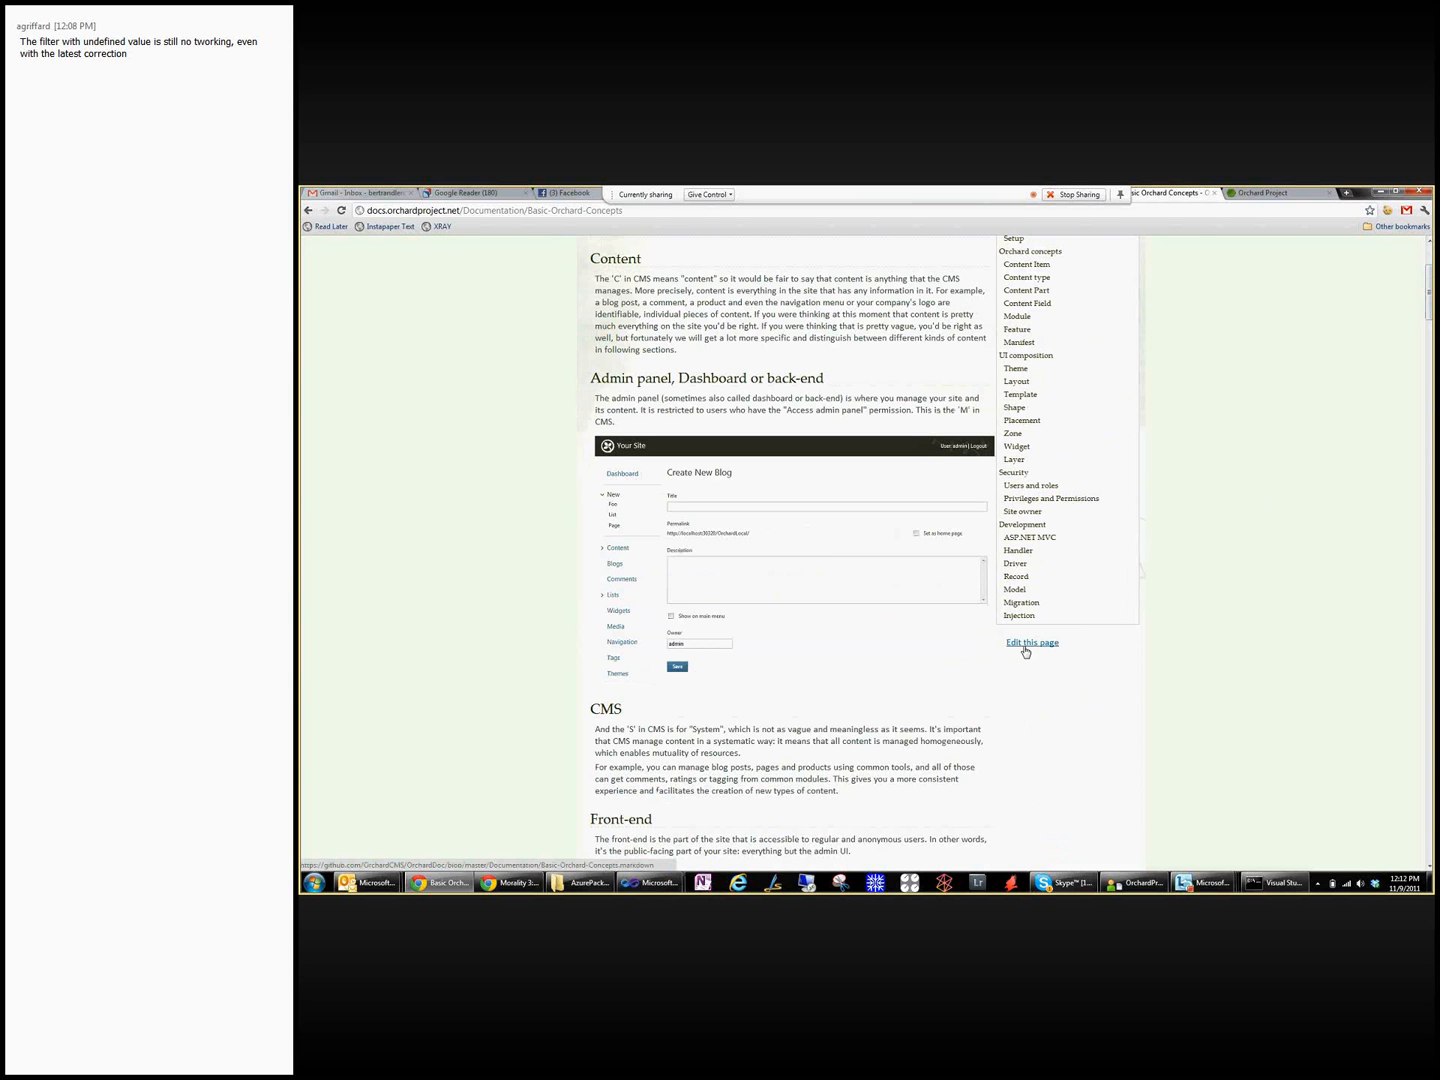
pyautogui.click(1024, 645)
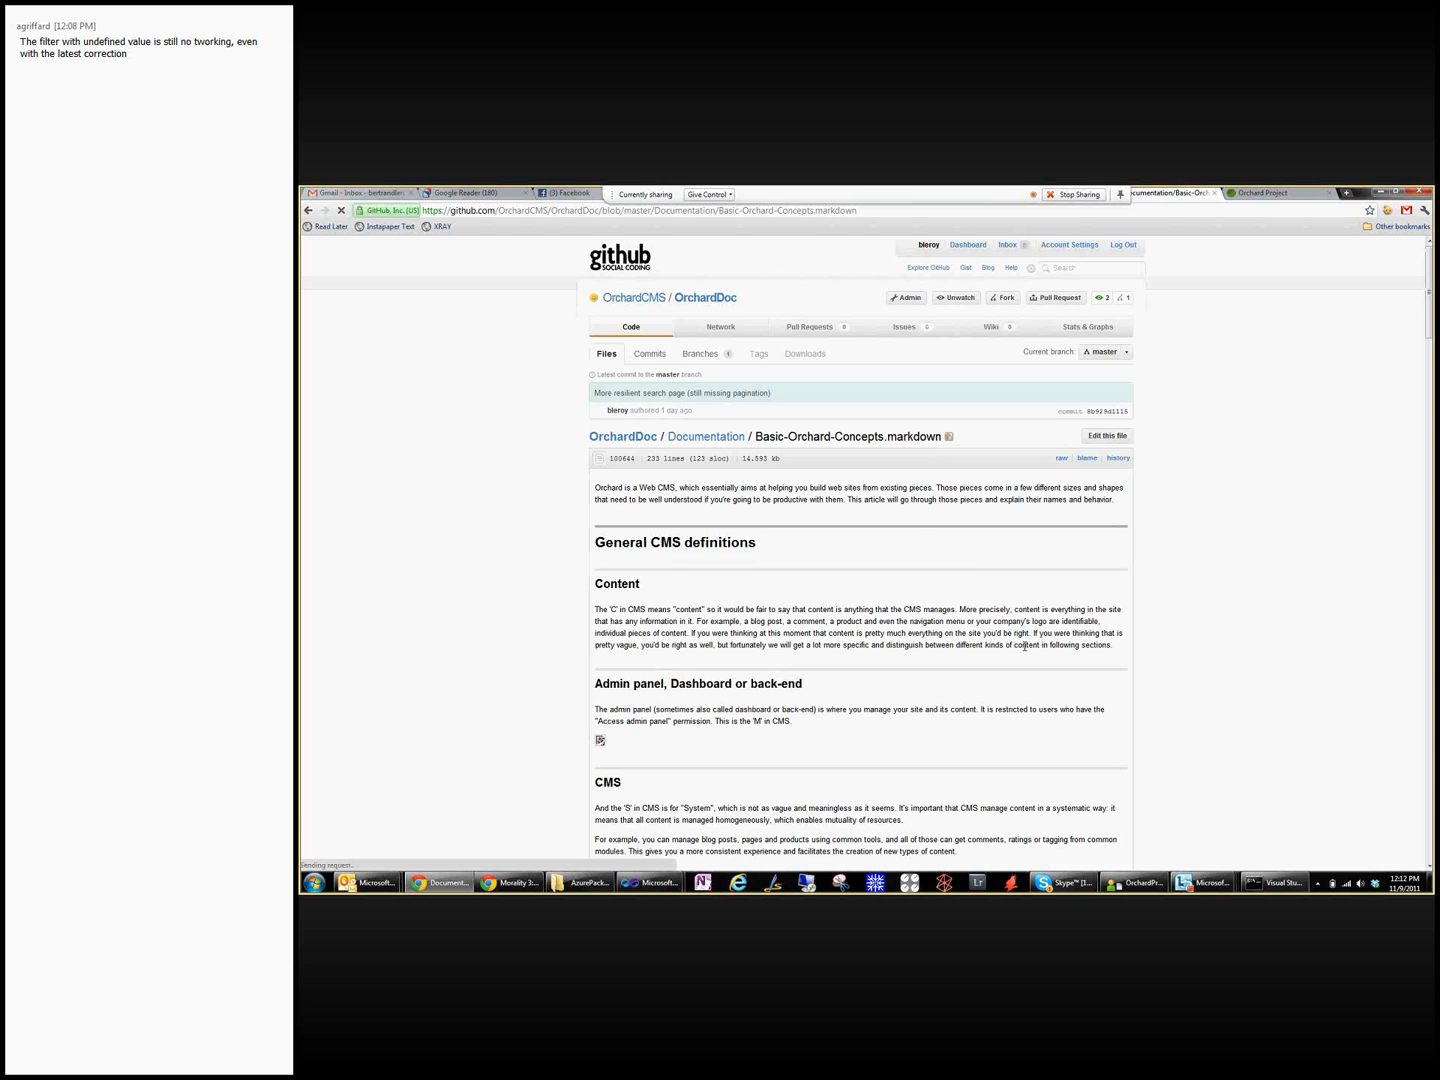
pyautogui.click(1122, 440)
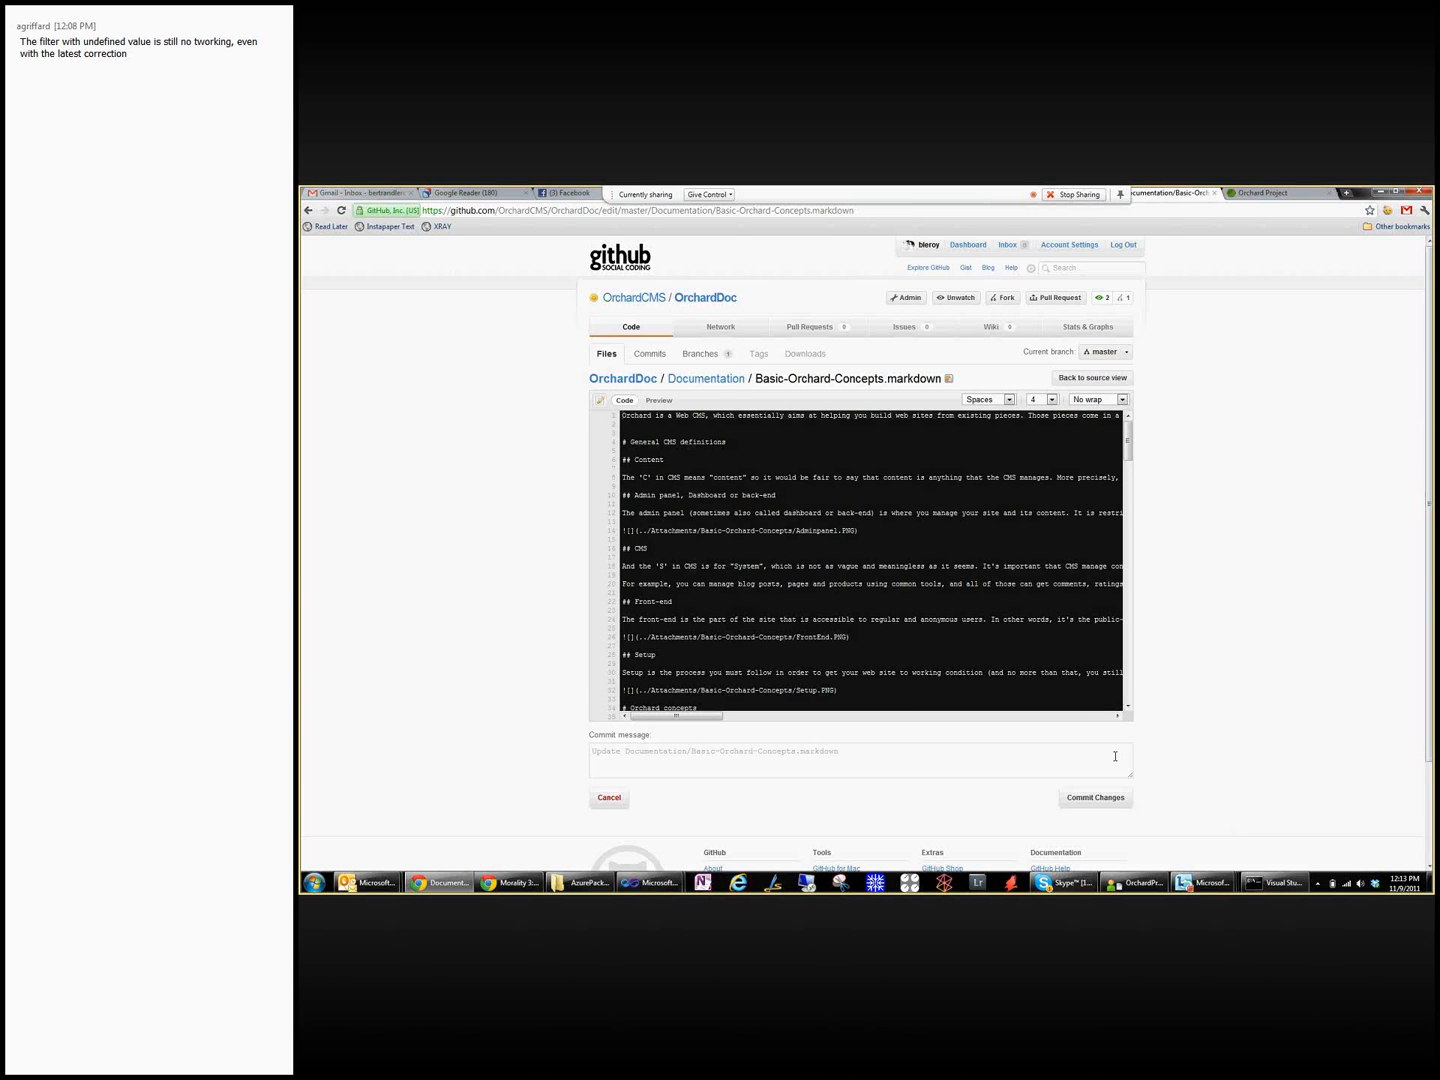
pyautogui.click(607, 798)
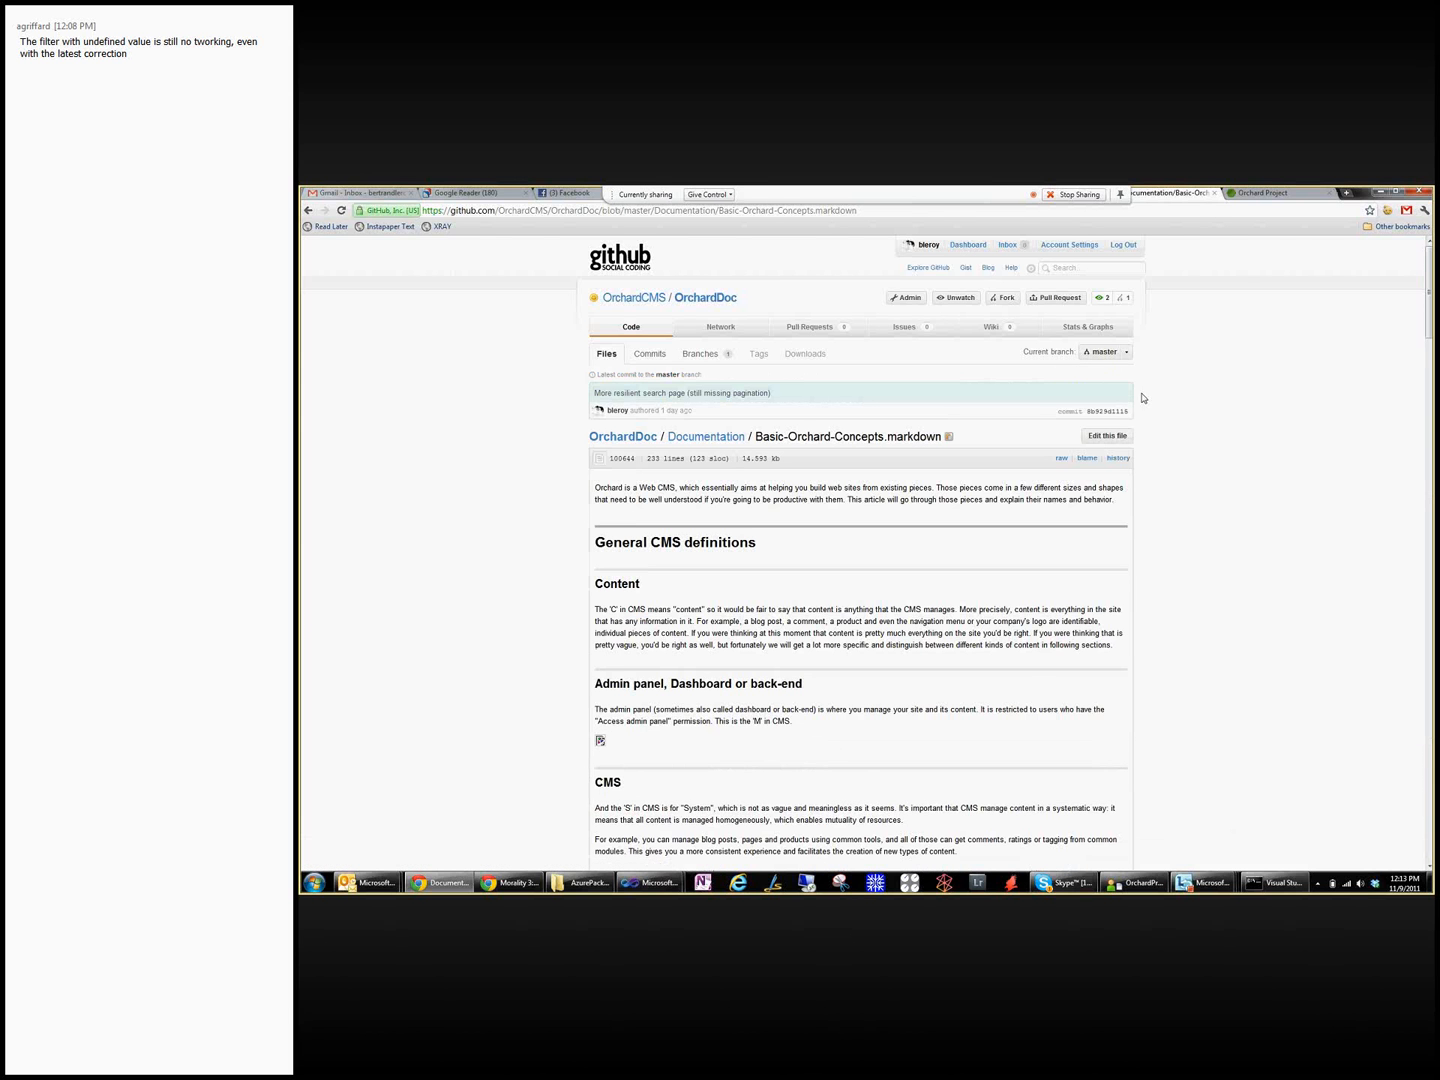
# Step: Switch to the Lync meeting window among the open Lync windows
pyautogui.moveTo(1205, 882)
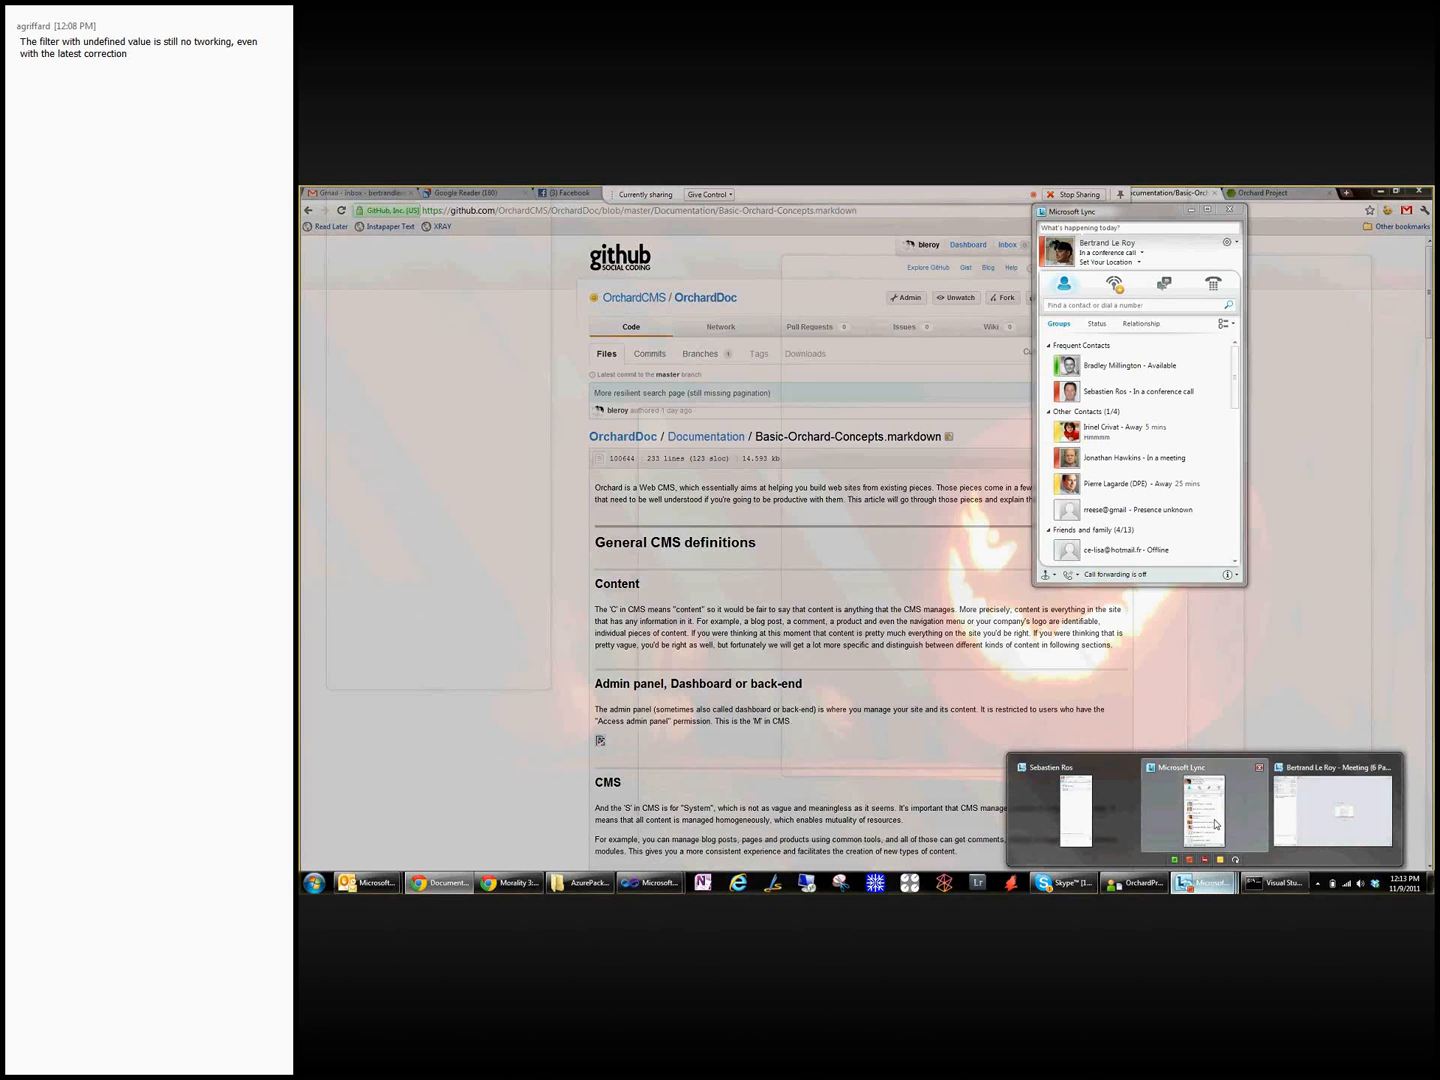
pyautogui.click(1216, 824)
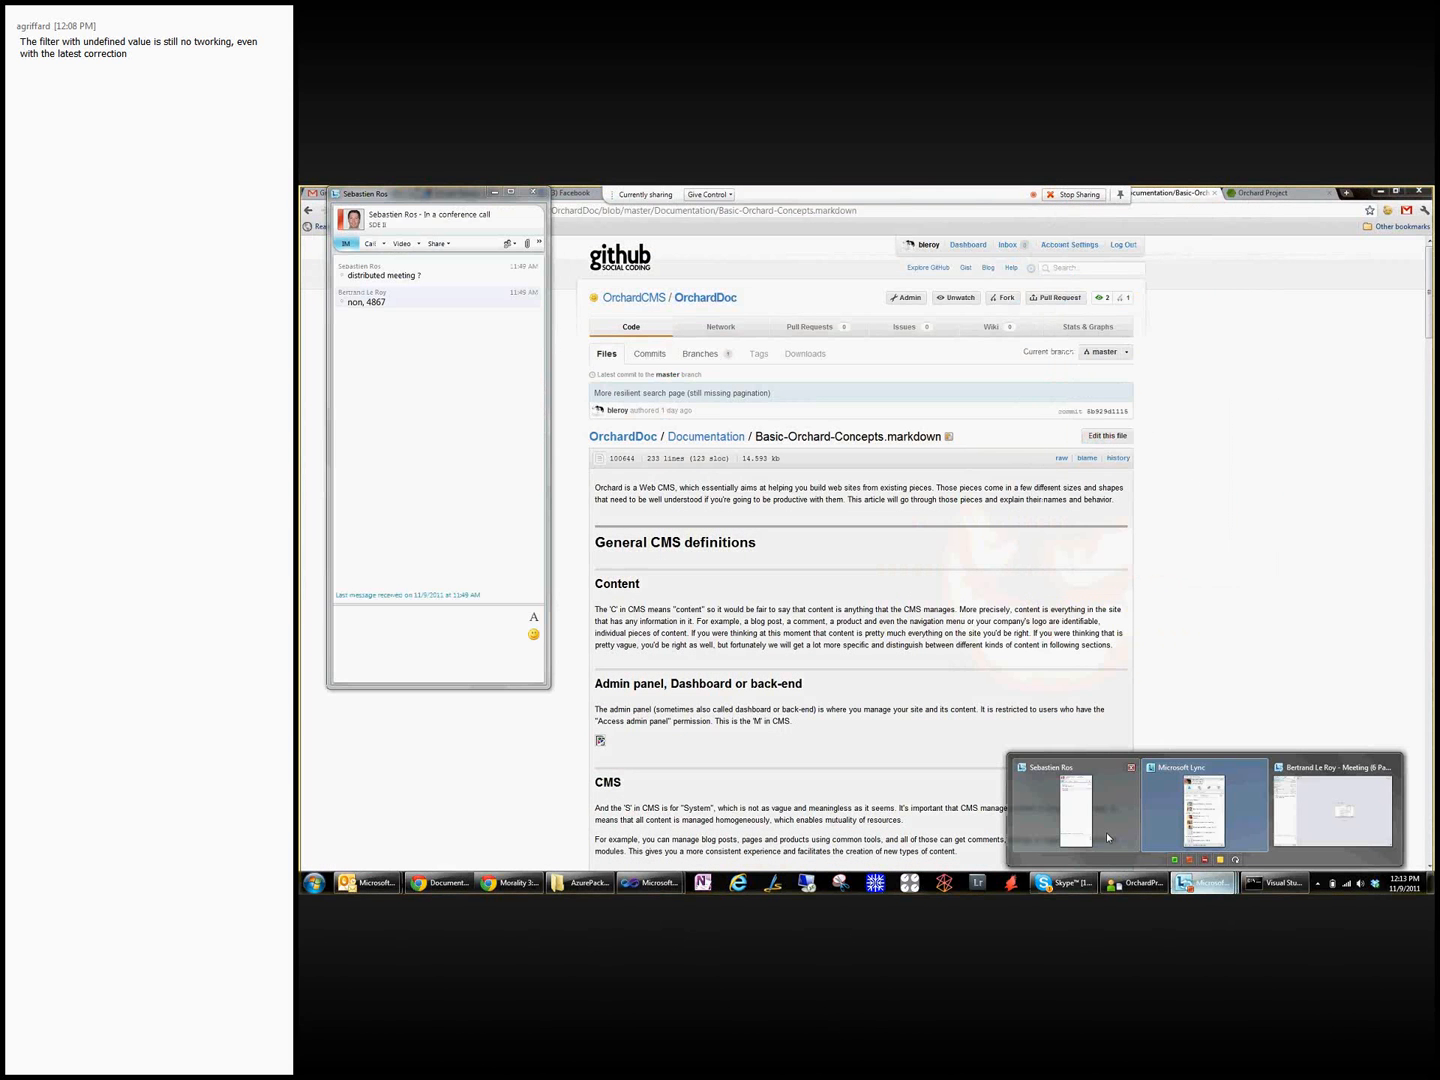
pyautogui.click(1106, 832)
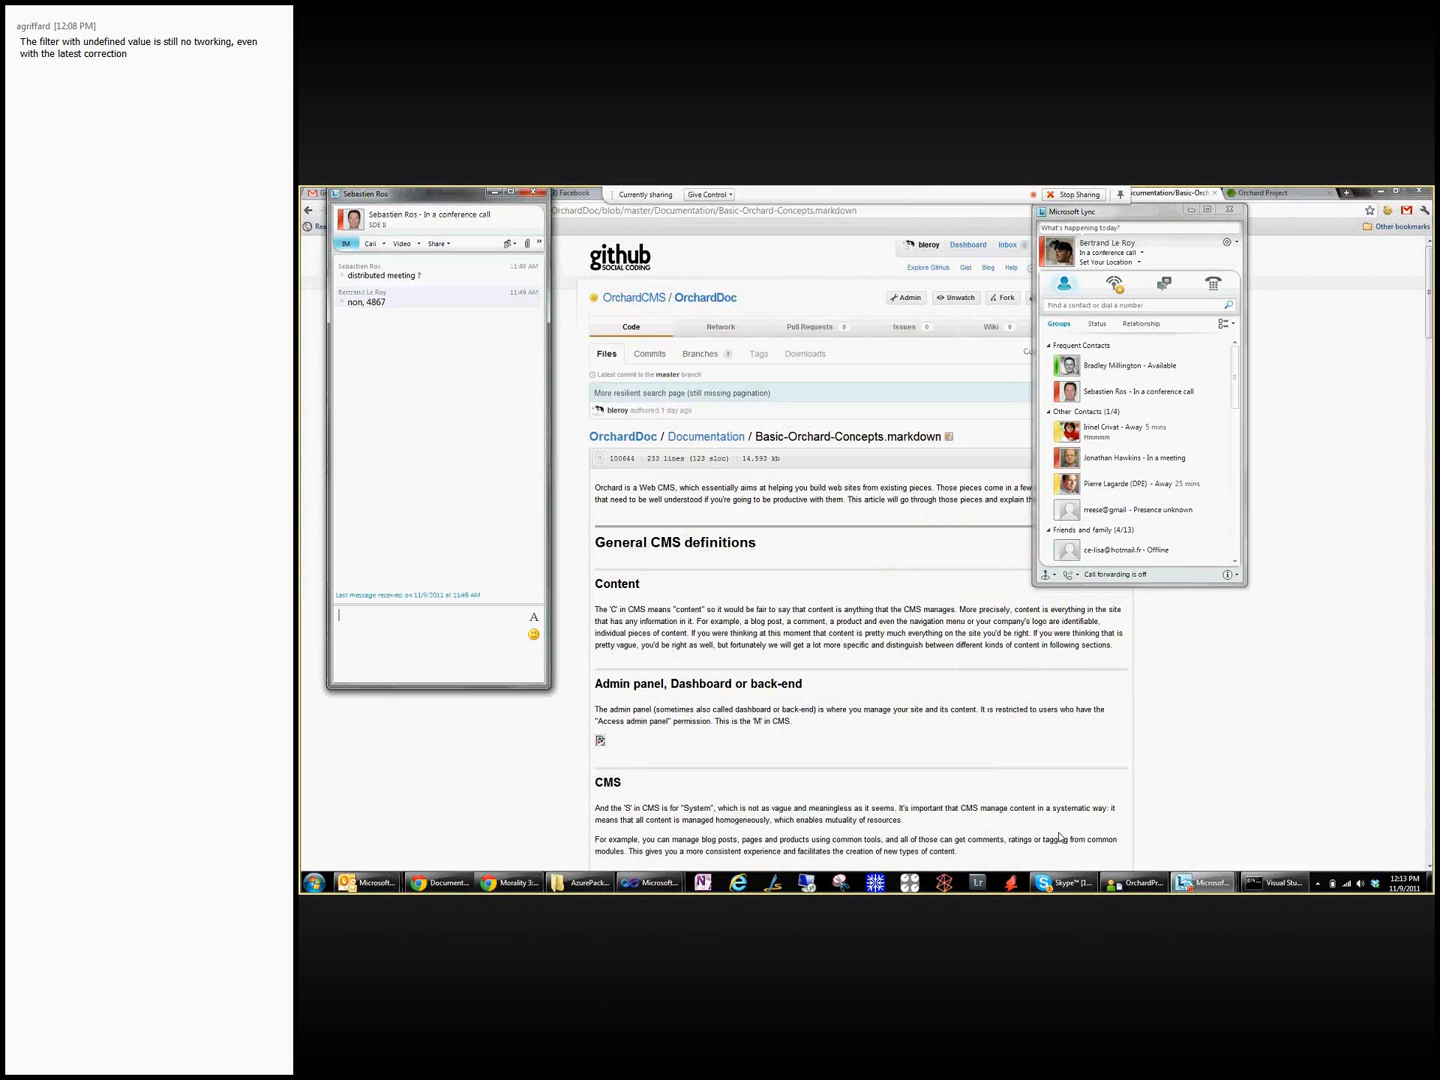
pyautogui.click(1135, 790)
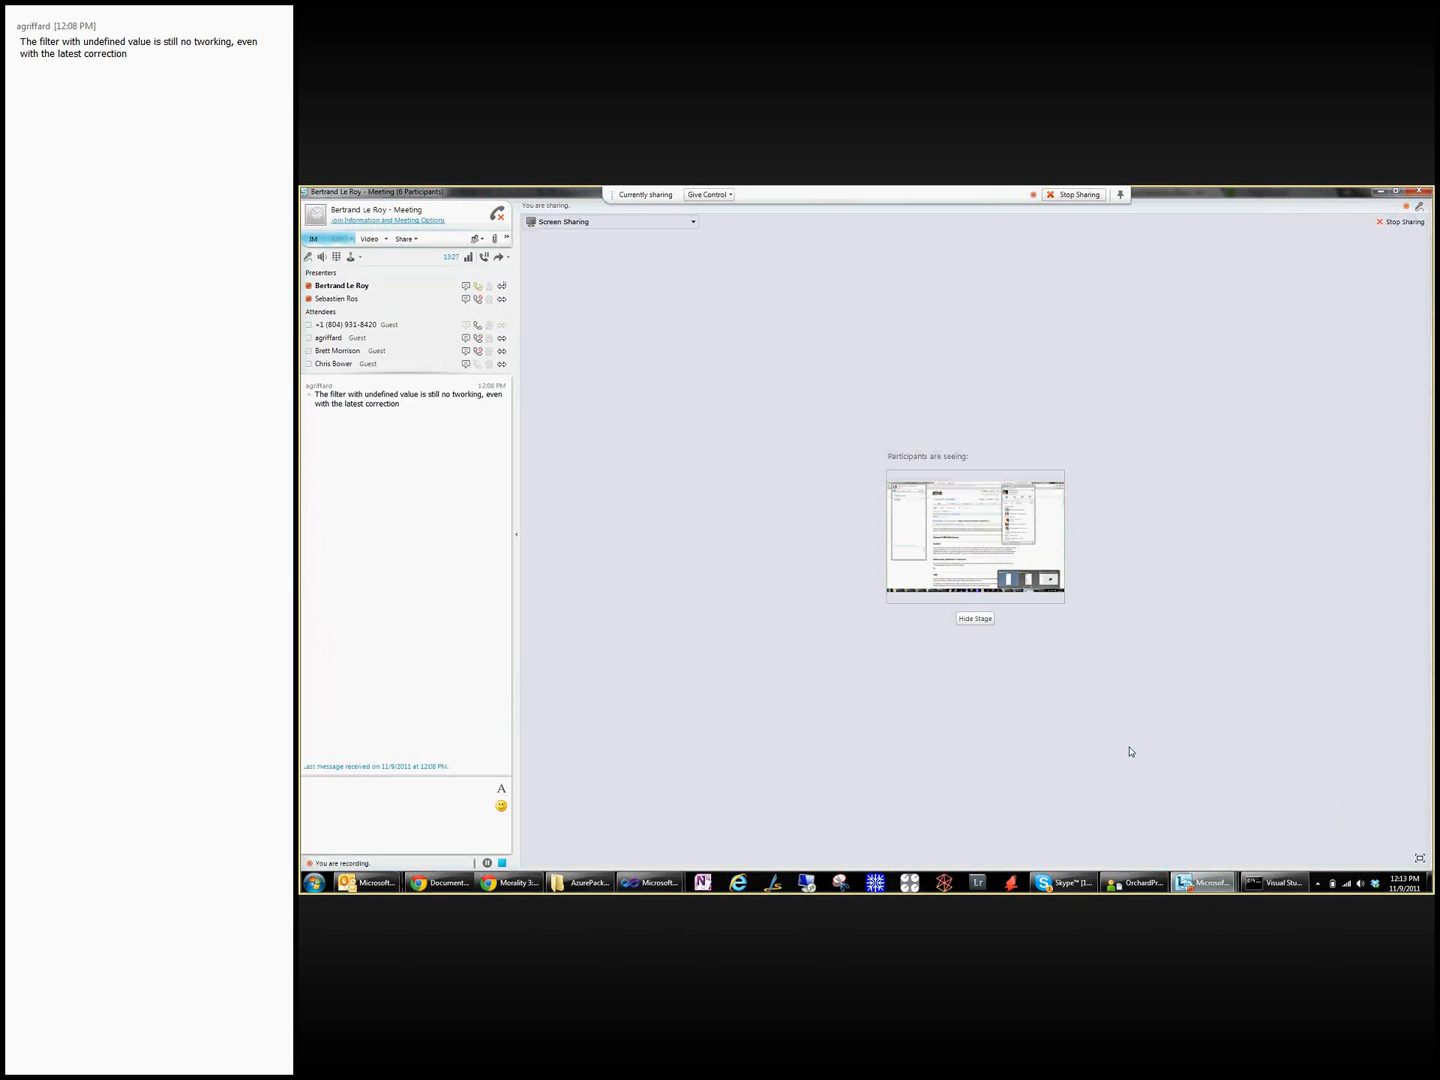
# Step: Stop the meeting recording and title it "Orchard Demo 11/9/2011"
pyautogui.click(506, 238)
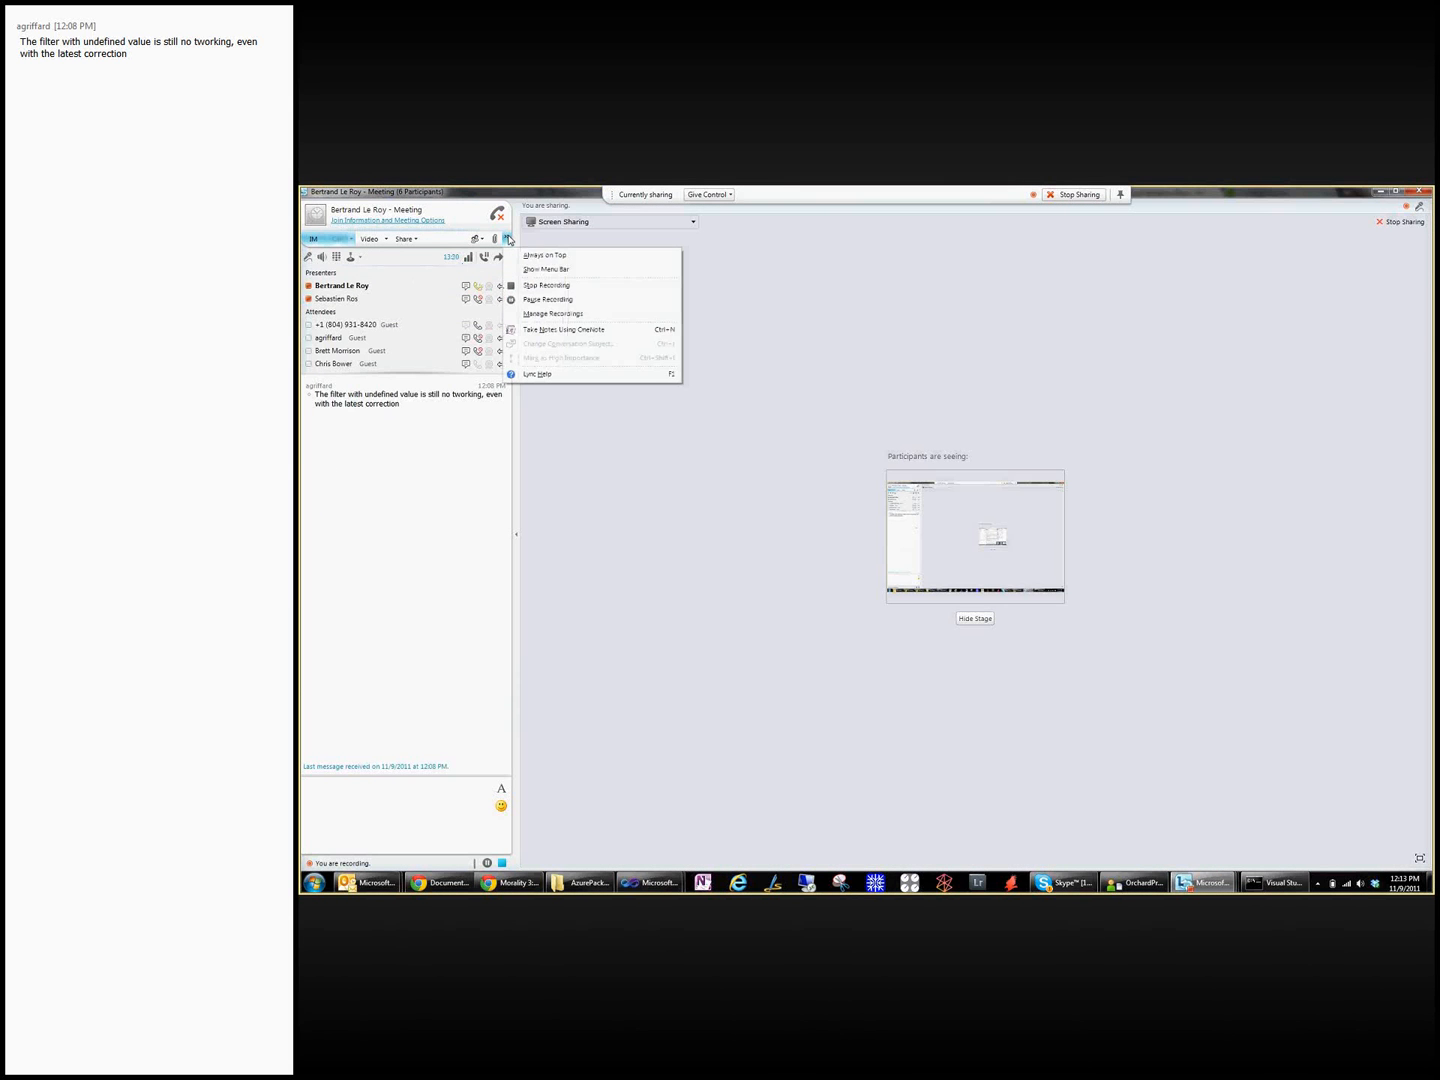
pyautogui.click(562, 287)
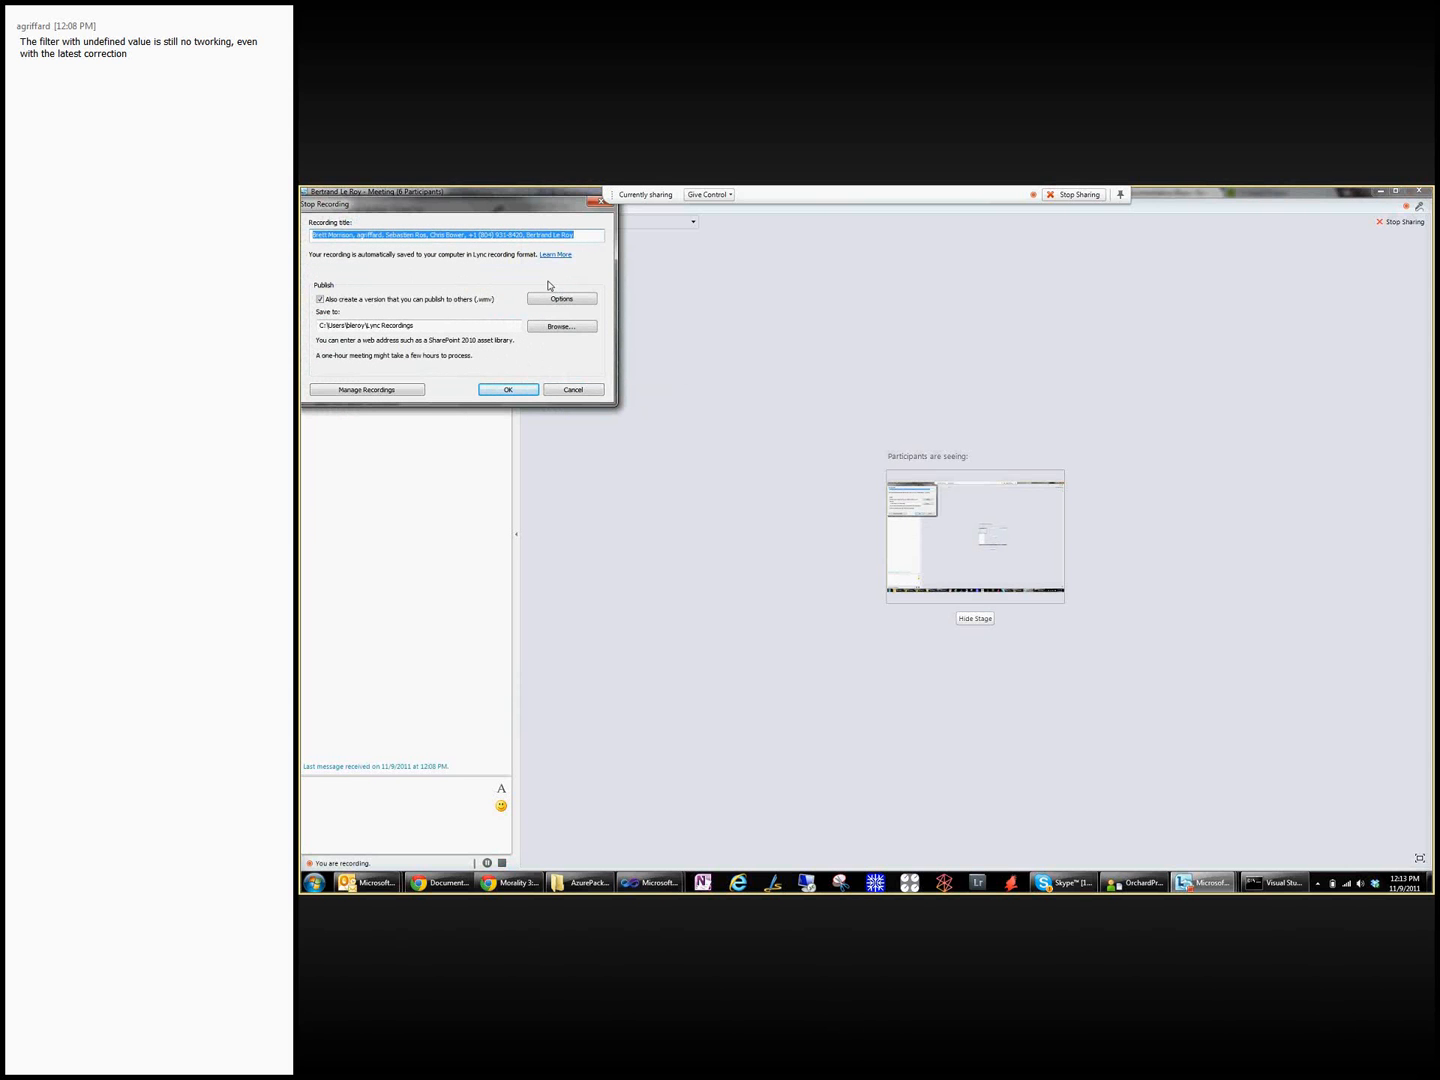
pyautogui.write('Orchad')
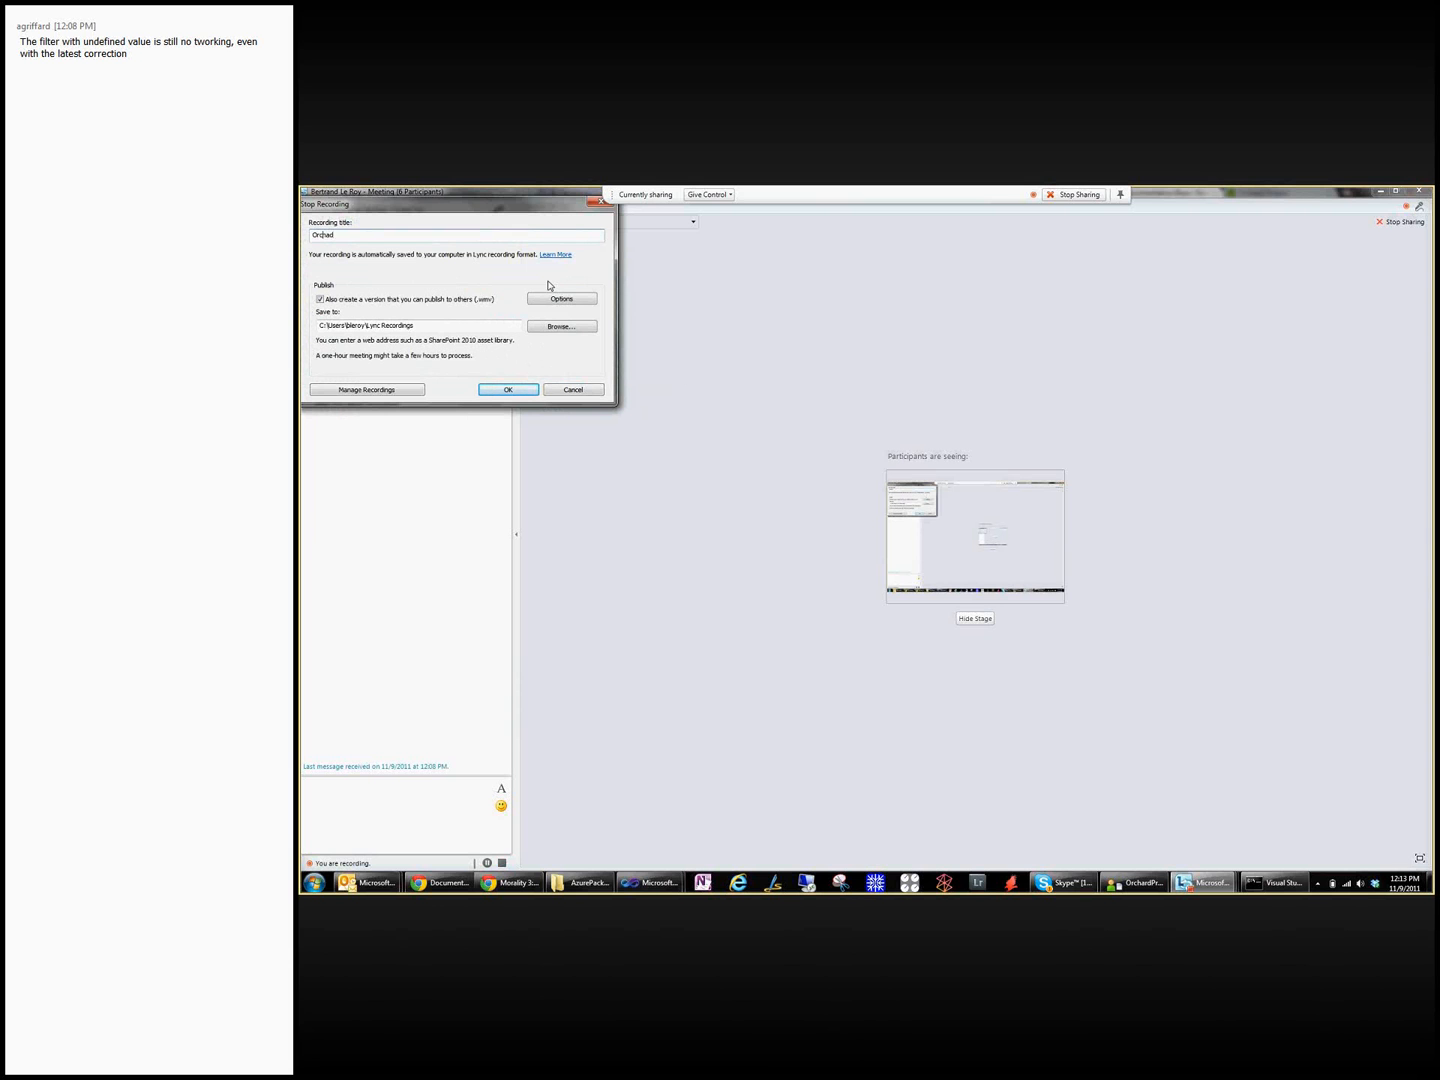
pyautogui.write('d Demo 11/9/2011')
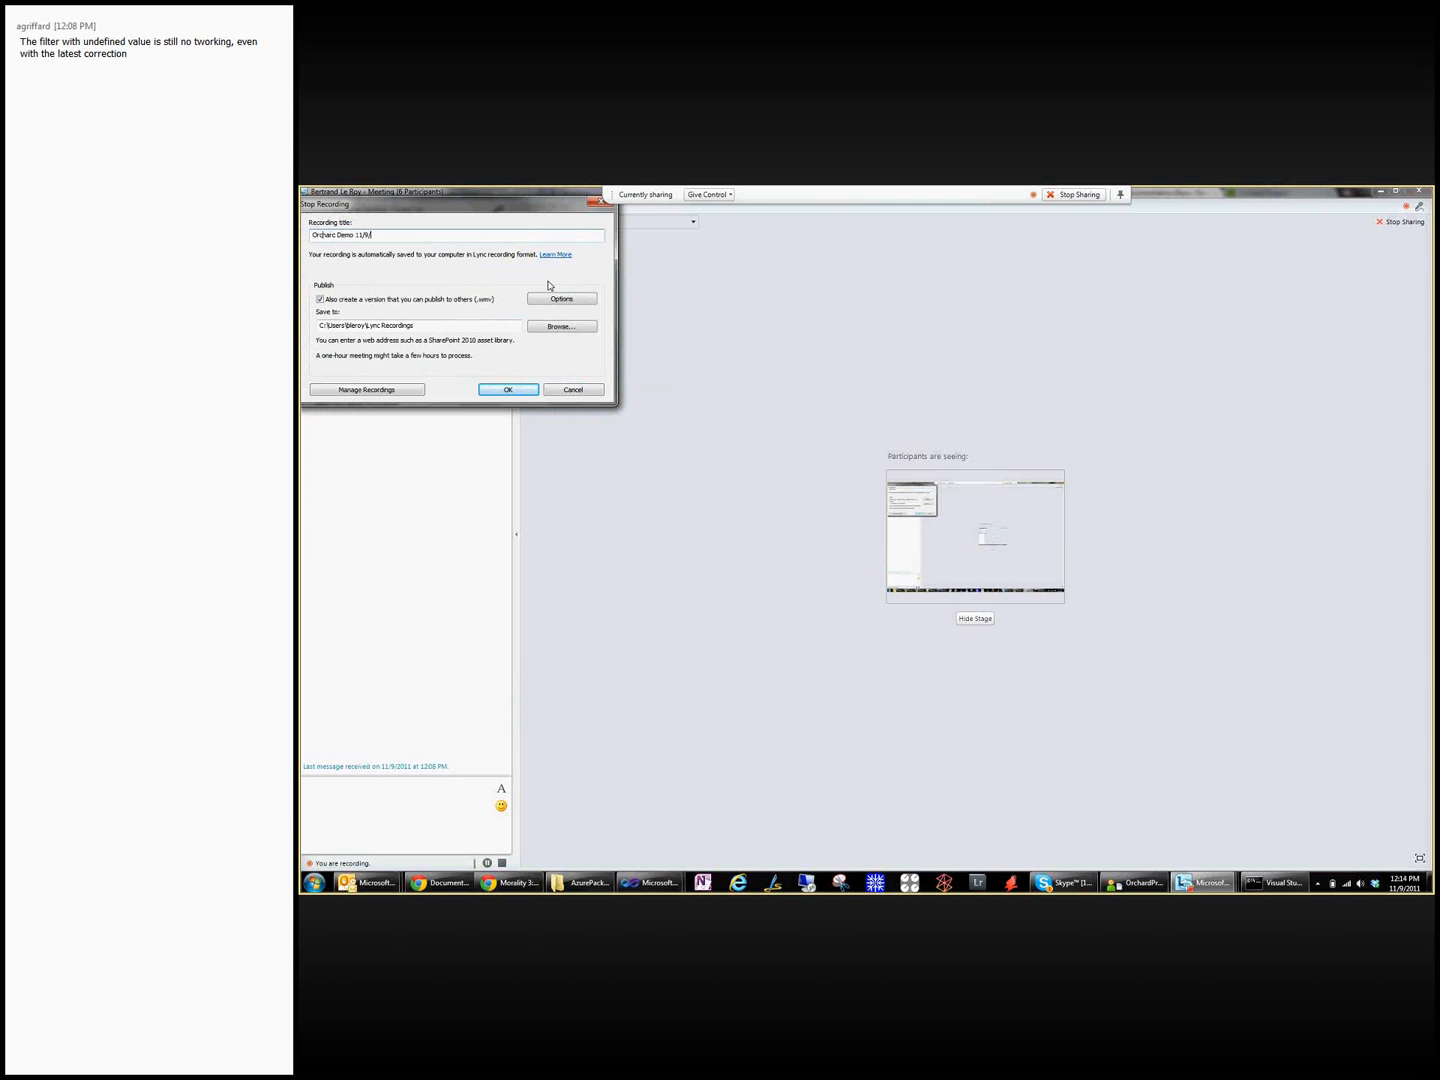